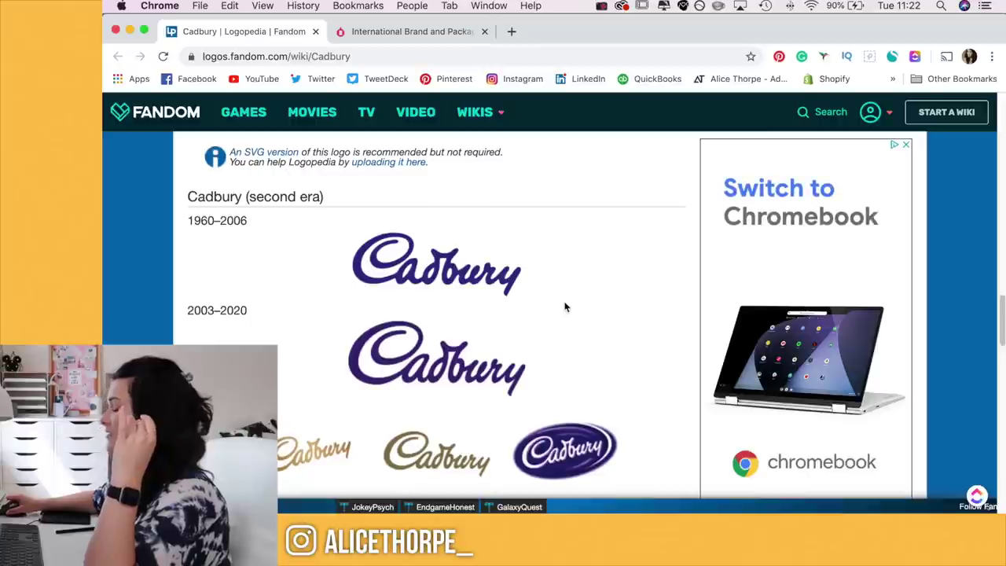
- Review the Cadbury logo versions from 1960 to the present on the Logopedia page
left_click_drag(1003, 322, 1003, 344)
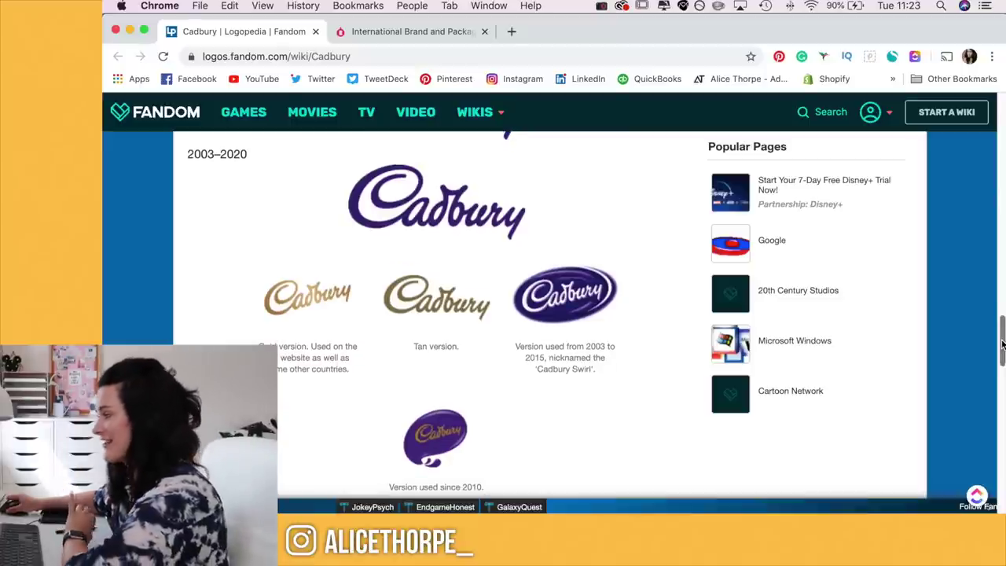
scroll(1003, 344, "down", 5)
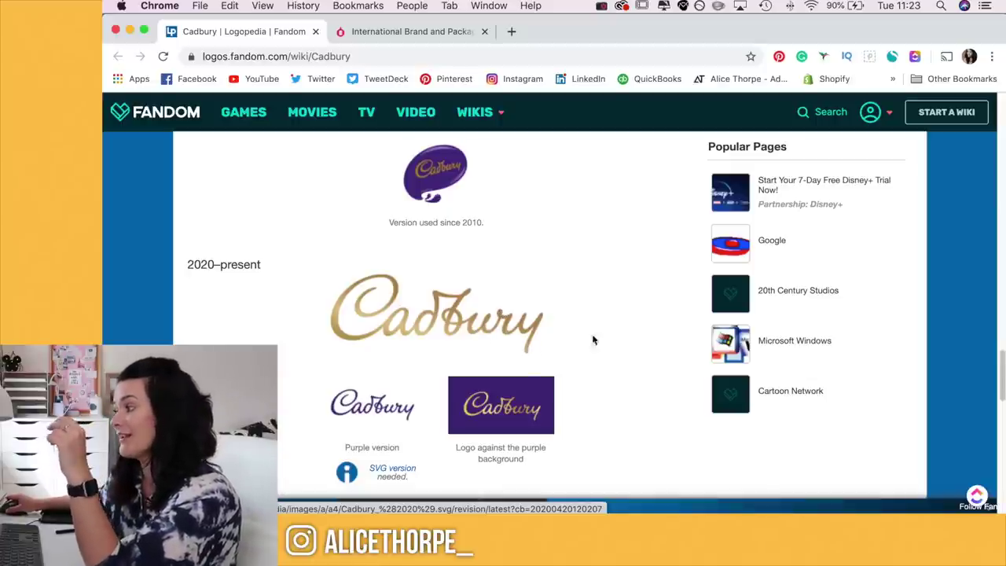
mouse_move(1000, 376)
left_mouse_down()
mouse_move(999, 337)
mouse_move(999, 384)
left_mouse_up()
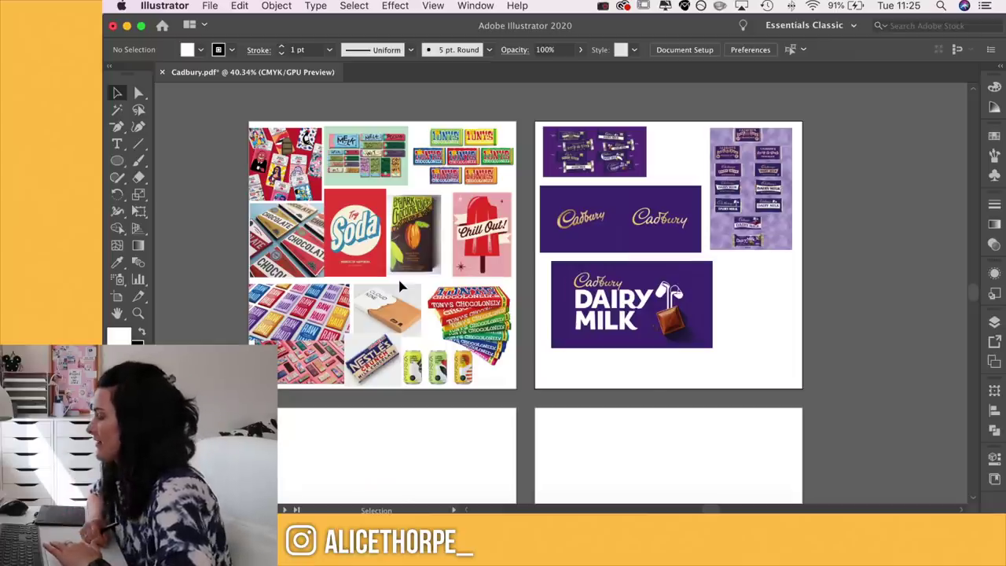
- Examine the chocolate and drinks packaging references on the moodboard artboard of Cadbury.pdf
scroll(401, 287, "up", 3)
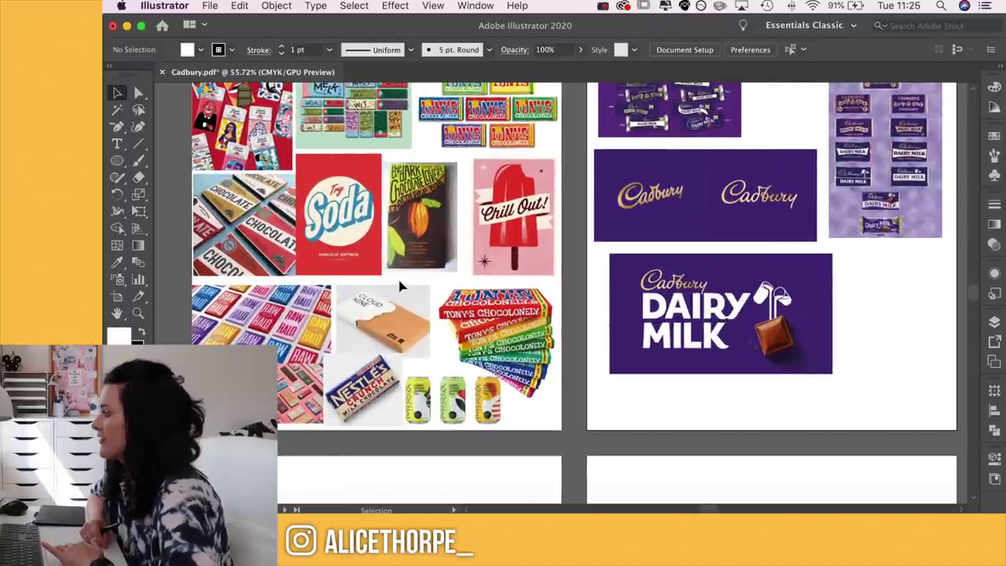
scroll(401, 287, "down", 1)
scroll(401, 287, "up", 2)
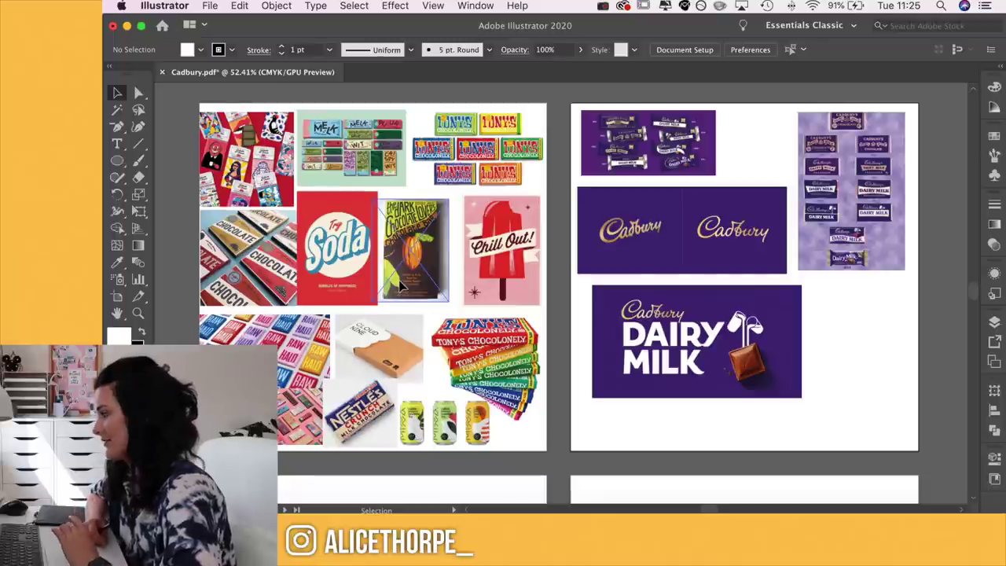
scroll(400, 284, "up", 3)
scroll(399, 285, "left", 2)
scroll(400, 285, "up", 1)
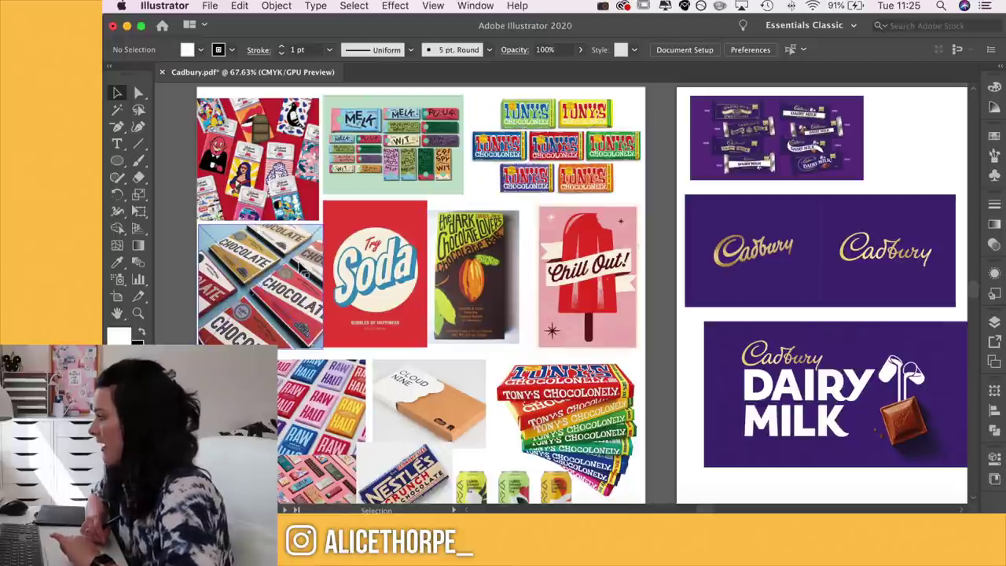
scroll(306, 271, "down", 3)
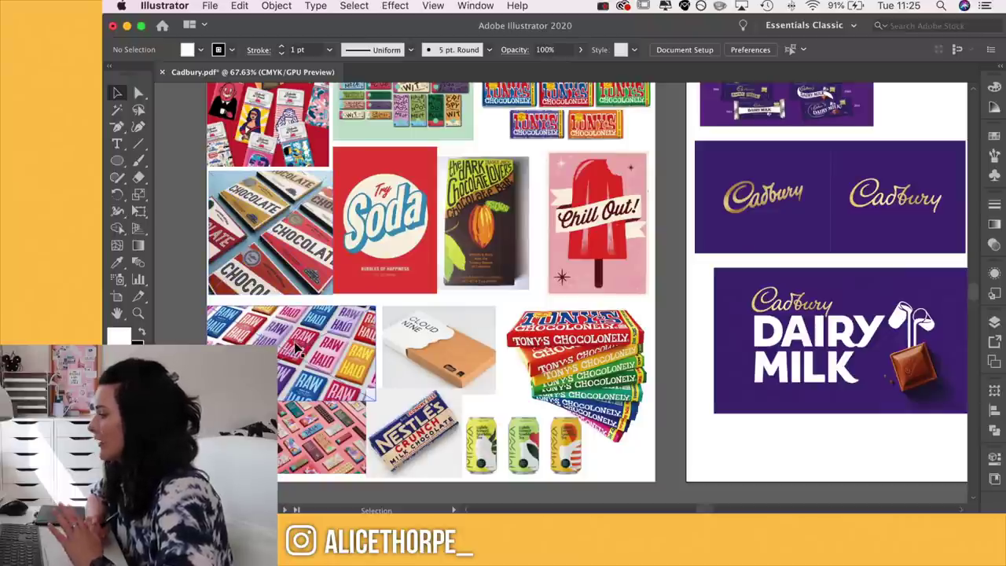
scroll(295, 348, "up", 3)
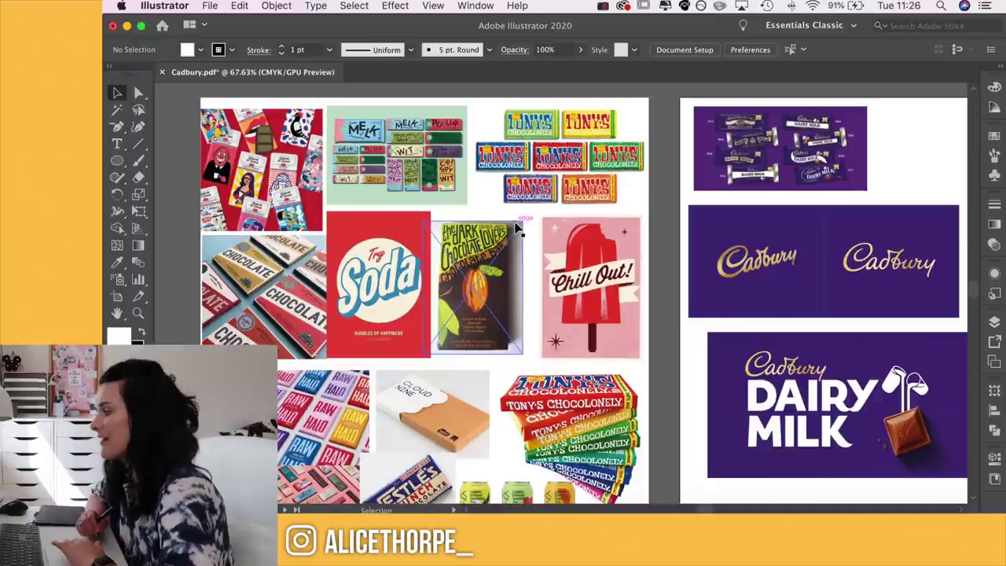
- Examine the Cadbury reference artboard, comparing the old and new logos and the historical Dairy Milk wrappers
scroll(516, 228, "down", 3)
scroll(285, 246, "right", 5)
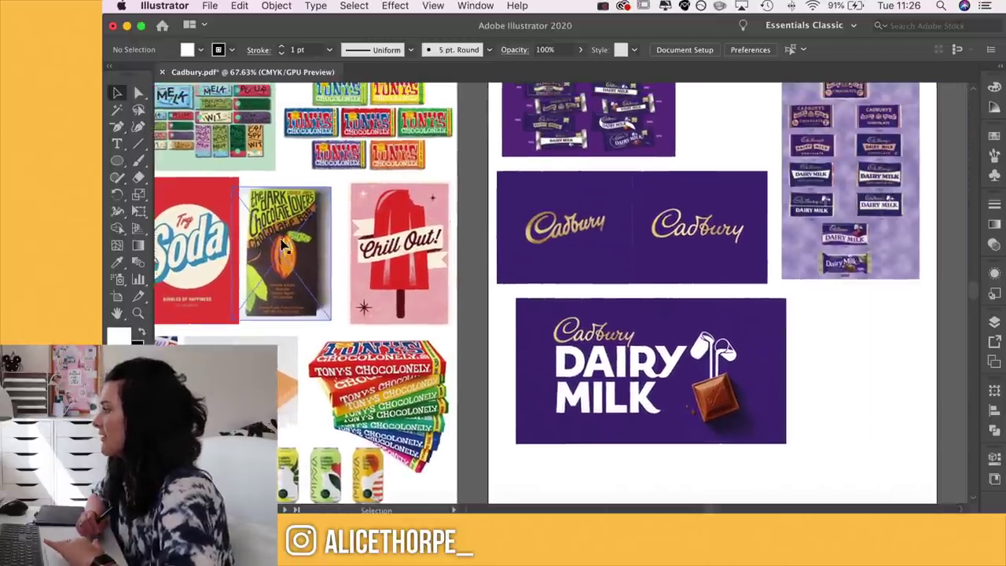
scroll(285, 246, "right", 5)
scroll(285, 246, "up", 1)
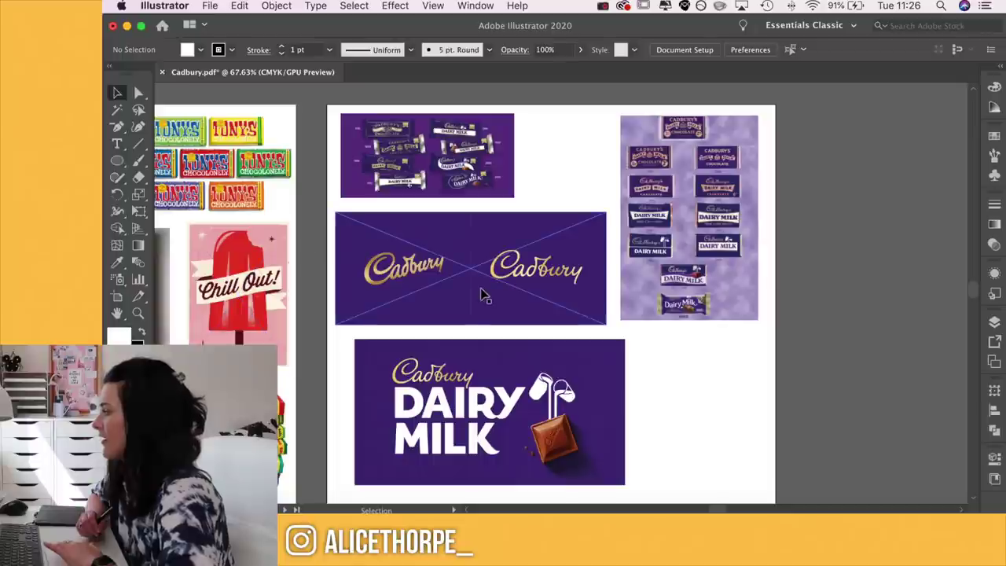
scroll(716, 268, "up", 5)
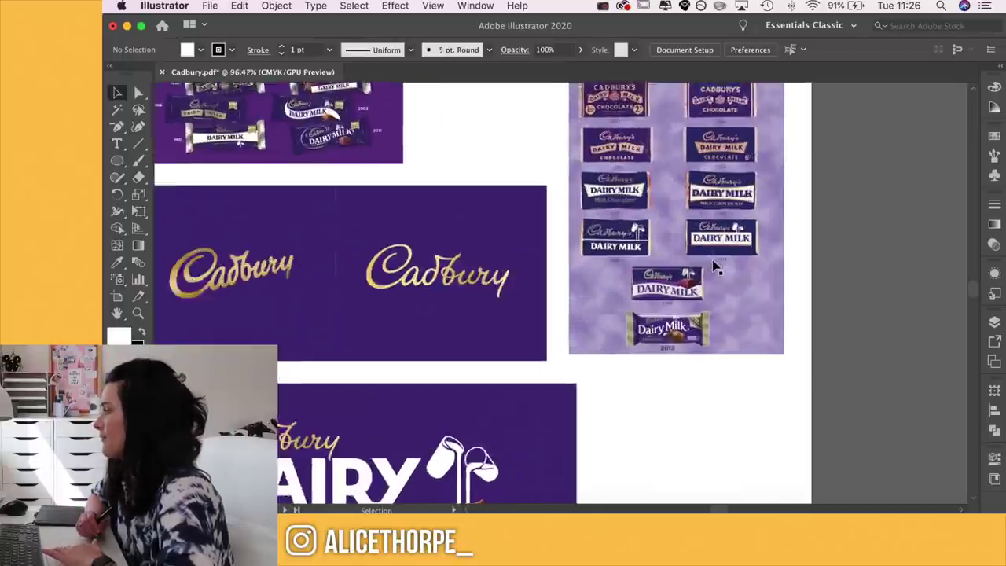
scroll(716, 267, "up", 2)
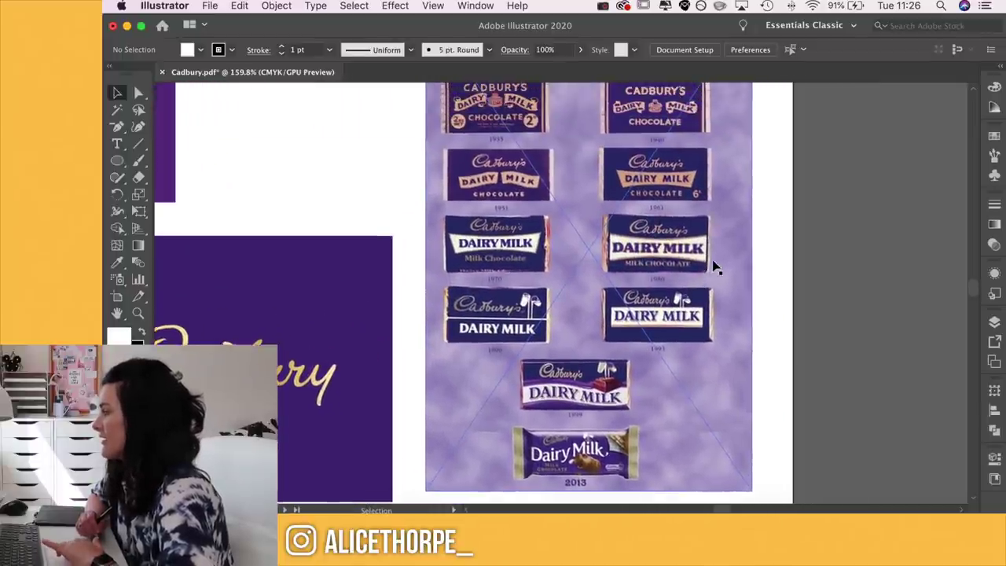
scroll(715, 268, "up", 1)
scroll(716, 267, "up", 3)
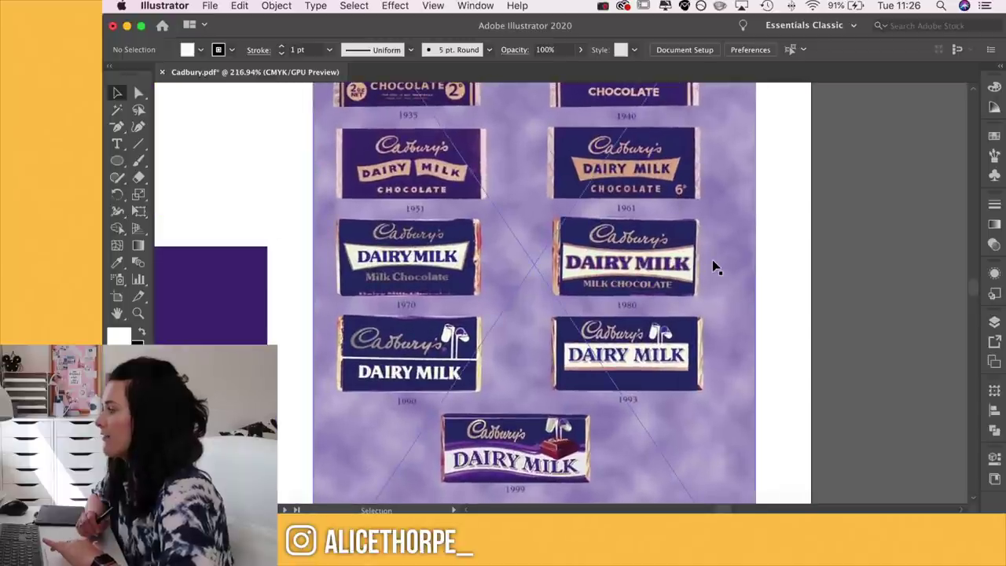
scroll(716, 267, "up", 3)
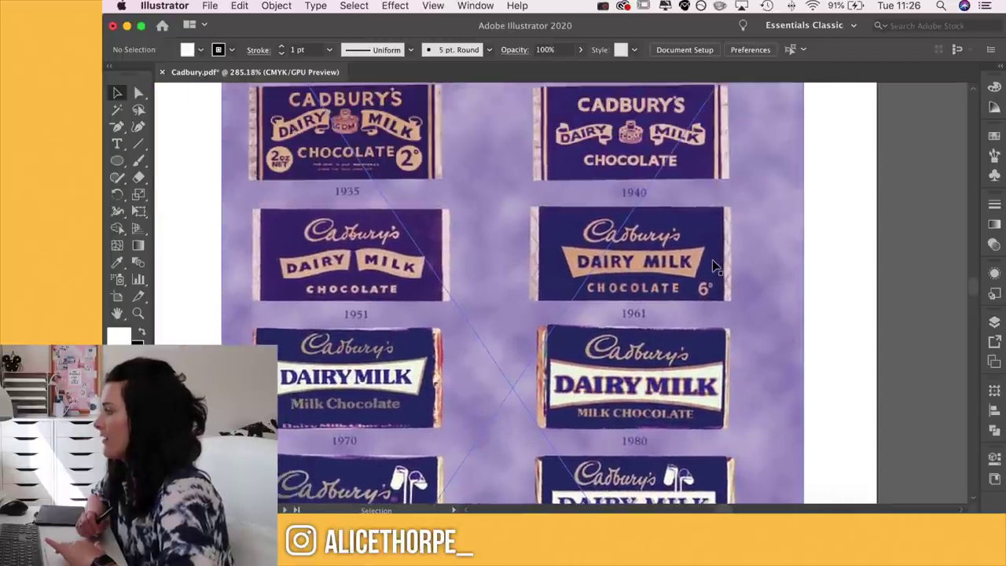
scroll(712, 260, "down", 1)
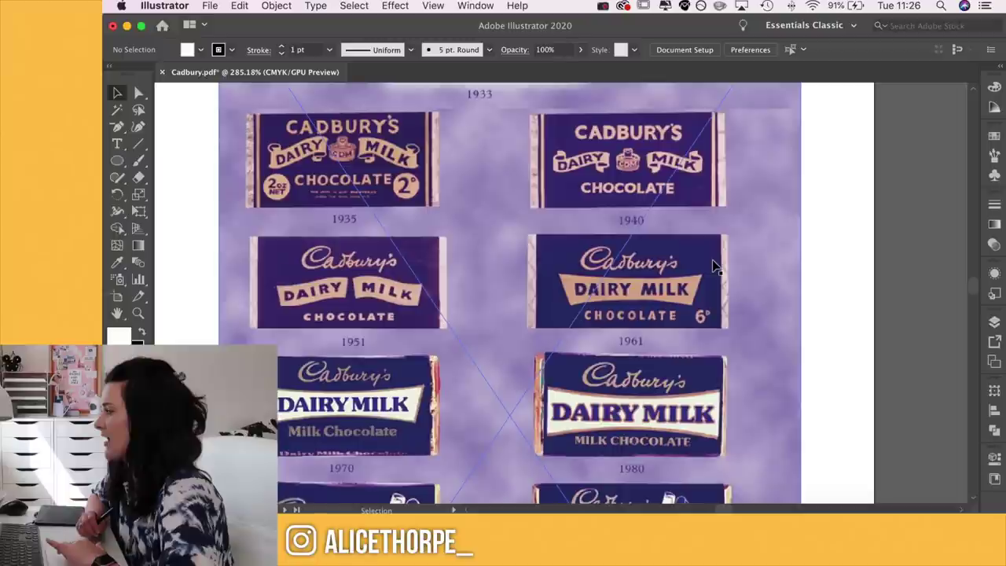
scroll(712, 265, "down", 3)
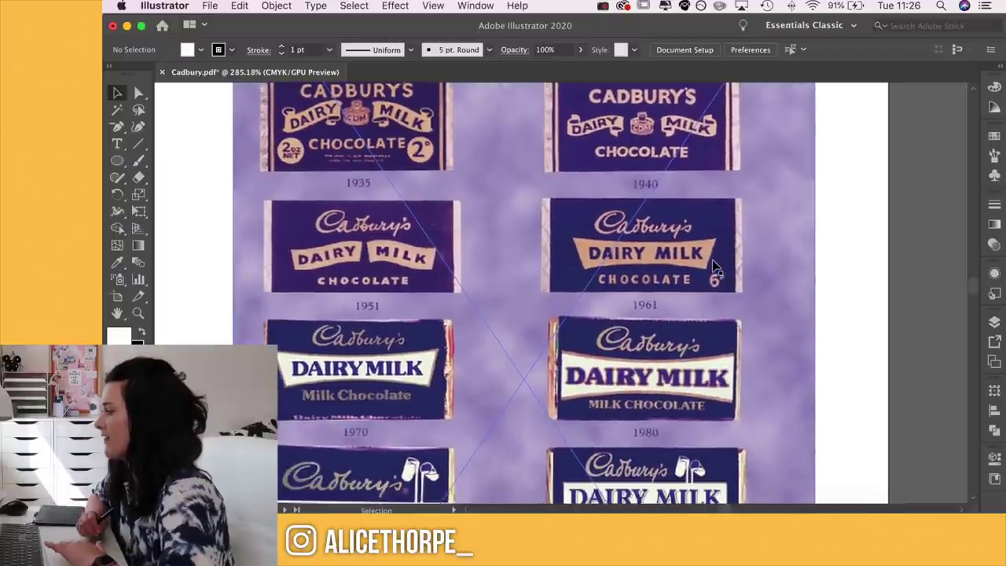
scroll(714, 266, "down", 5)
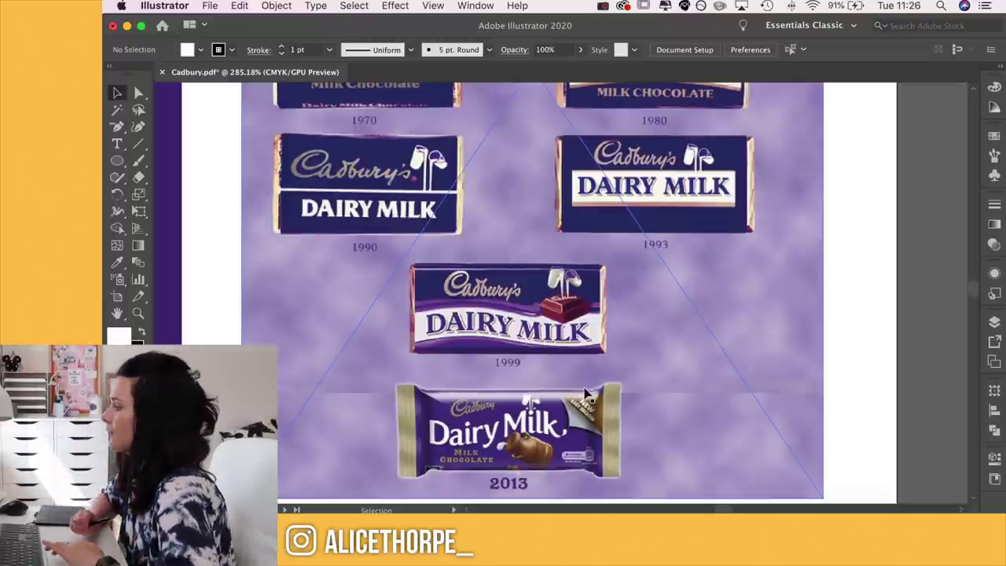
scroll(586, 393, "up", 4)
scroll(586, 395, "up", 2)
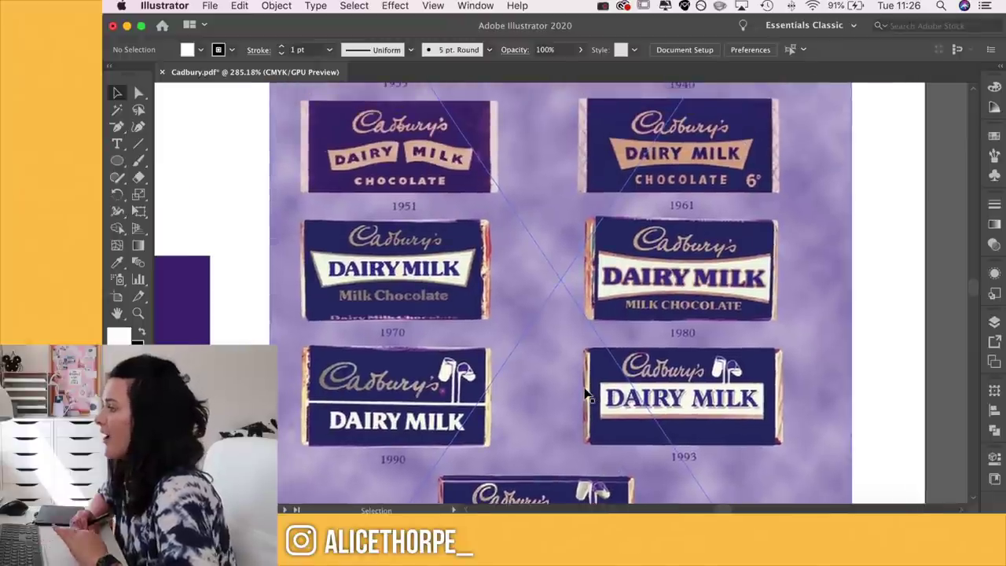
scroll(586, 393, "down", 5)
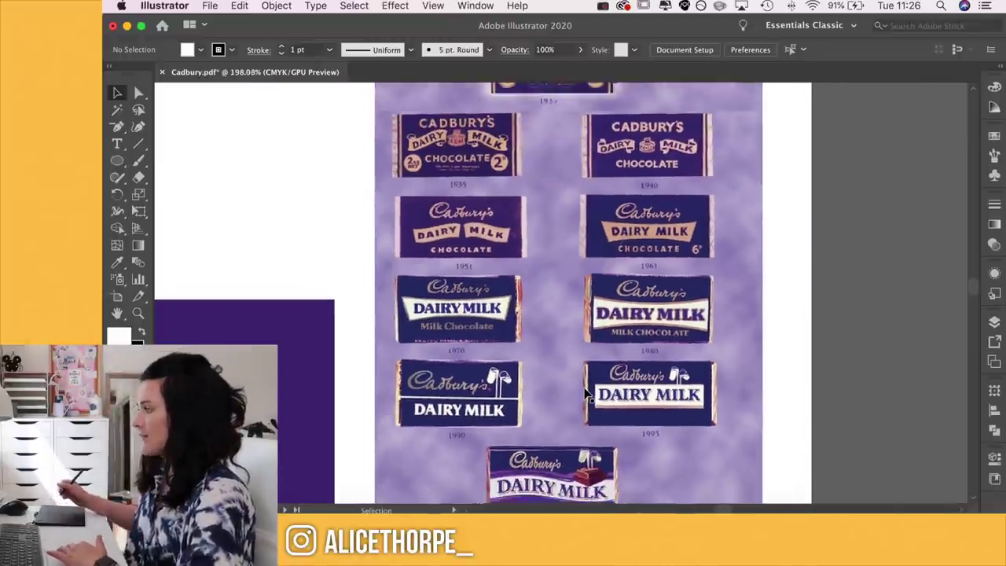
scroll(586, 393, "left", 8)
scroll(586, 393, "down", 6)
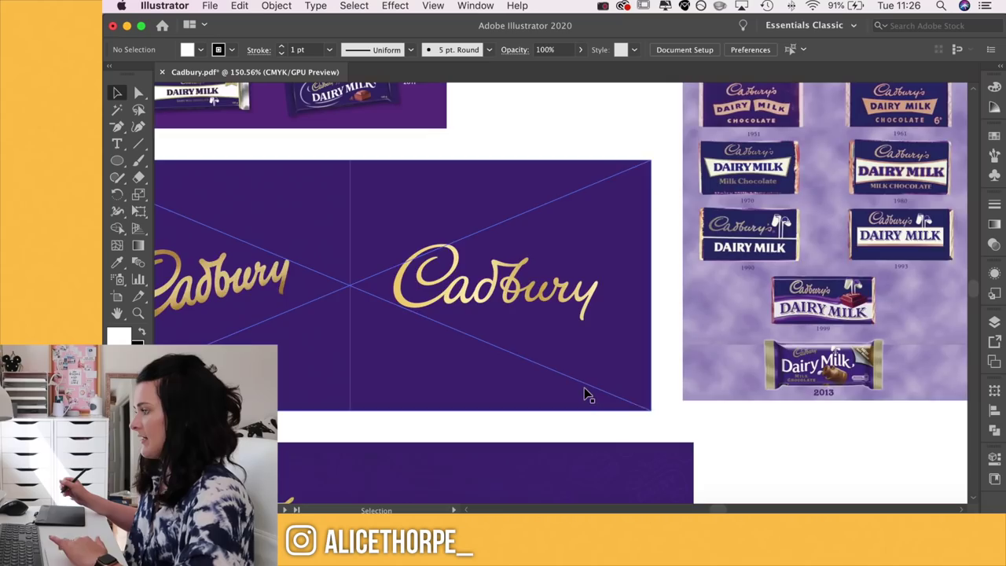
scroll(590, 425, "down", 8)
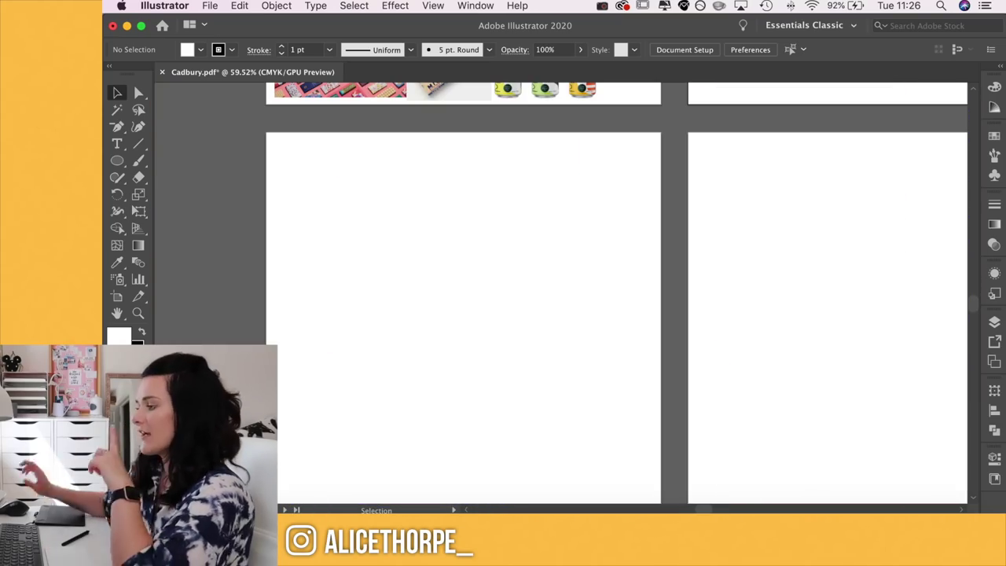
- Switch to Chrome and search the web in a new tab for "cadbury logo png"
left_click(299, 542)
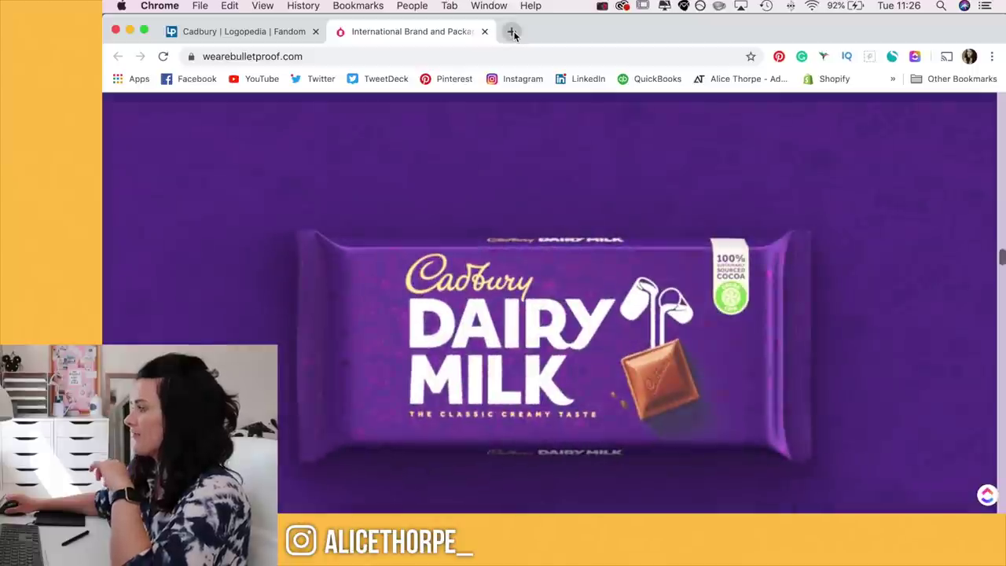
left_click(512, 32)
left_click(517, 56)
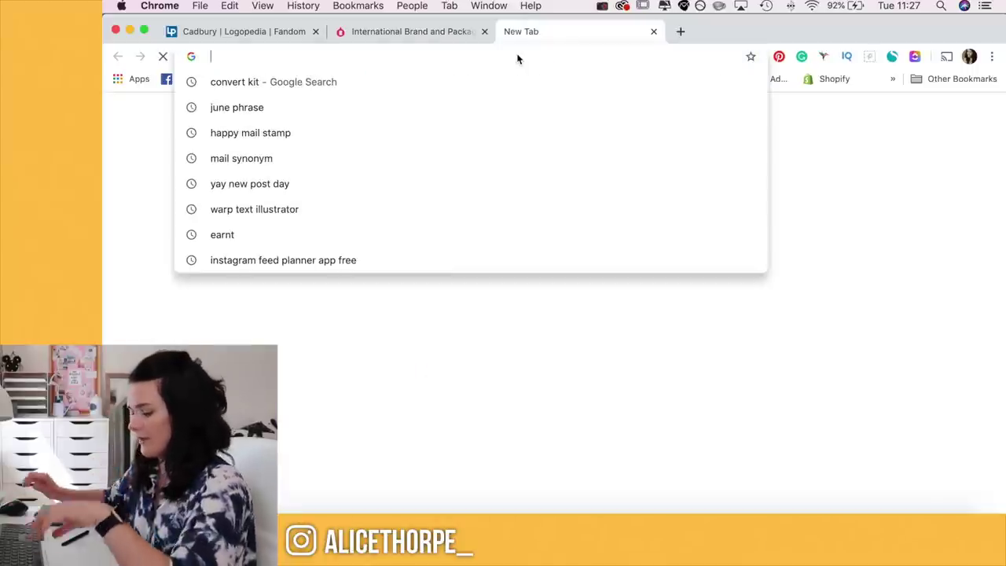
type("cadbury logo png")
key("Return")
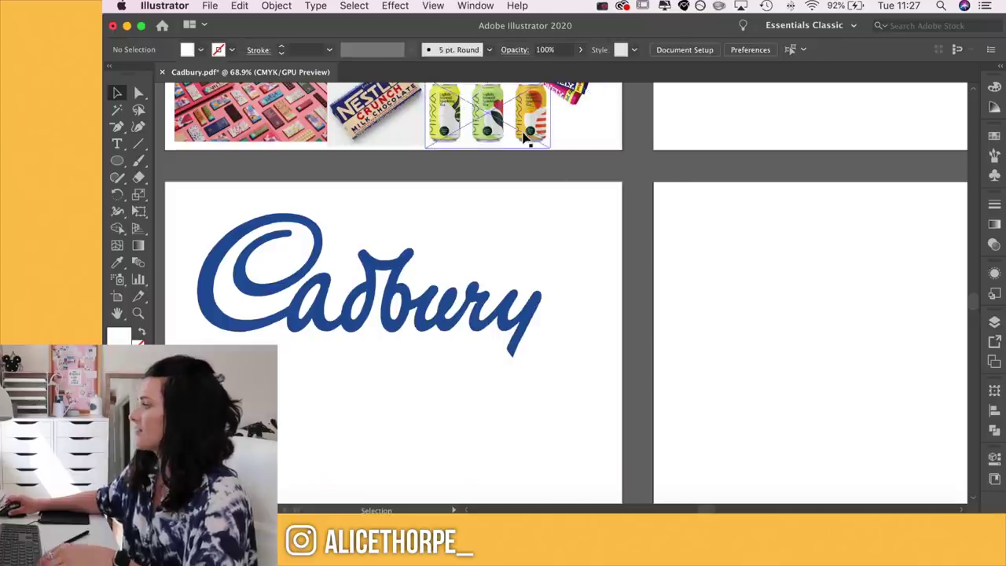
- Trace the blue Cadbury logo image with the default Image Trace preset, check its edges, and expand the result into vector paths
left_click(459, 261)
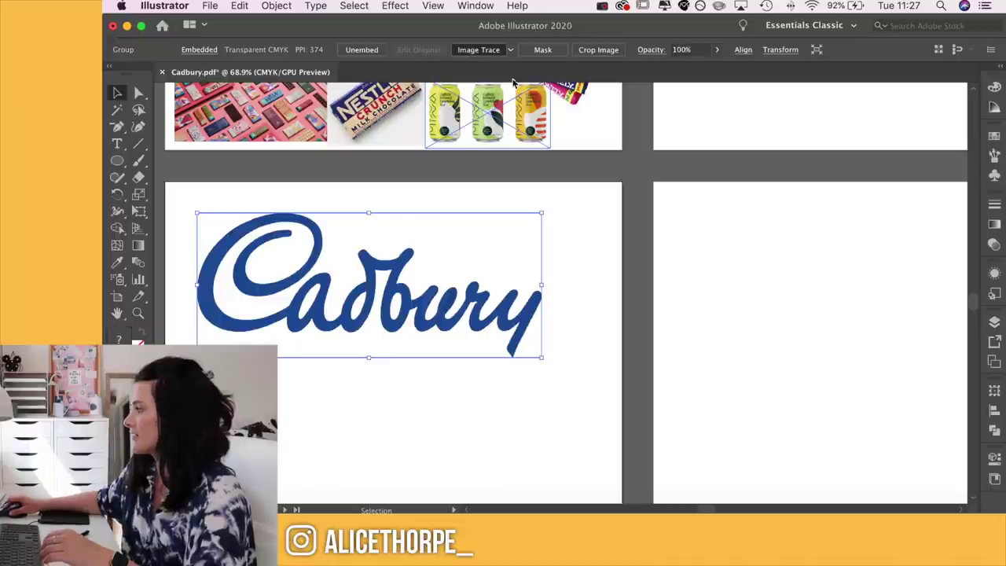
left_click(479, 49)
scroll(271, 334, "up", 5)
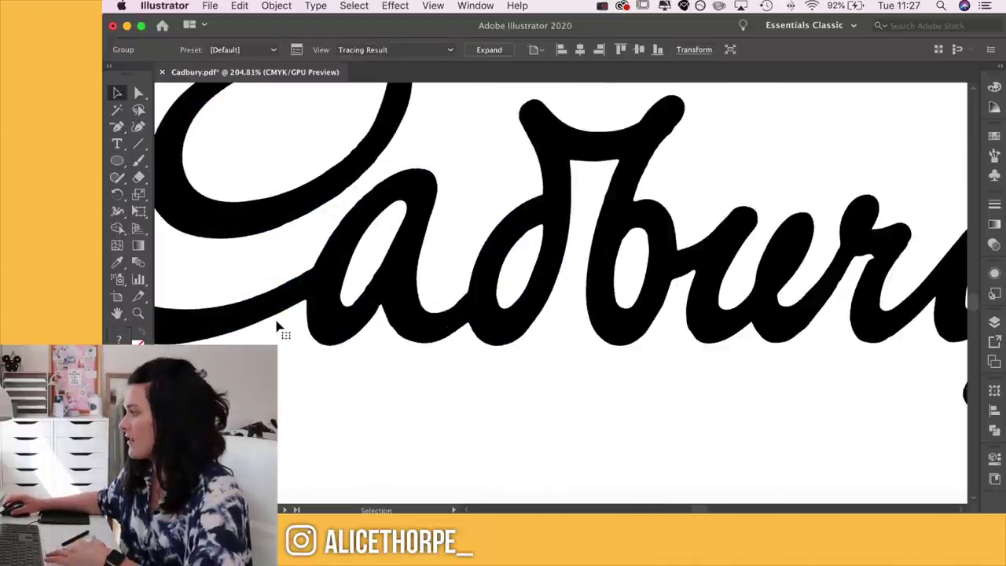
scroll(449, 308, "up", 3)
scroll(449, 307, "down", 5)
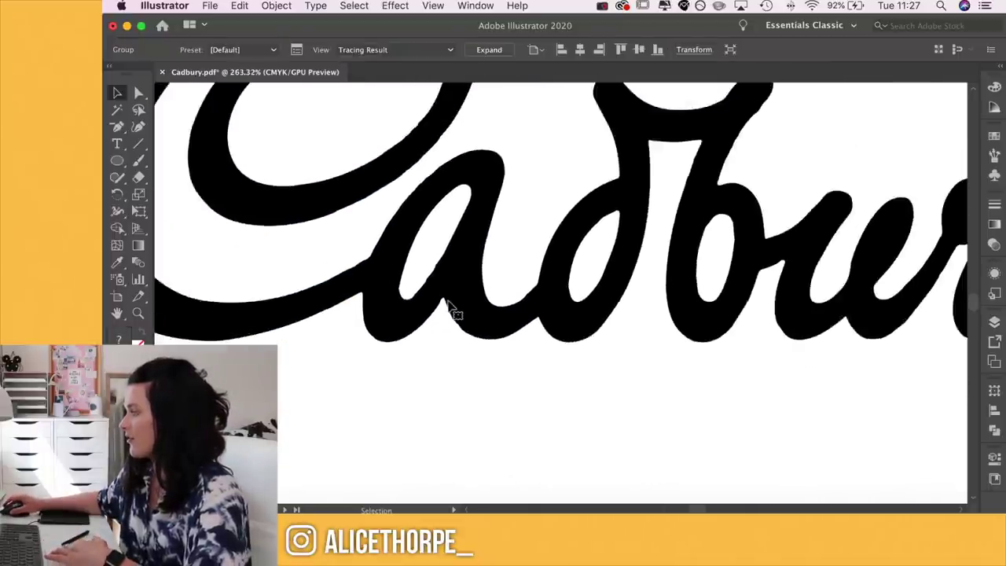
scroll(449, 308, "down", 5)
key("super+0")
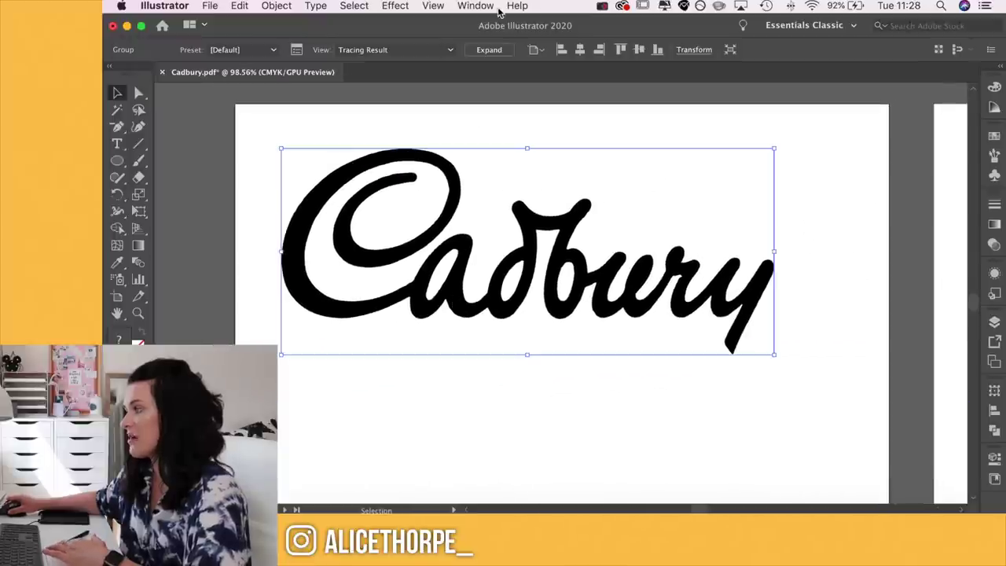
left_click(490, 49)
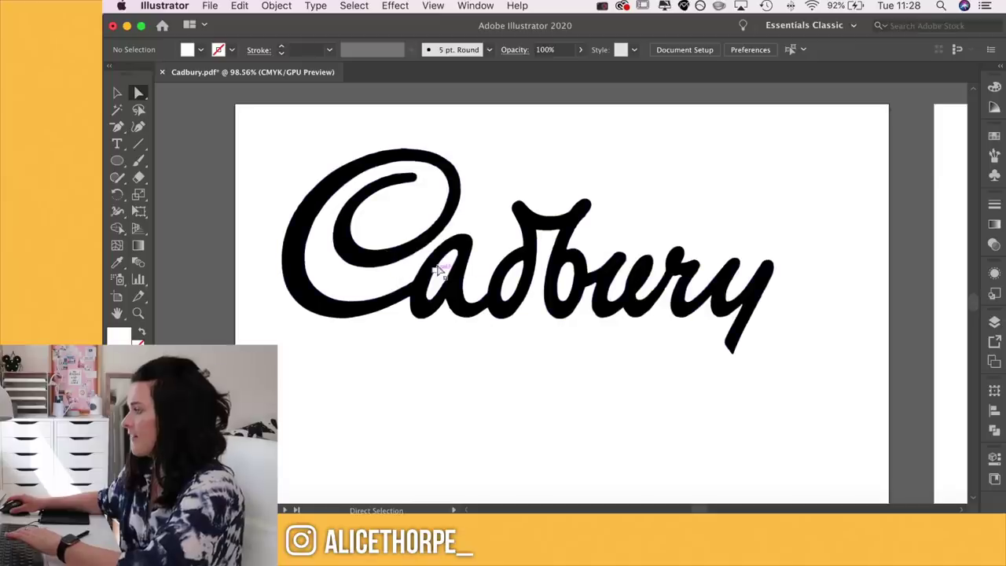
- Delete the white shapes inside the letters of the expanded Cadbury logo
left_click(438, 272)
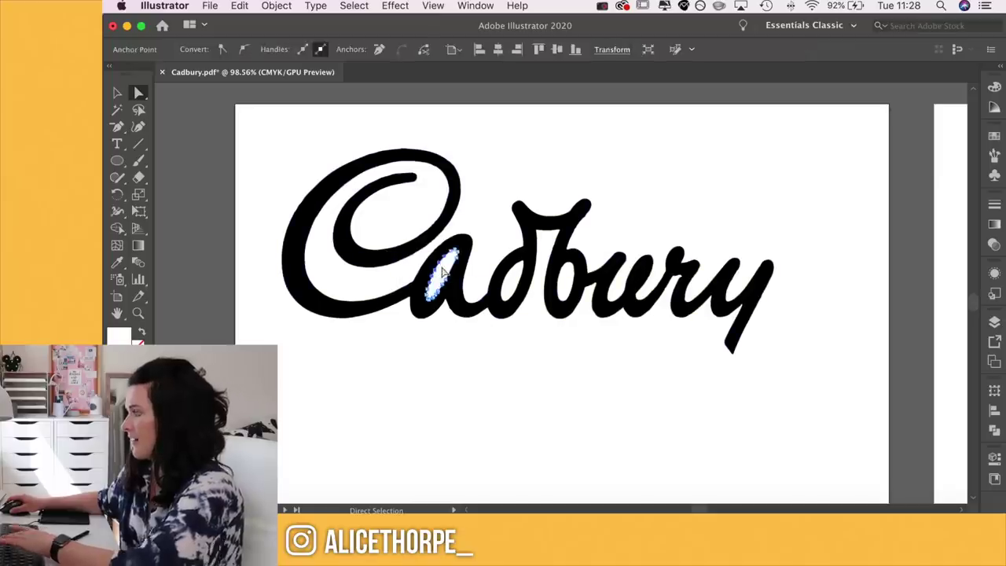
left_click(508, 283)
left_click(570, 280)
left_click(563, 276)
left_click(674, 292)
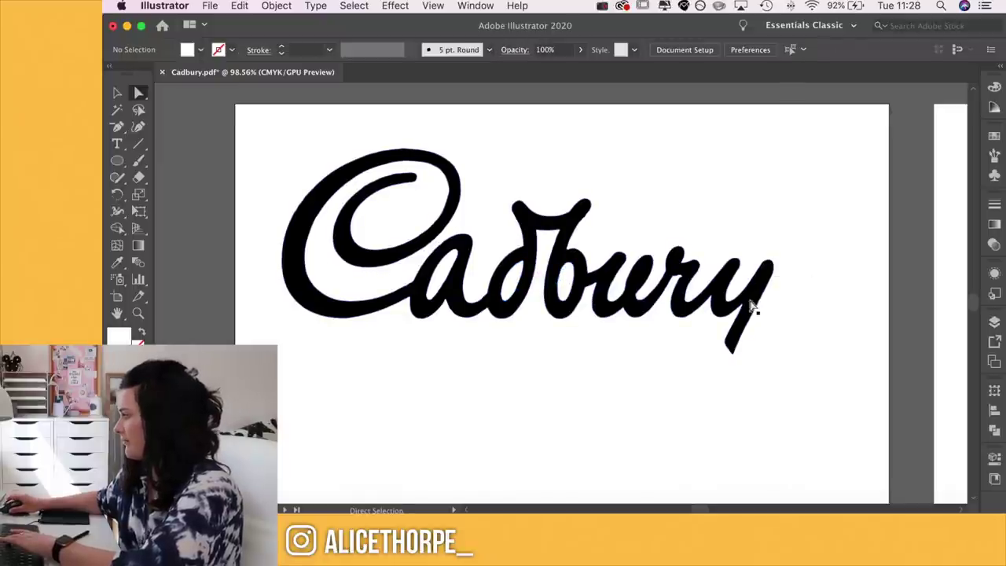
scroll(540, 408, "down", 5)
scroll(539, 407, "up", 3)
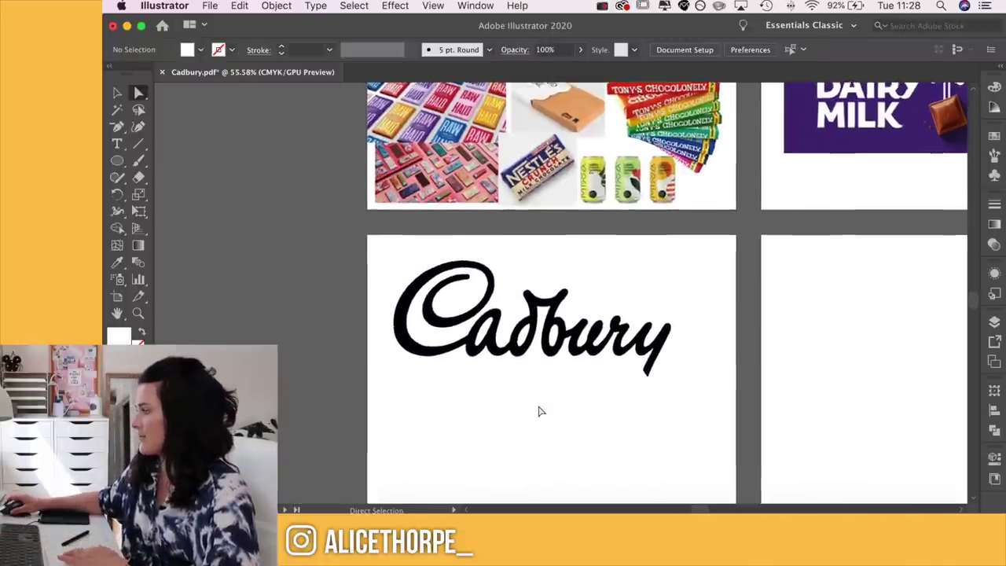
scroll(540, 411, "up", 2)
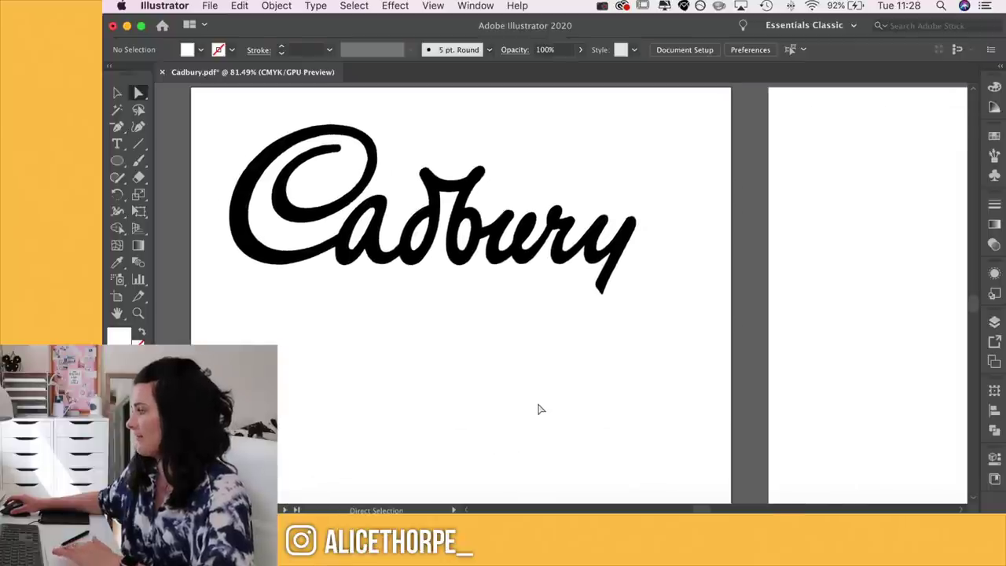
scroll(551, 393, "down", 1)
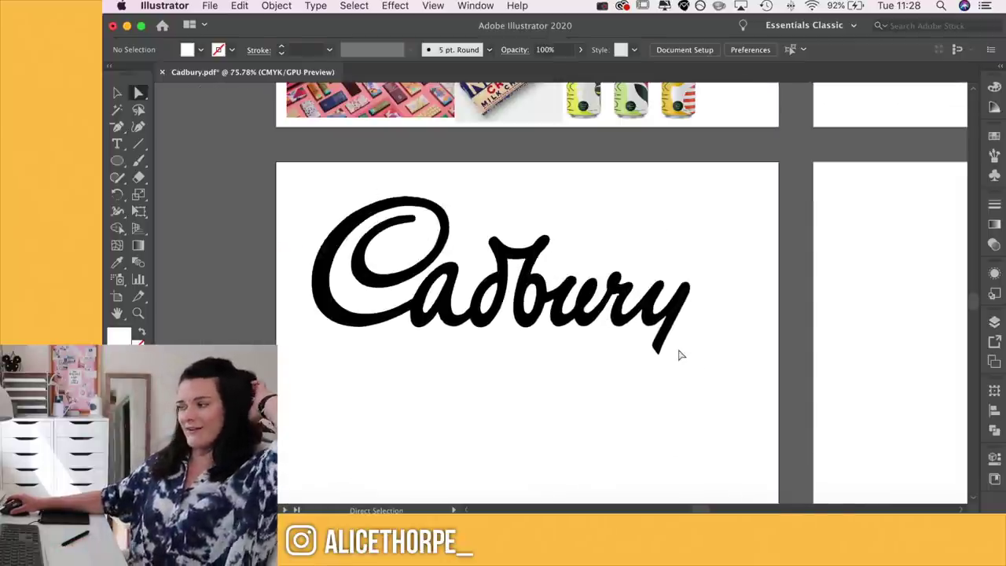
scroll(681, 356, "down", 2)
scroll(681, 355, "right", 2)
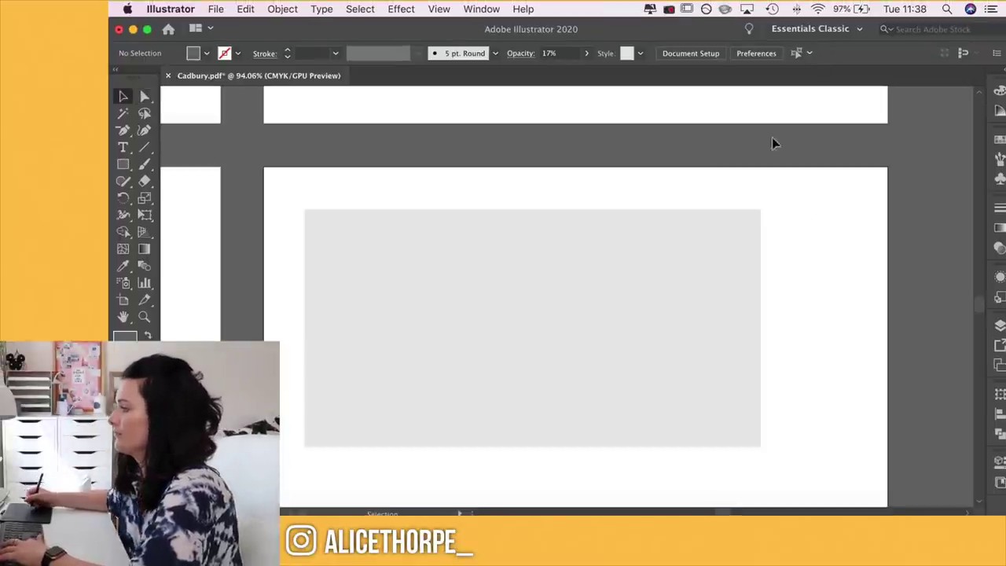
- Draw a wide purple rectangle across the lower half of the grey panel, extending past its right edge
left_click(124, 165)
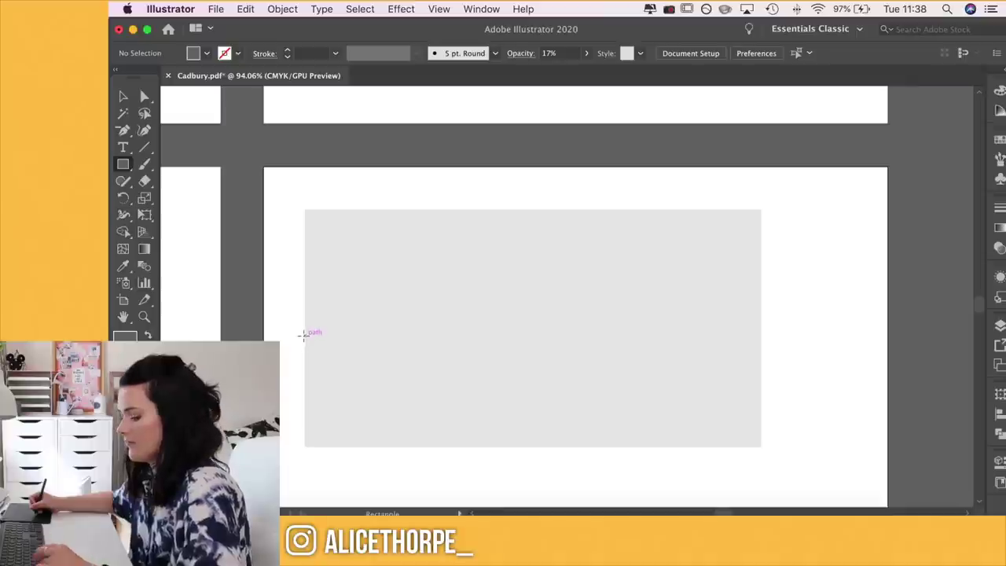
left_click_drag(304, 337, 846, 430)
key("v")
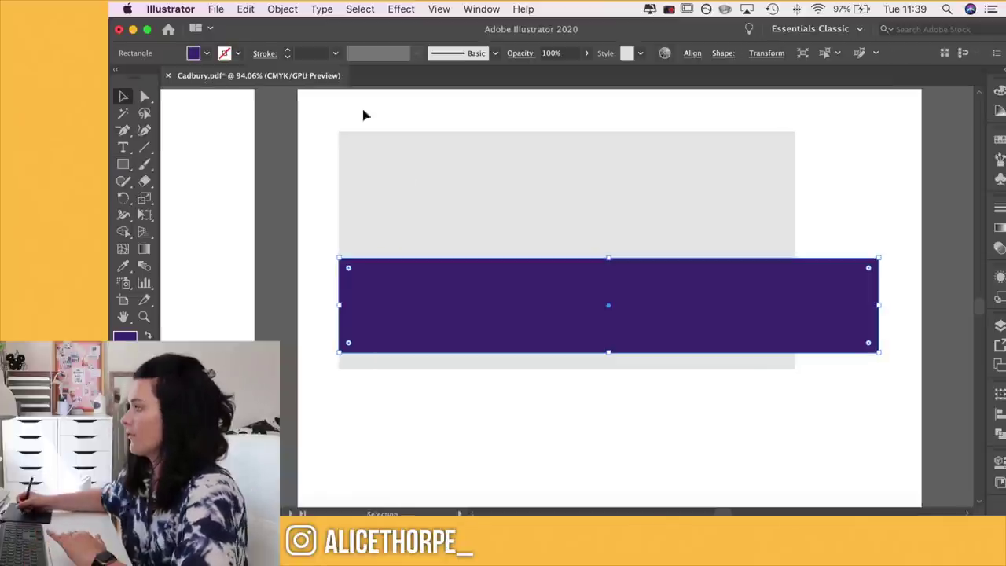
- Warp the purple rectangle with an envelope distort in the Rise style, using a 28% horizontal bend
left_click(283, 9)
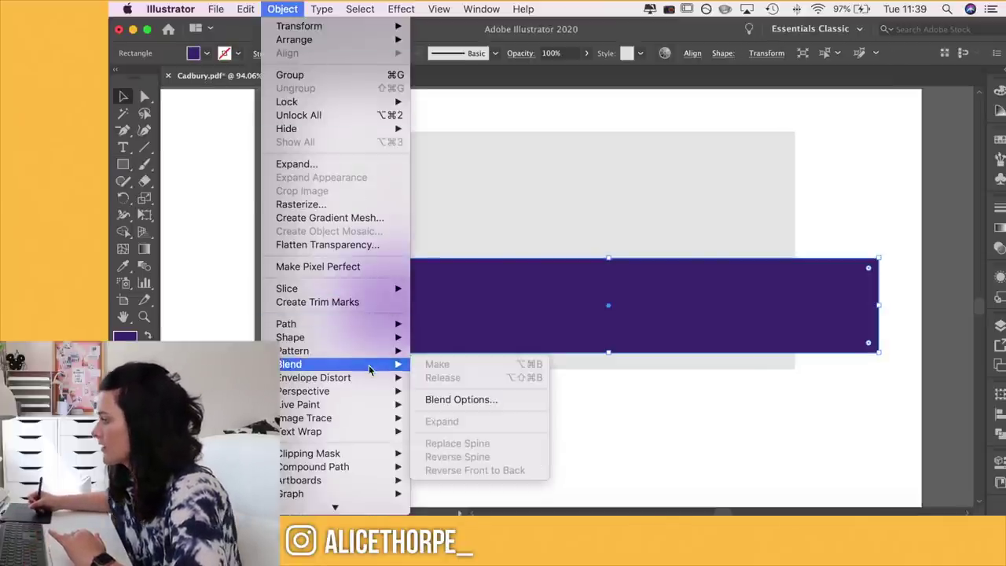
mouse_move(374, 379)
left_click(442, 381)
left_click_drag(360, 234, 609, 289)
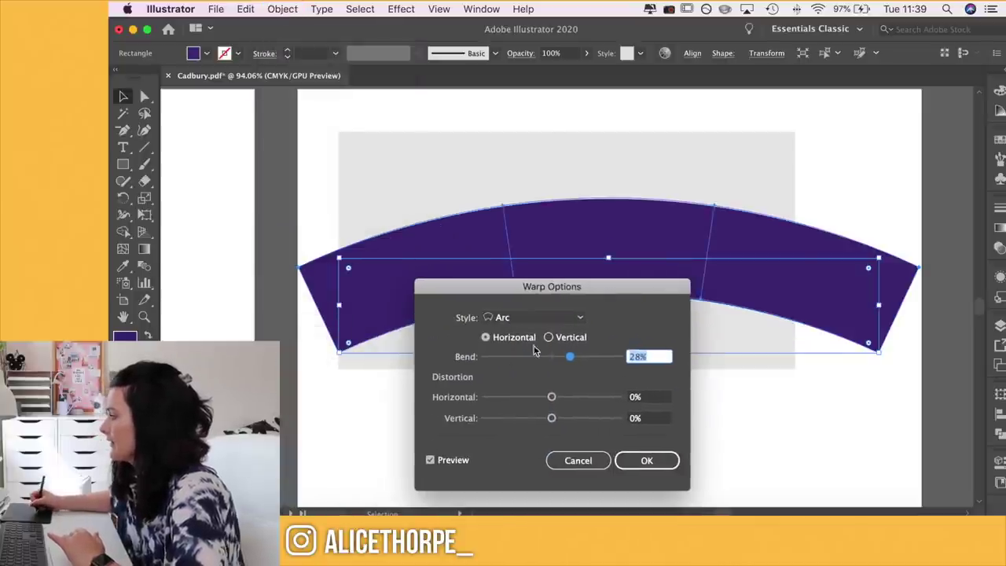
left_click(582, 317)
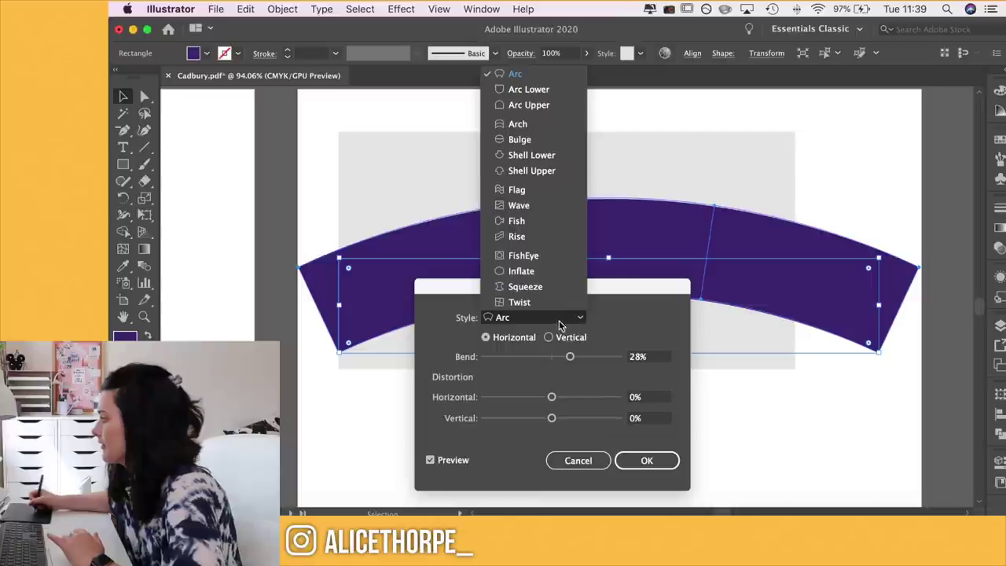
left_click(541, 237)
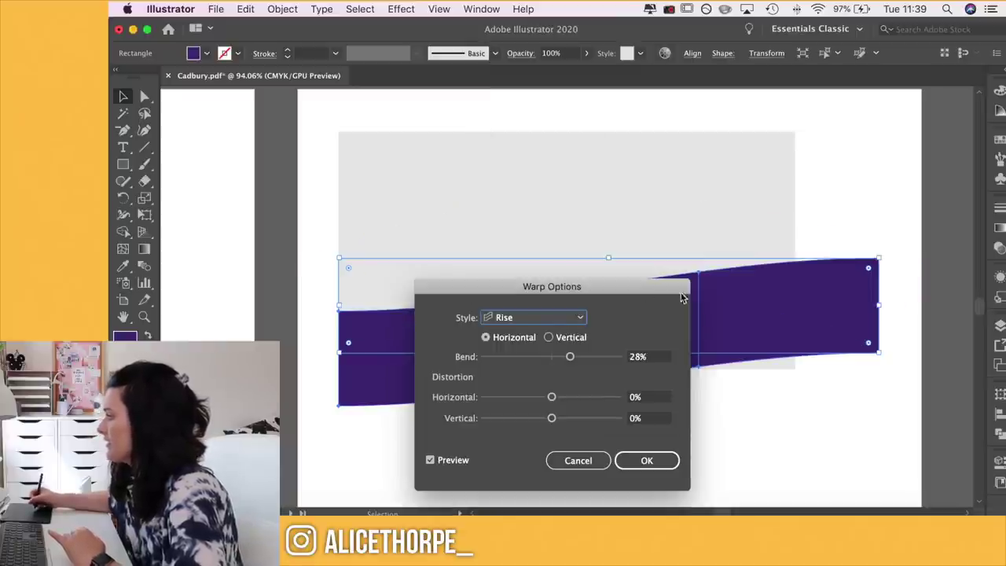
left_click_drag(640, 288, 928, 317)
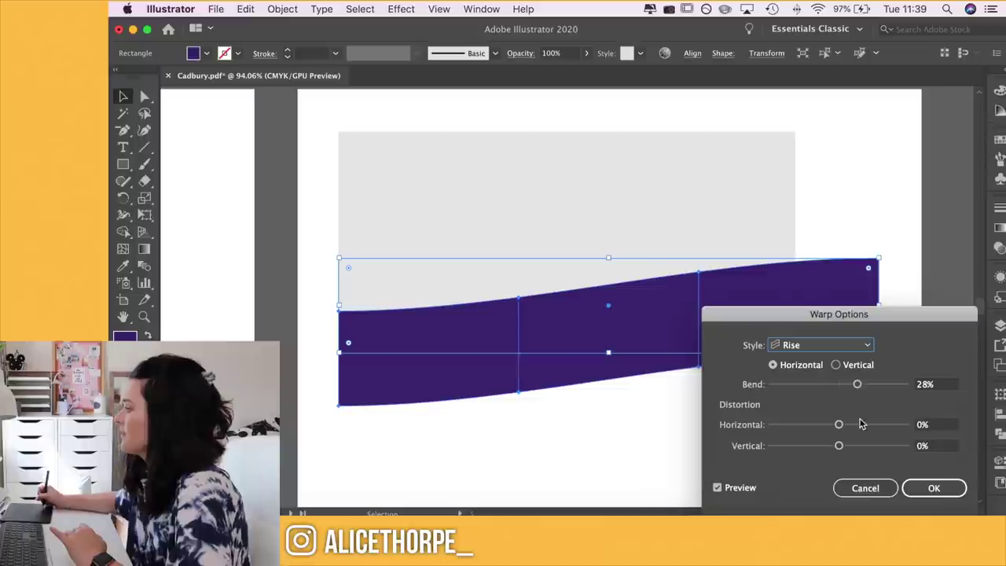
left_click(932, 487)
- Reposition and resize the warped purple band to cross the middle of the grey panel, slightly overlapping both side edges
left_click_drag(714, 317, 711, 240)
left_click_drag(876, 180, 803, 196)
left_click_drag(745, 237, 737, 192)
left_click_drag(564, 284, 569, 338)
left_click_drag(569, 250, 576, 259)
left_click(624, 318)
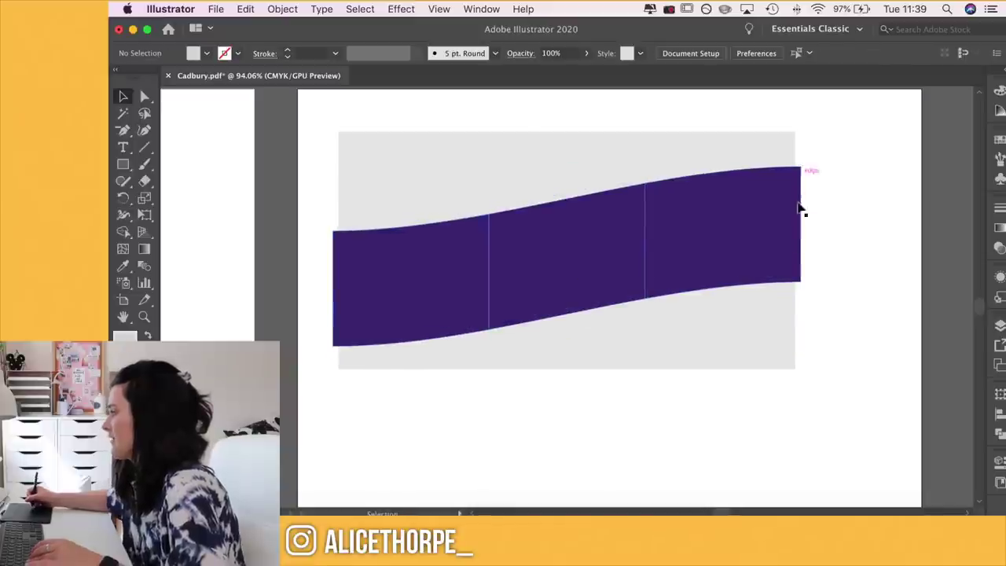
- Create two adjoining light grey squares beneath the black Cadbury logo as colour swatches
scroll(345, 275, "down", 3)
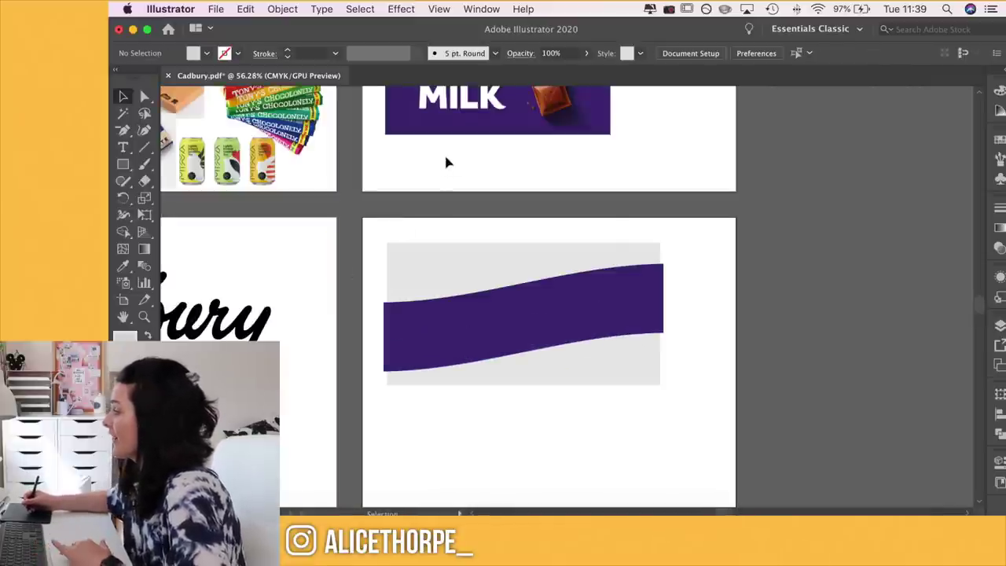
scroll(446, 163, "left", 5)
scroll(446, 163, "up", 2)
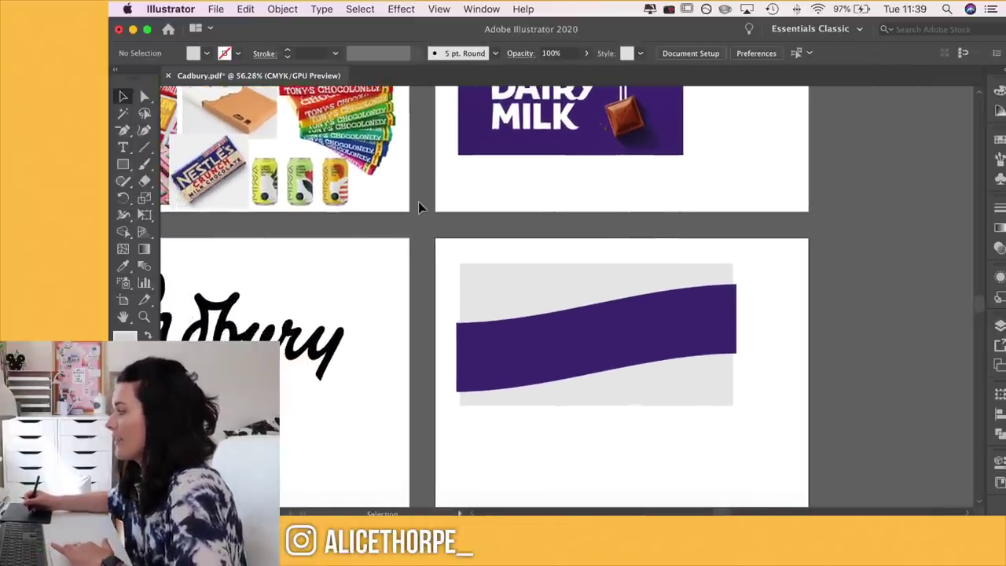
scroll(420, 204, "left", 7)
scroll(419, 204, "down", 3)
left_click(123, 163)
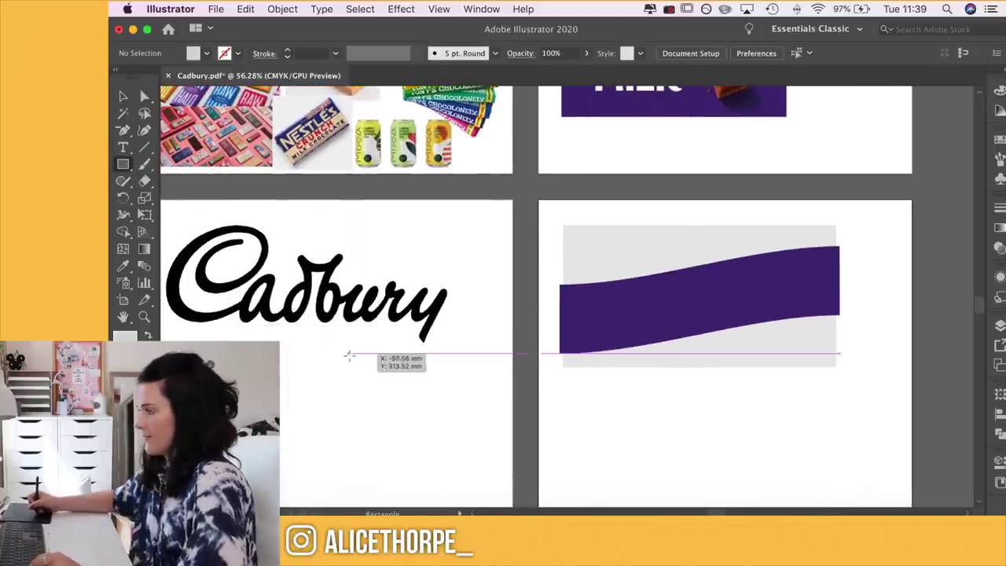
left_click_drag(343, 359, 416, 401)
key("v")
left_click_drag(326, 373, 376, 431)
key("super+z")
scroll(450, 268, "up", 5)
scroll(449, 268, "left", 1)
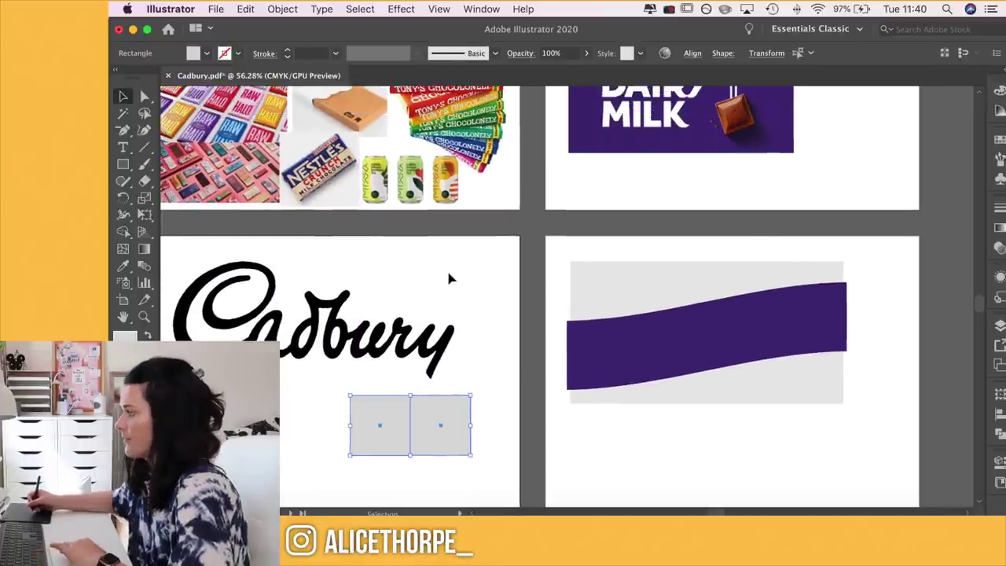
left_click(491, 336)
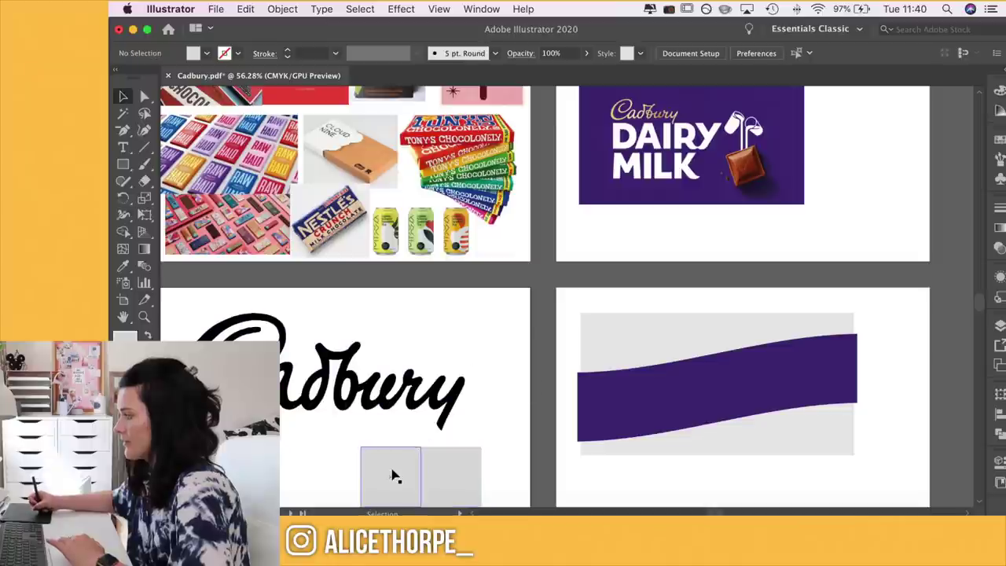
- Fill the left swatch square with the purple sampled from the Dairy Milk wrapper image
left_click(395, 472)
key("i")
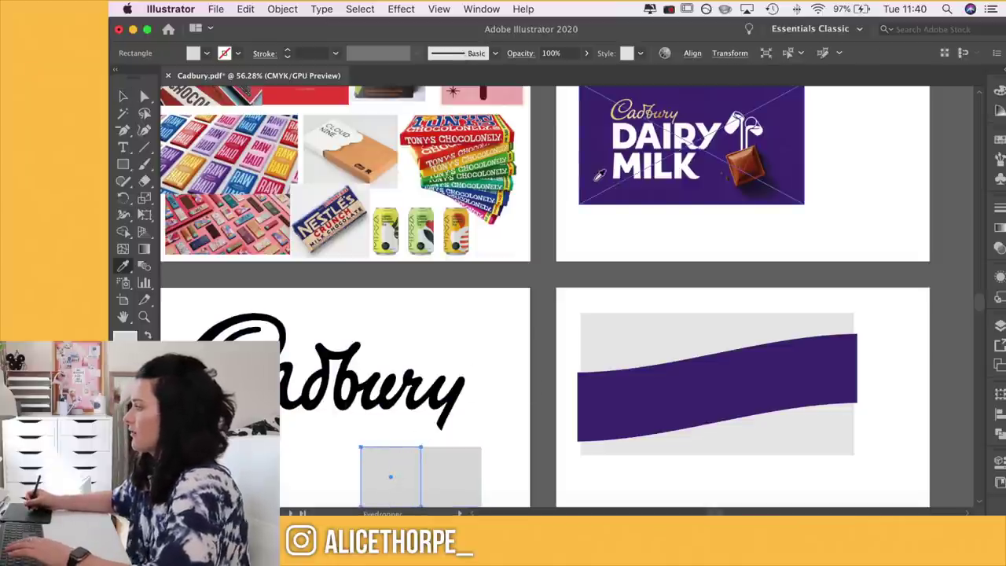
left_click(596, 177)
key("v")
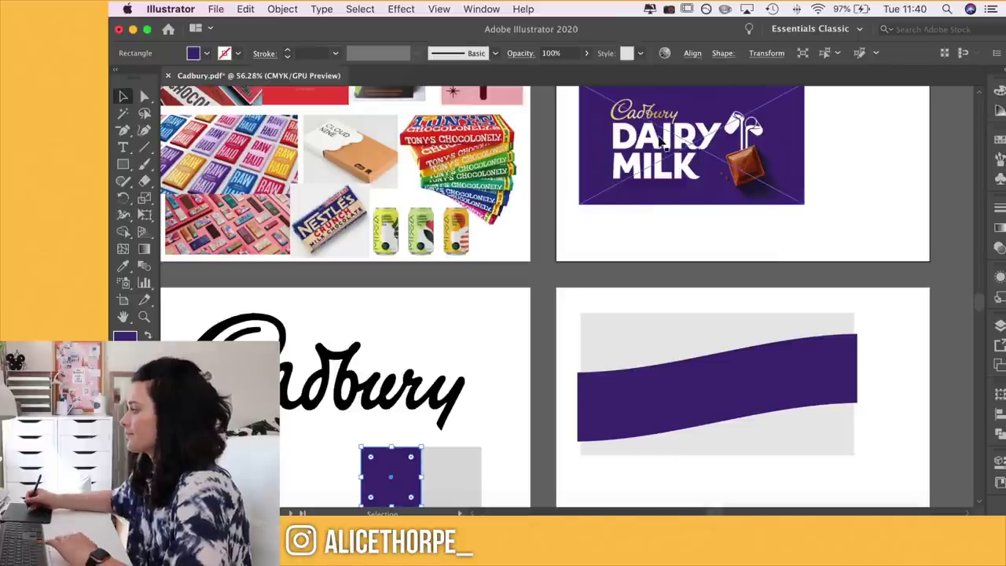
- Fill the right swatch square with red sampled from the fanned Tony's Chocolonely bars on the reference board
scroll(621, 167, "up", 5)
scroll(621, 167, "right", 3)
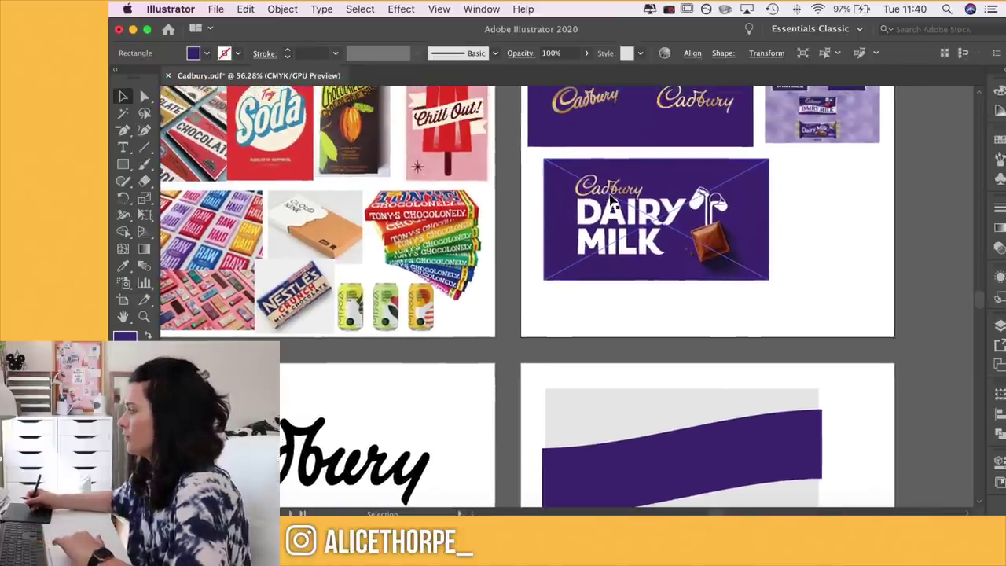
scroll(676, 137, "up", 3)
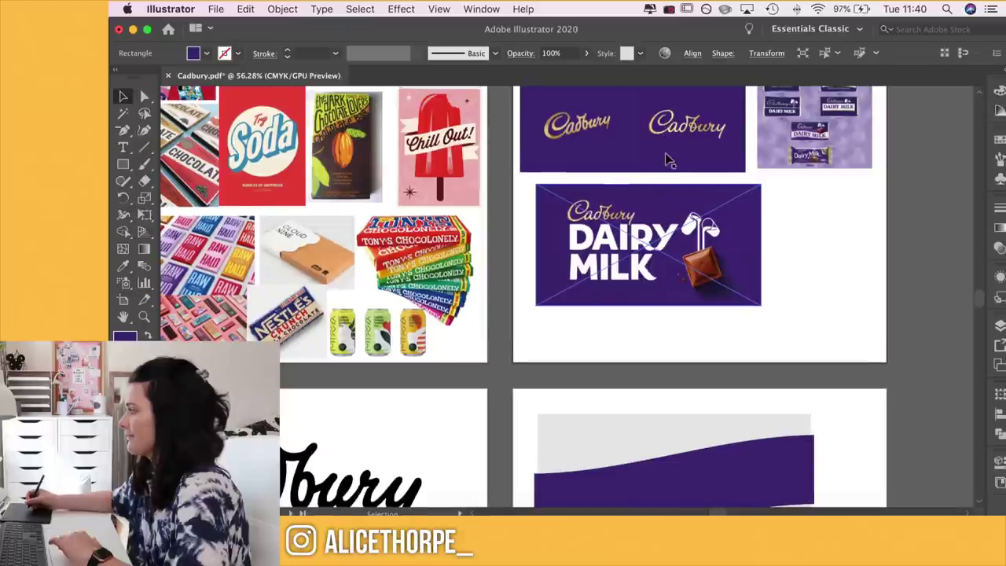
scroll(651, 178, "up", 2)
scroll(651, 178, "left", 1)
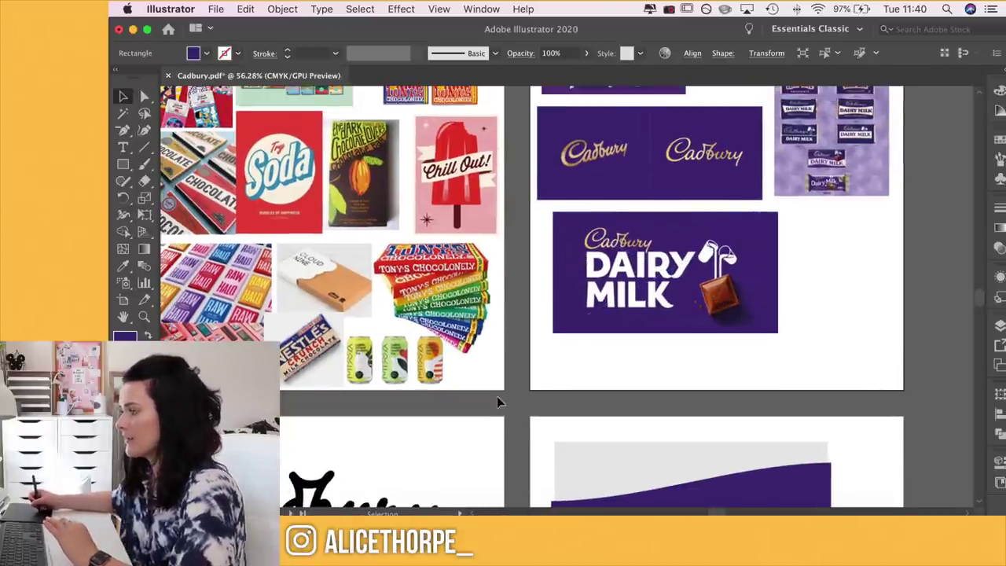
scroll(467, 447, "right", 2)
left_click(417, 293)
key("i")
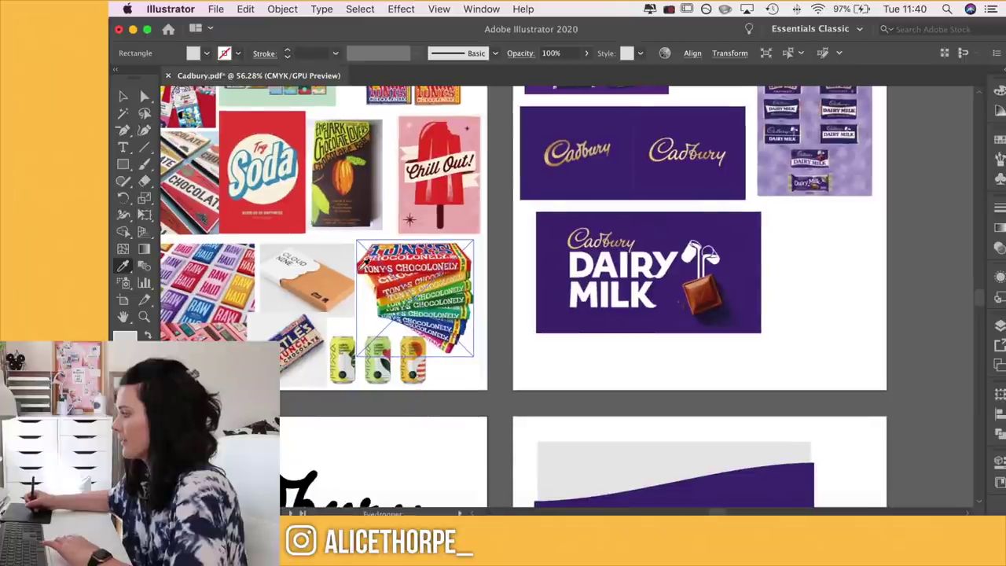
left_click(386, 282)
- Fill the right swatch square with orange sampled from the Tony's Chocolonely bar grid on the reference board
scroll(392, 291, "down", 10)
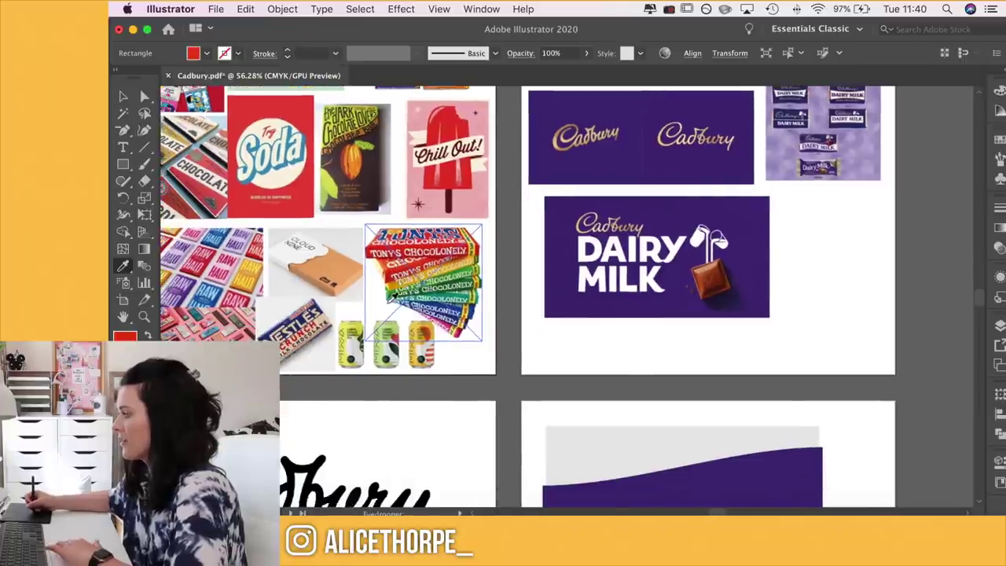
scroll(392, 291, "left", 8)
scroll(394, 293, "up", 6)
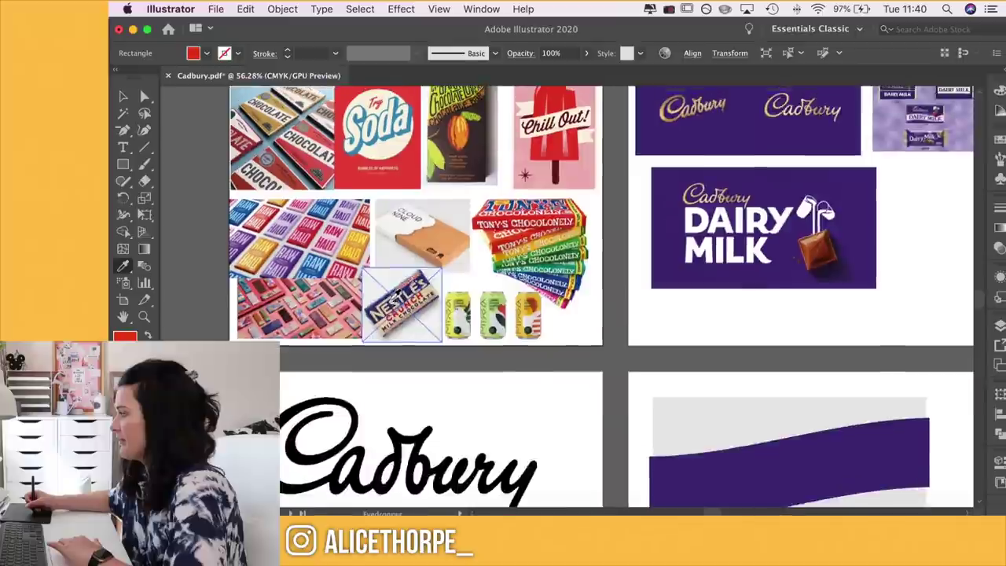
scroll(403, 285, "up", 1)
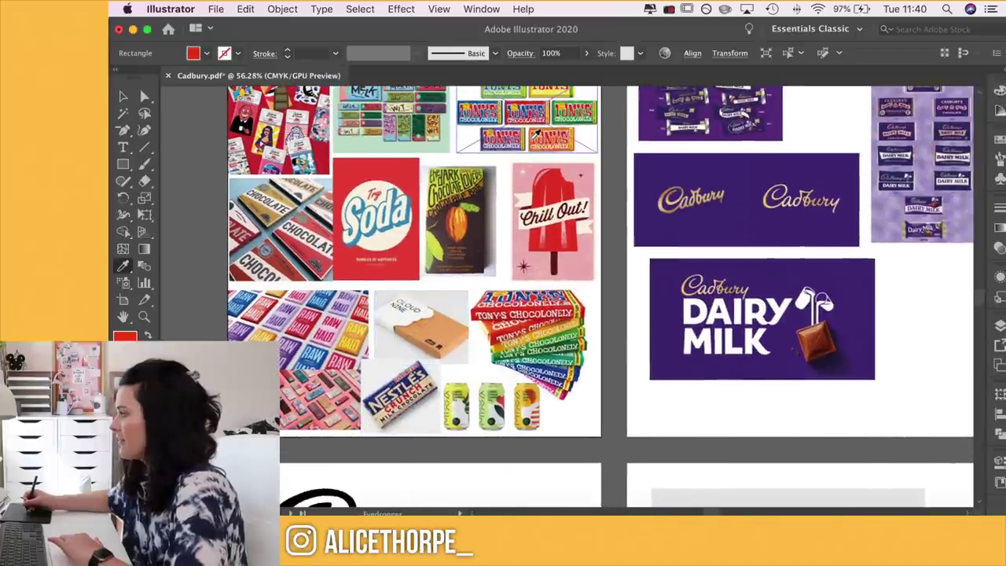
left_click(537, 138)
scroll(494, 281, "down", 12)
scroll(494, 281, "right", 2)
key("v")
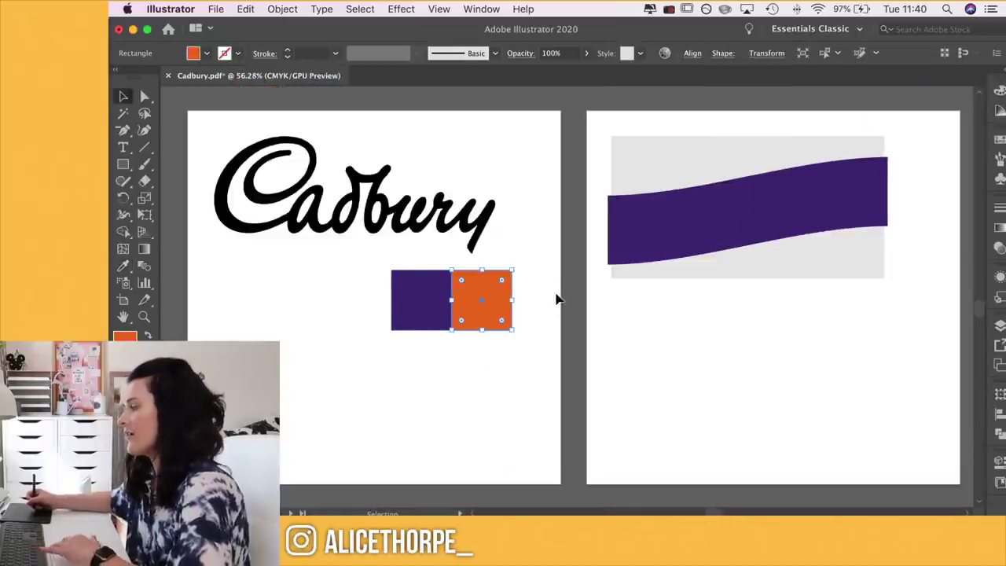
- Review the packaging and Dairy Milk references against the purple and orange swatches
scroll(543, 307, "up", 4)
scroll(543, 306, "right", 1)
scroll(538, 314, "up", 5)
scroll(537, 315, "right", 2)
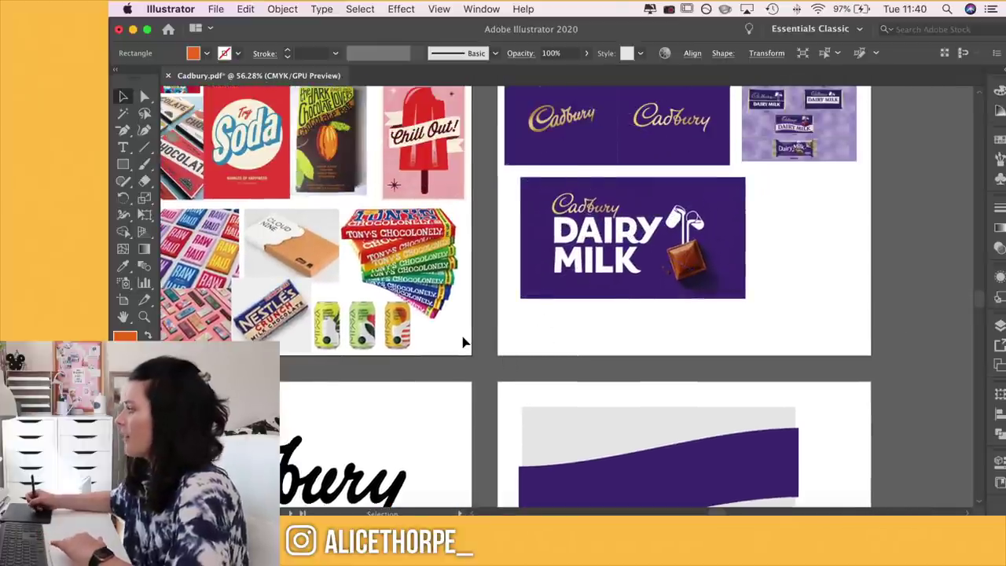
scroll(456, 348, "down", 2)
scroll(456, 349, "left", 1)
scroll(456, 349, "down", 6)
scroll(456, 348, "left", 2)
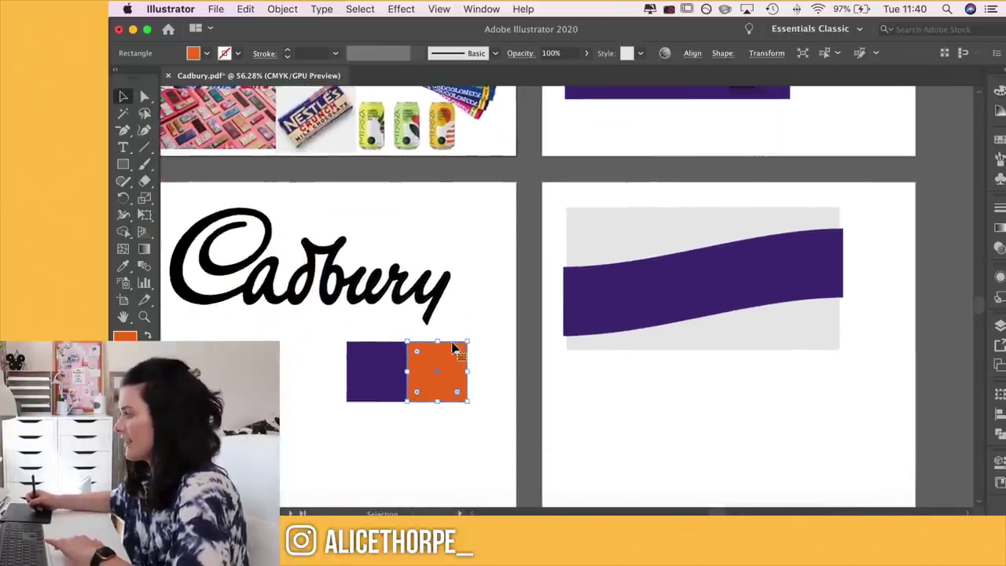
- Duplicate the two swatches into a second row and brighten the yellow fill of the square below the orange one
left_click_drag(382, 251, 474, 322)
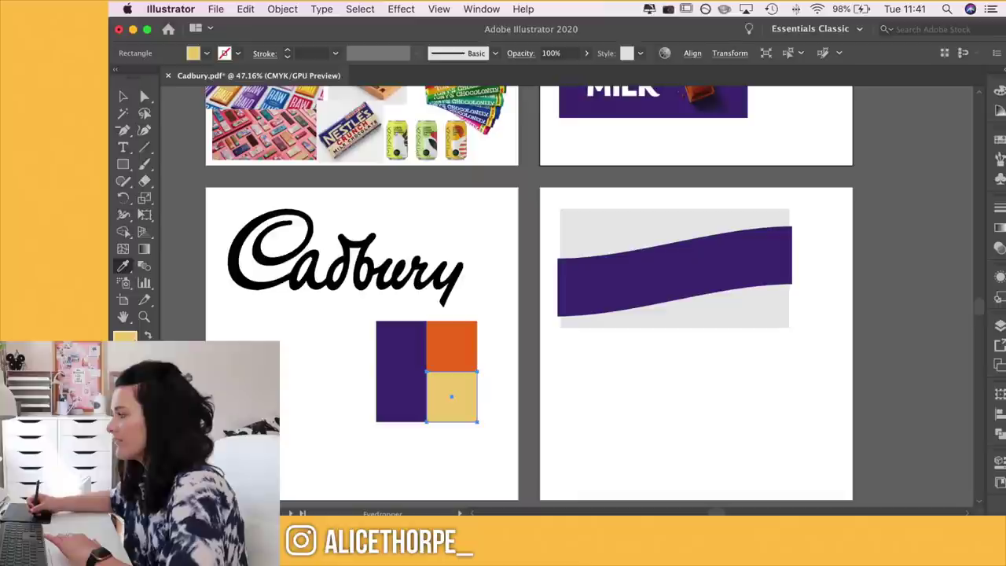
double_click(126, 337)
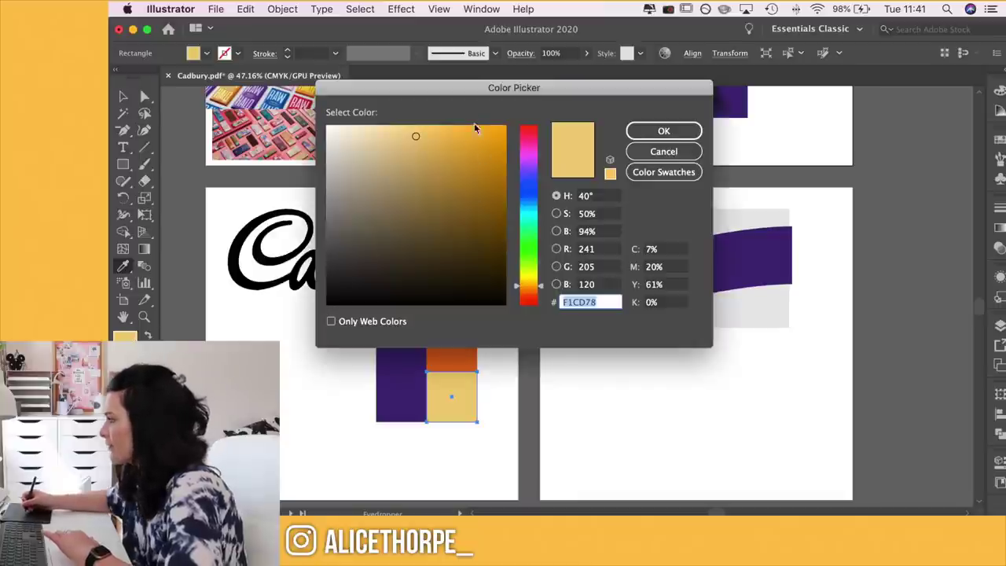
left_click_drag(416, 137, 422, 123)
key("Return")
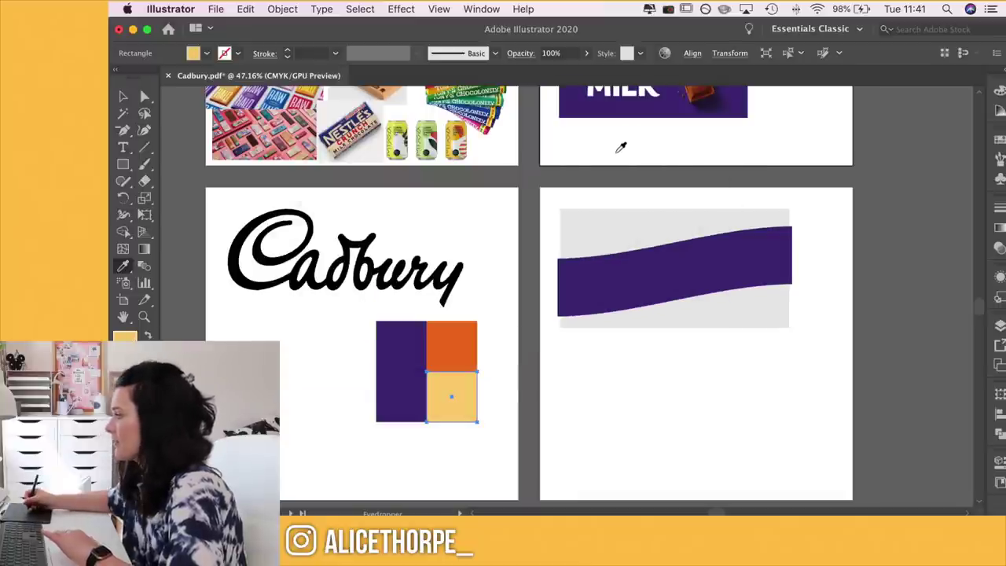
key("v")
- Fill the square below the purple swatch with pale cream FFF8E9, starting from white sampled from the Dairy Milk lettering
left_click(406, 408)
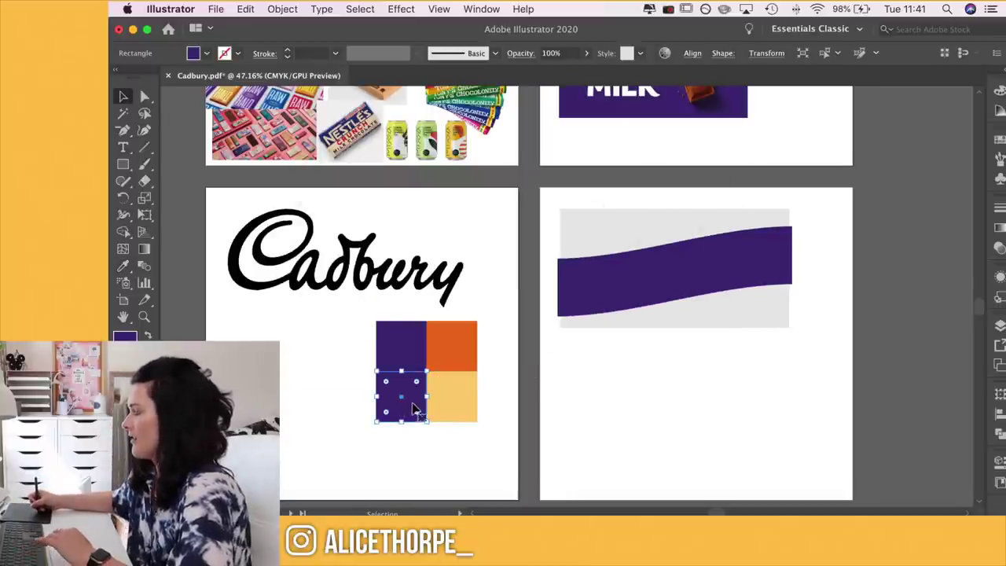
scroll(513, 291, "up", 3)
key("i")
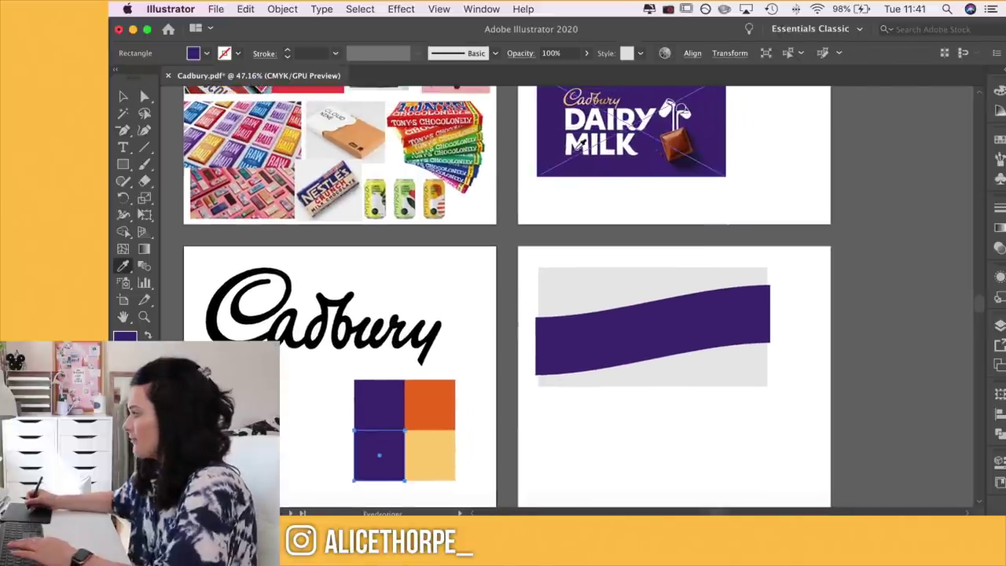
left_click(574, 144)
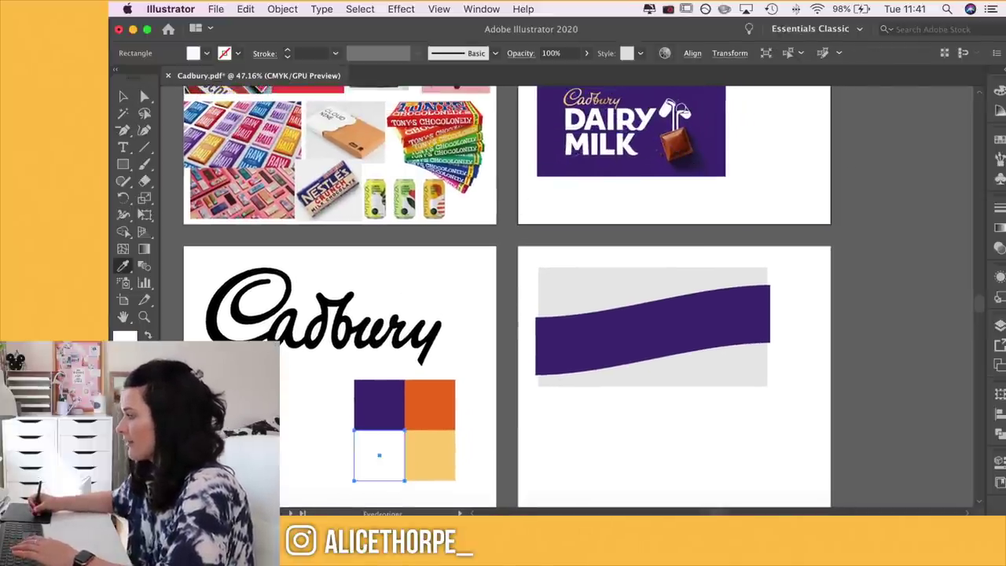
double_click(125, 337)
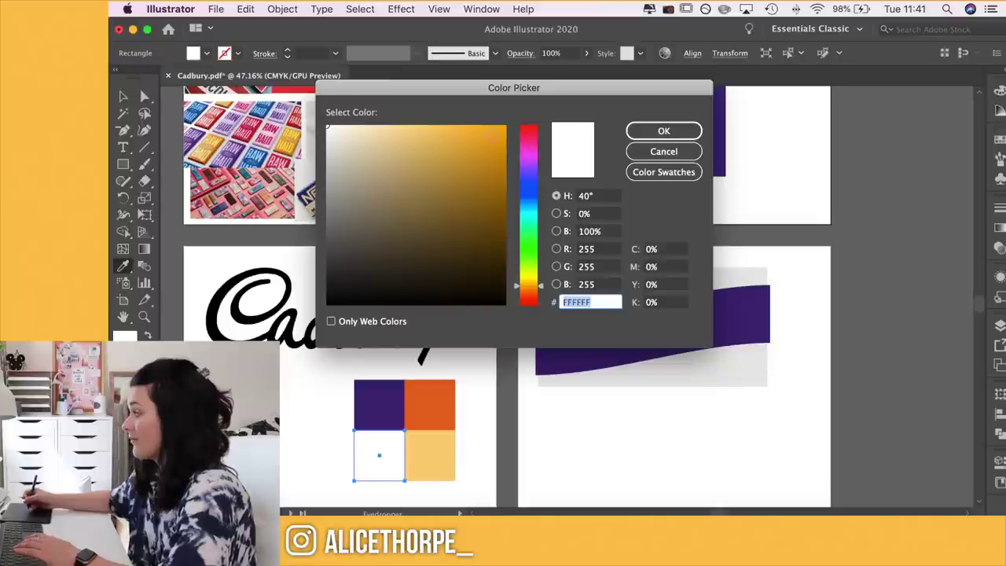
mouse_move(366, 139)
left_mouse_down()
mouse_move(332, 134)
mouse_move(338, 117)
mouse_move(349, 122)
left_mouse_up()
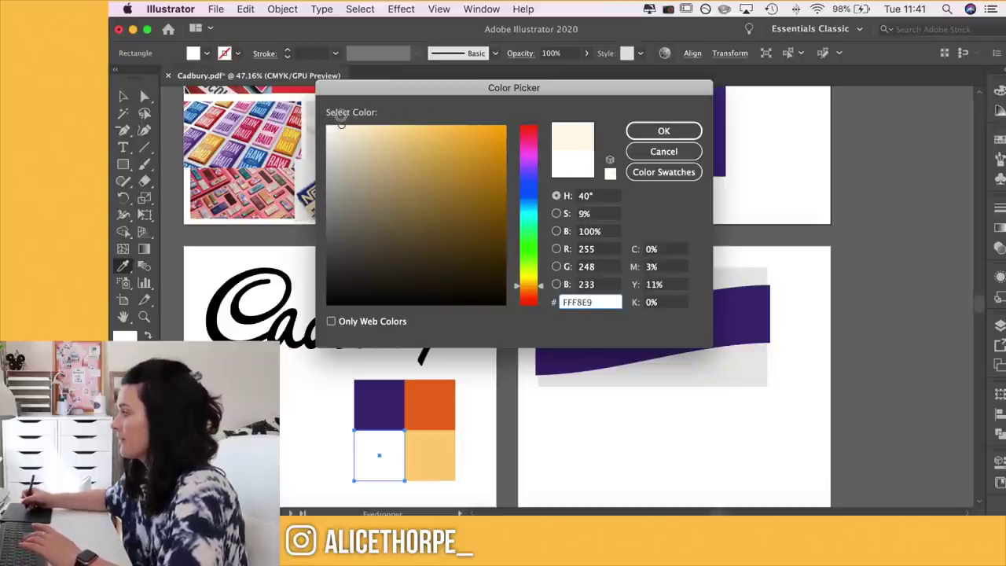
left_click(664, 130)
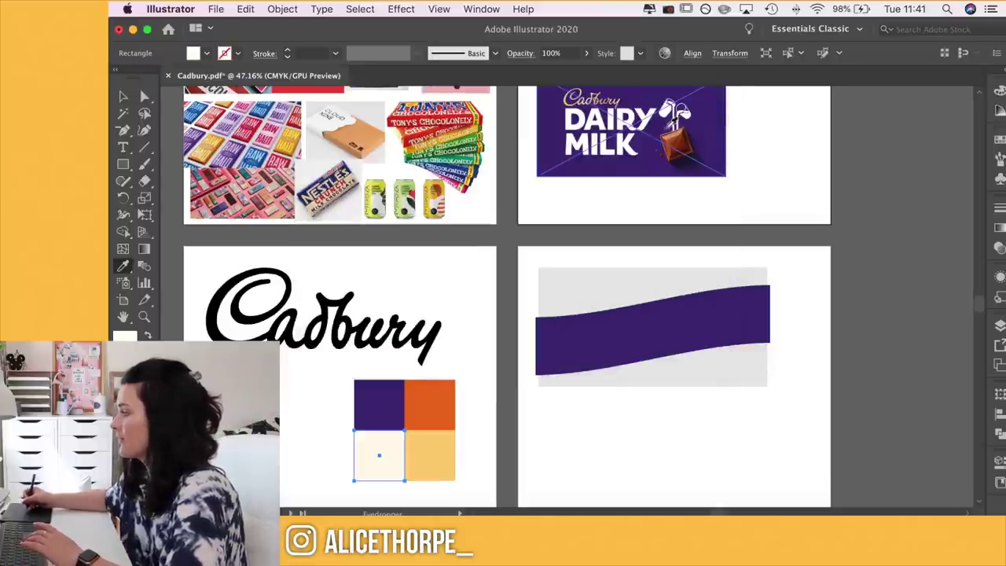
key("v")
left_click(508, 330)
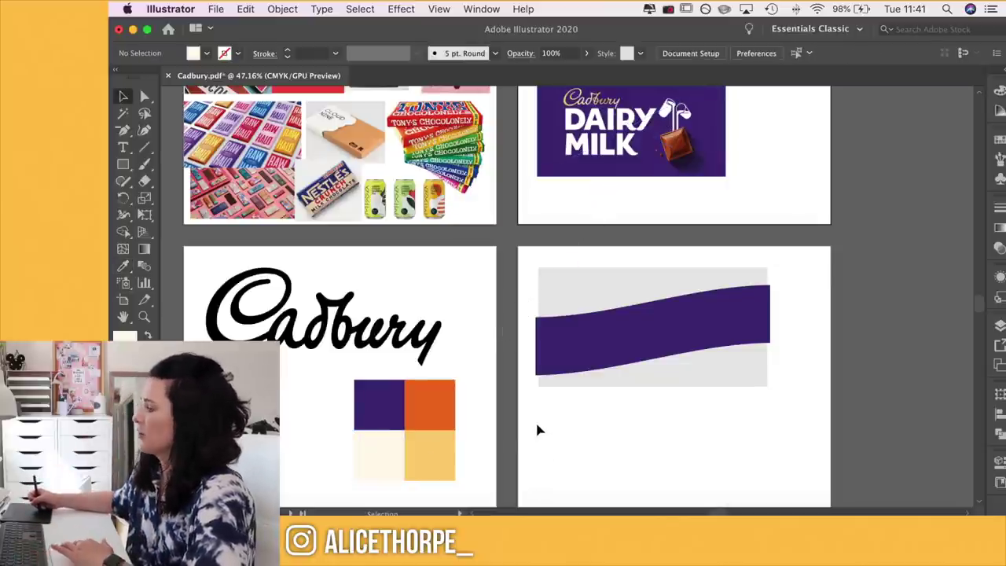
- Clip the curved purple band to the grey rectangle's edges and move both beside the artboard together with the four swatches
scroll(537, 425, "down", 5)
scroll(535, 411, "right", 3)
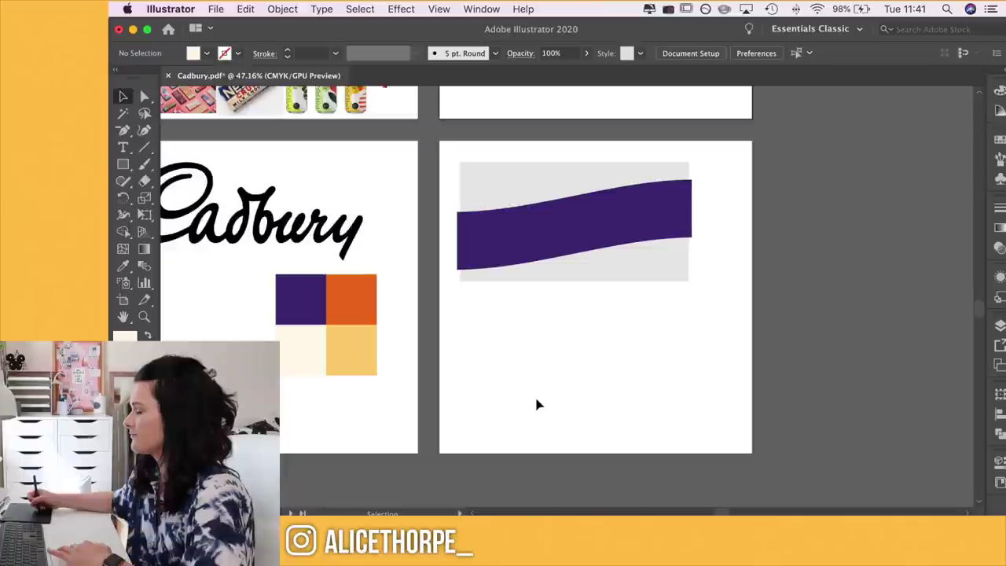
scroll(538, 354, "up", 3)
scroll(538, 305, "up", 1)
scroll(537, 305, "left", 2)
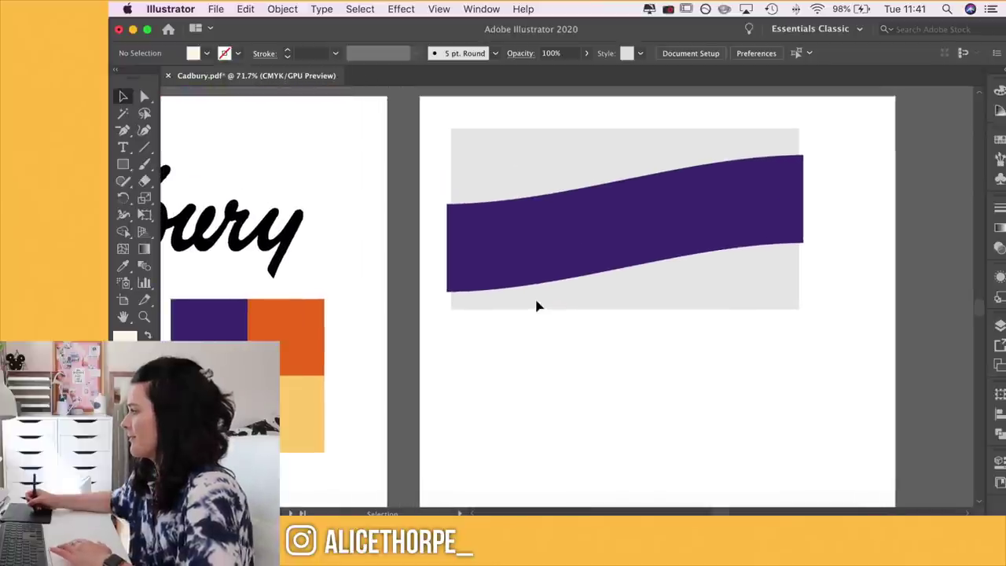
left_click(605, 230)
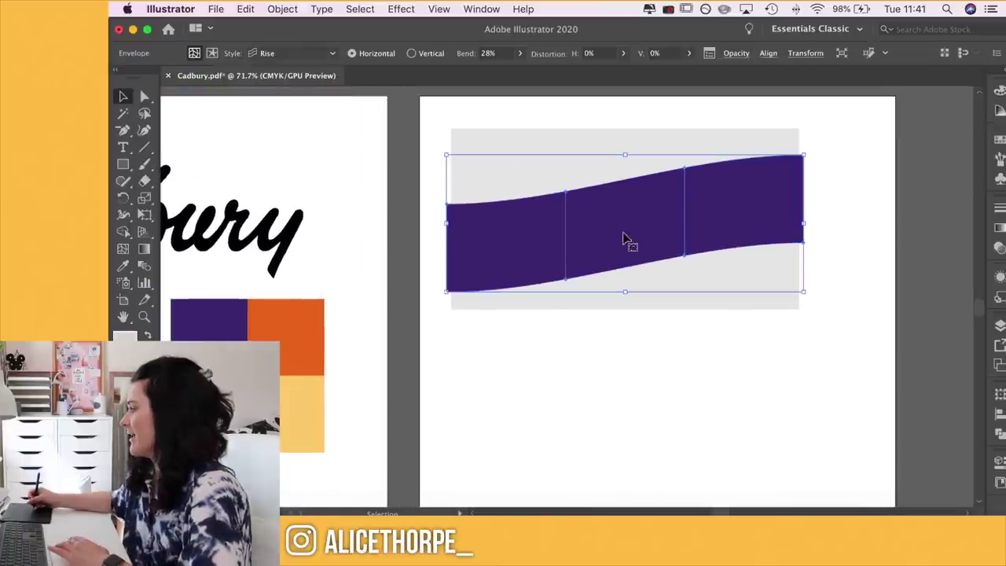
left_click(1000, 412)
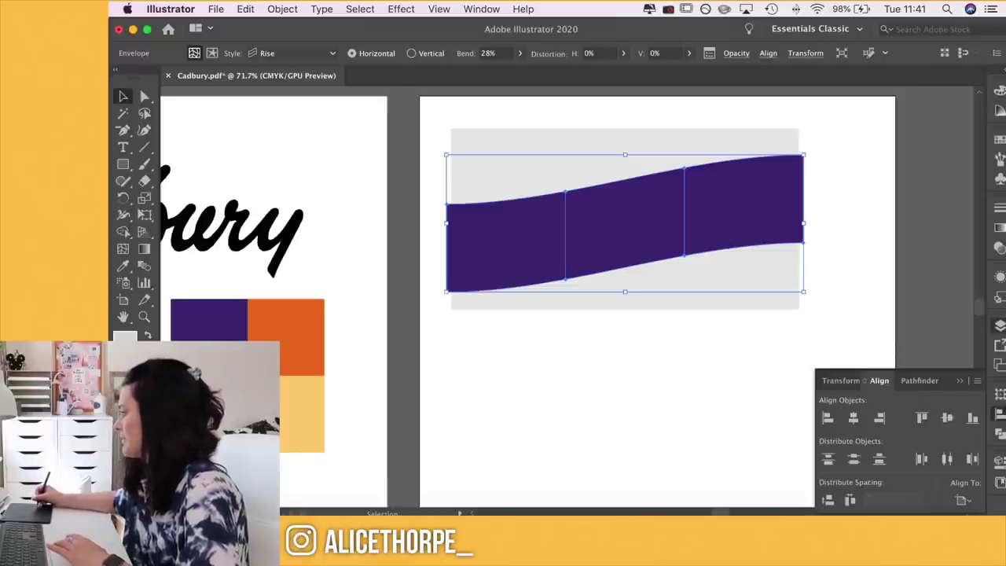
left_click(1001, 325)
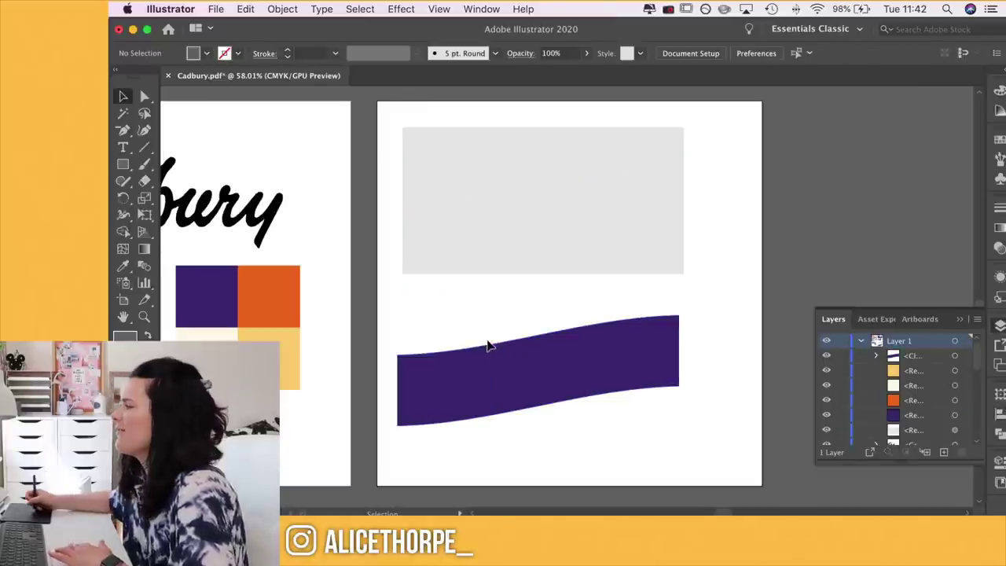
scroll(504, 209, "right", 5)
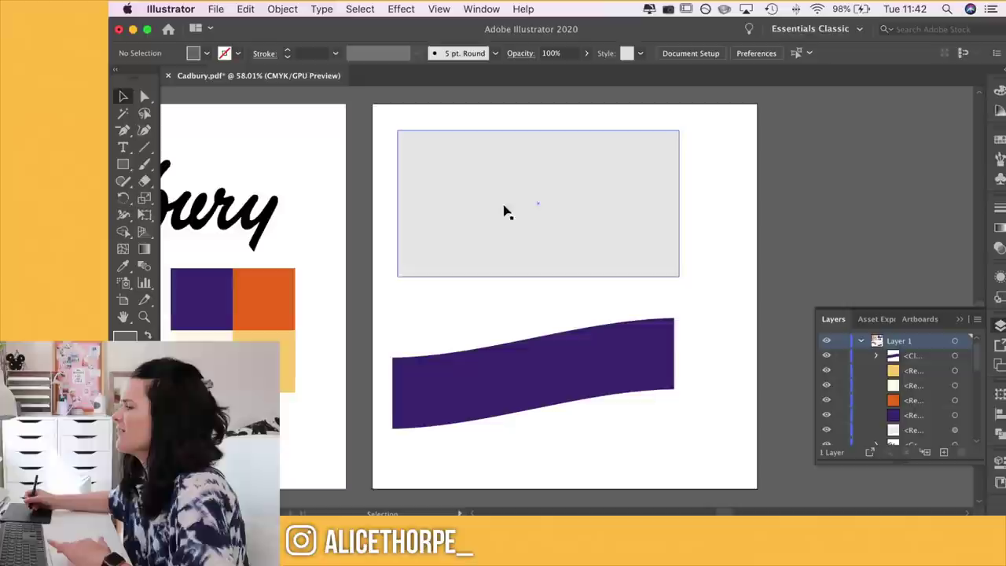
left_click_drag(339, 187, 727, 162)
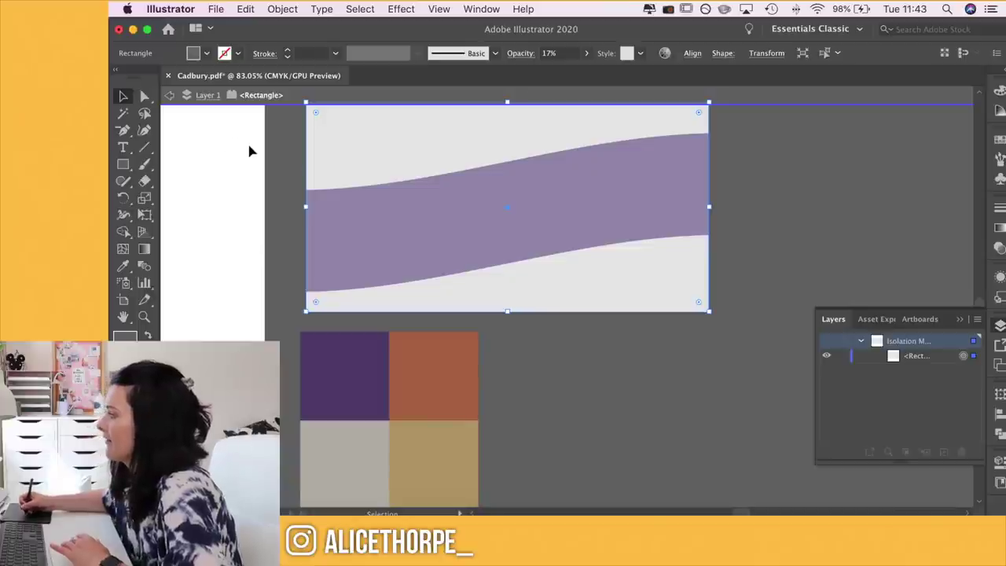
- Fill the grey rectangle behind the curved band with the orange sampled from the palette swatch
left_click(173, 95)
left_click(341, 141)
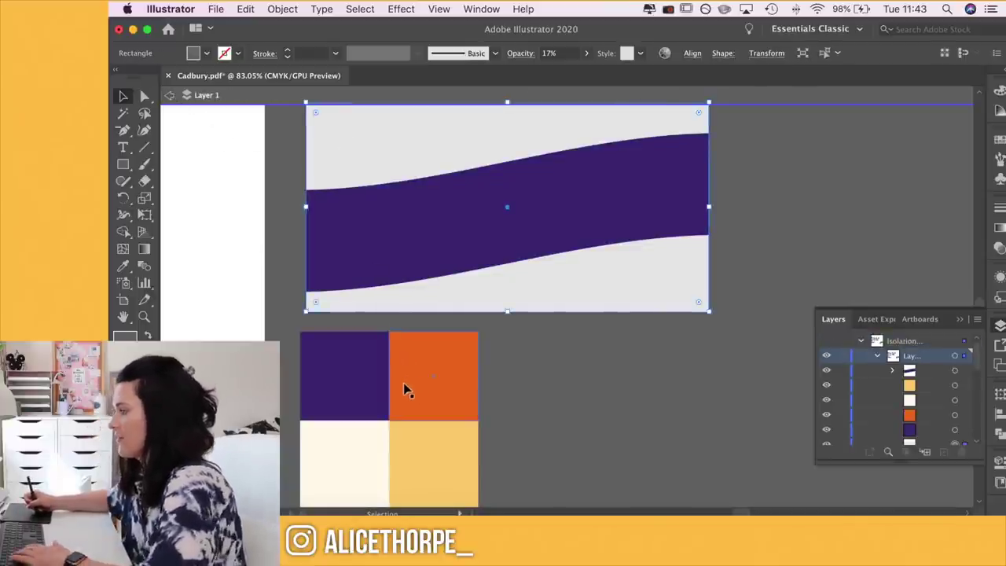
key("i")
left_click(401, 358)
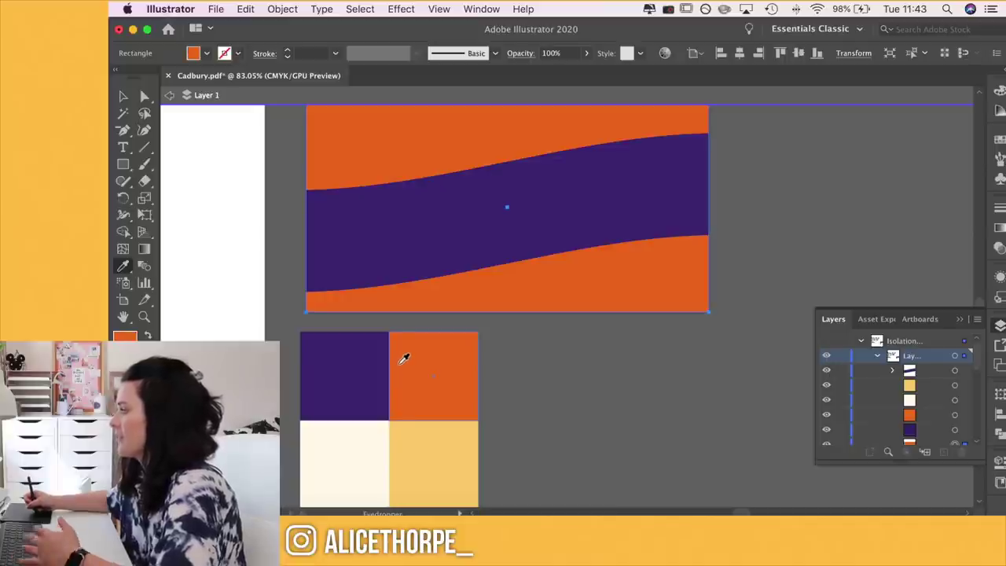
key("v")
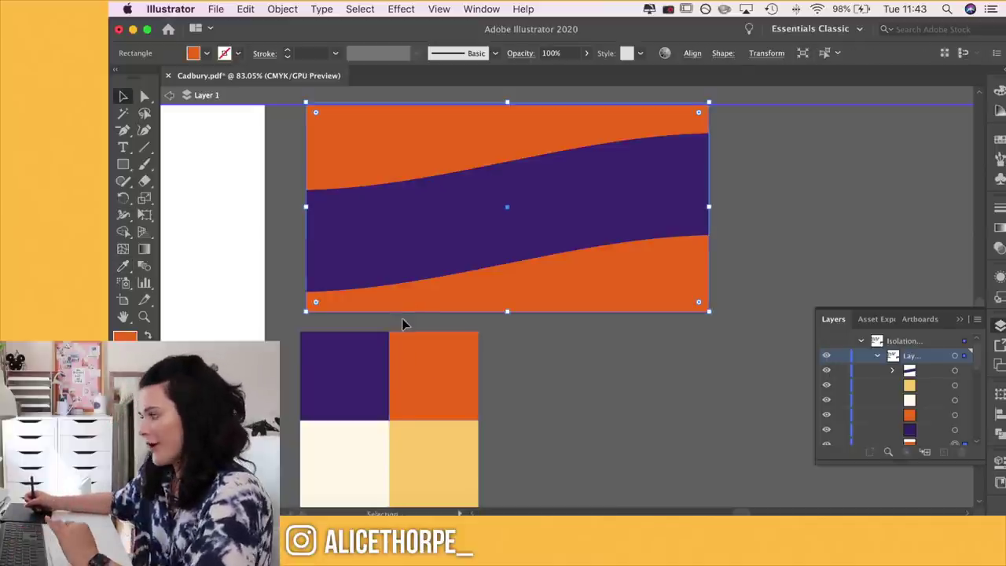
- Fill the rectangle behind the curved band with the purple sampled from the palette swatch
key("super+shift+a")
left_click(358, 170)
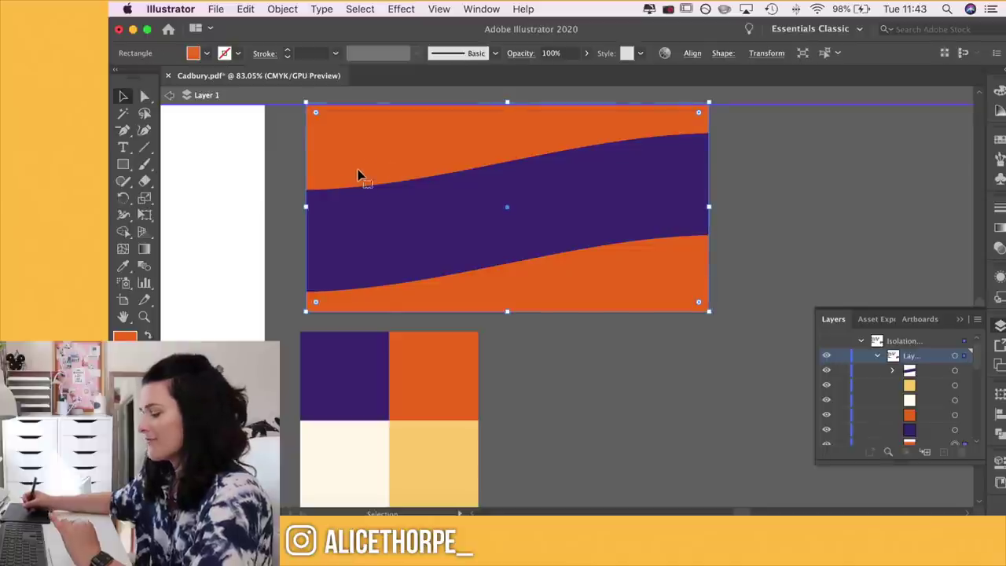
key("i")
left_click(346, 385)
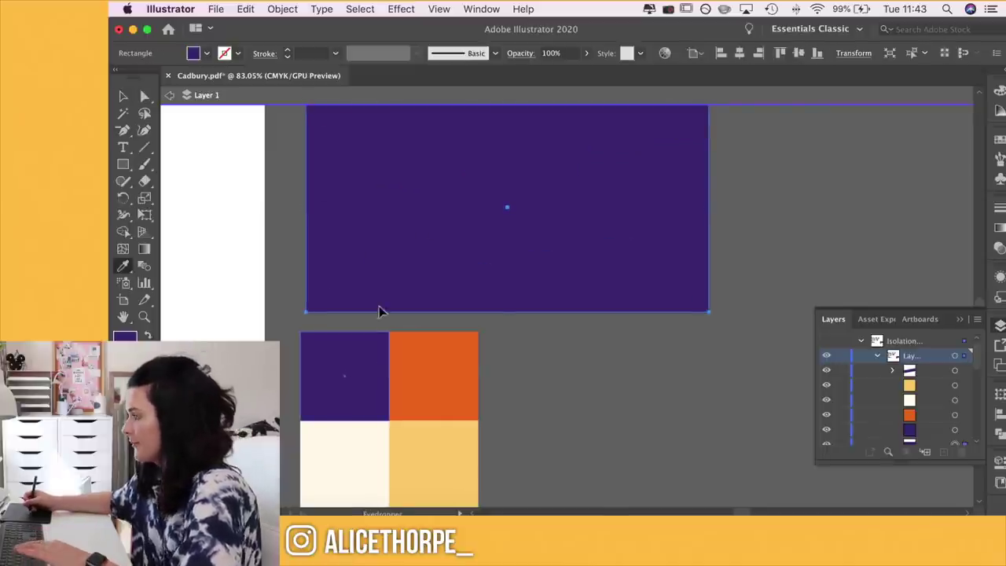
key("v")
- Recolour the curved band pale cream to match the palette swatch and release it from its clipping mask
left_click(269, 296)
left_click(337, 208)
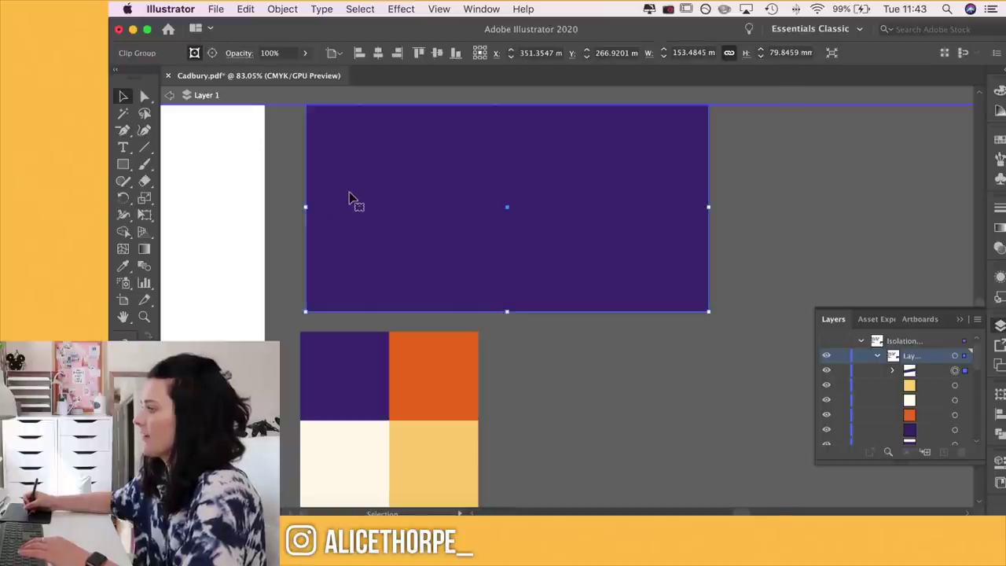
double_click(353, 238)
left_click(352, 238)
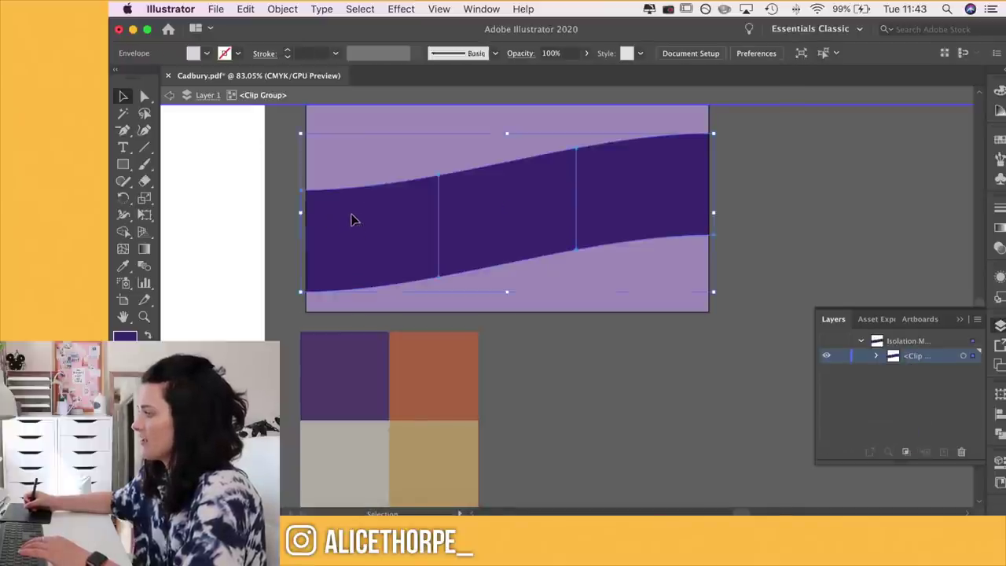
key("i")
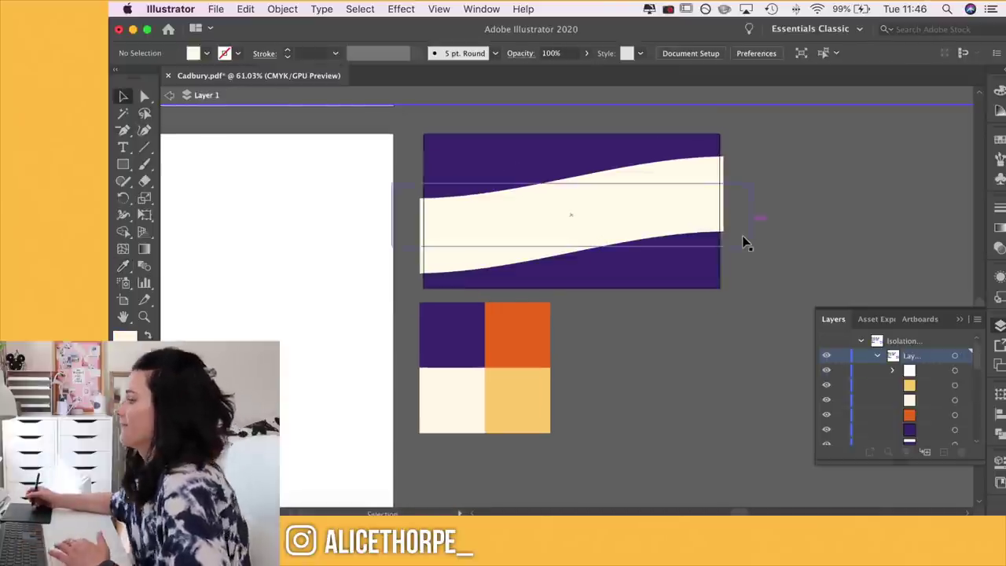
left_click(744, 240)
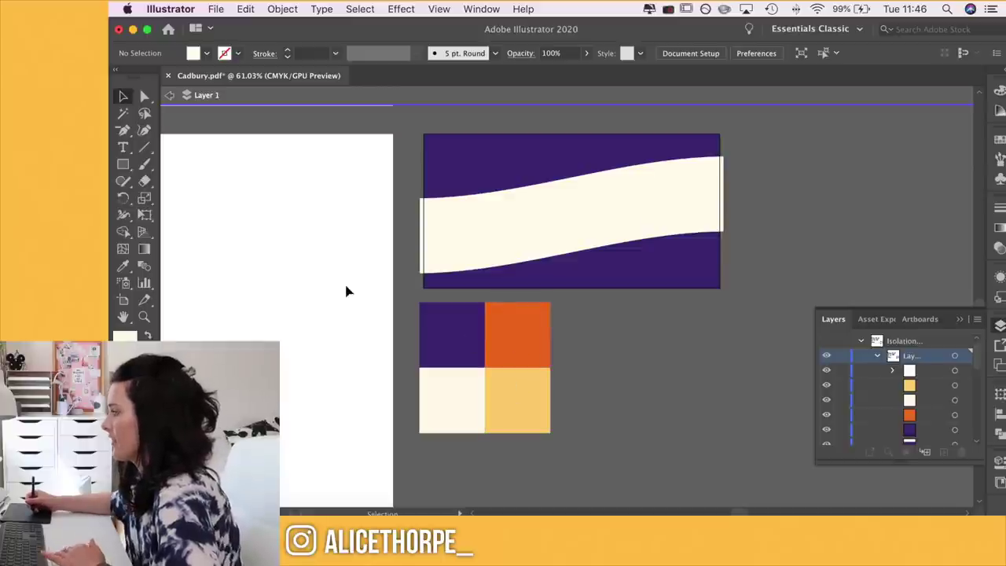
- Examine the historic Dairy Milk wrappers and the current pack reference, comparing their band shapes with the purple and cream layout
scroll(347, 295, "up", 10)
scroll(347, 295, "left", 3)
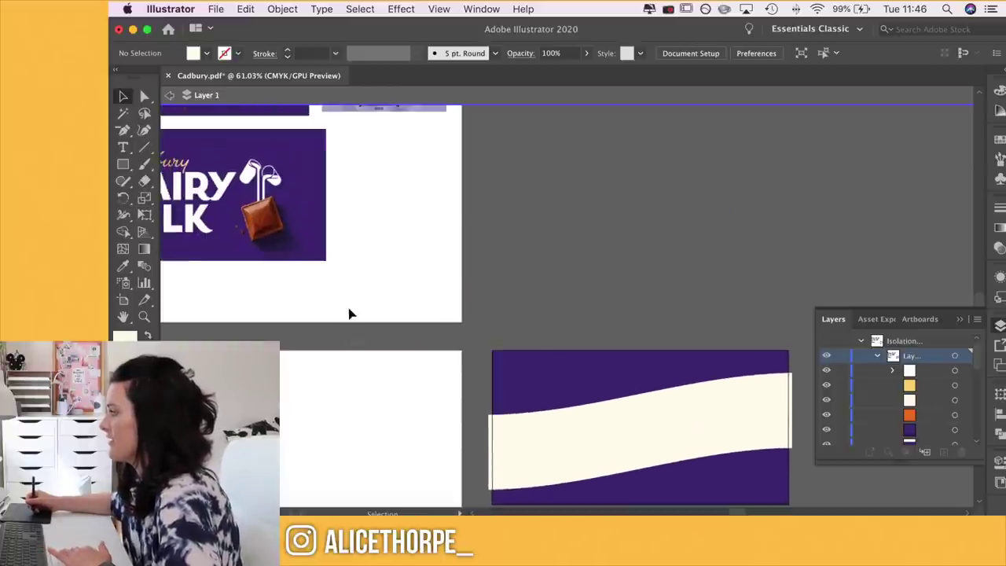
scroll(350, 314, "up", 5)
scroll(350, 313, "left", 2)
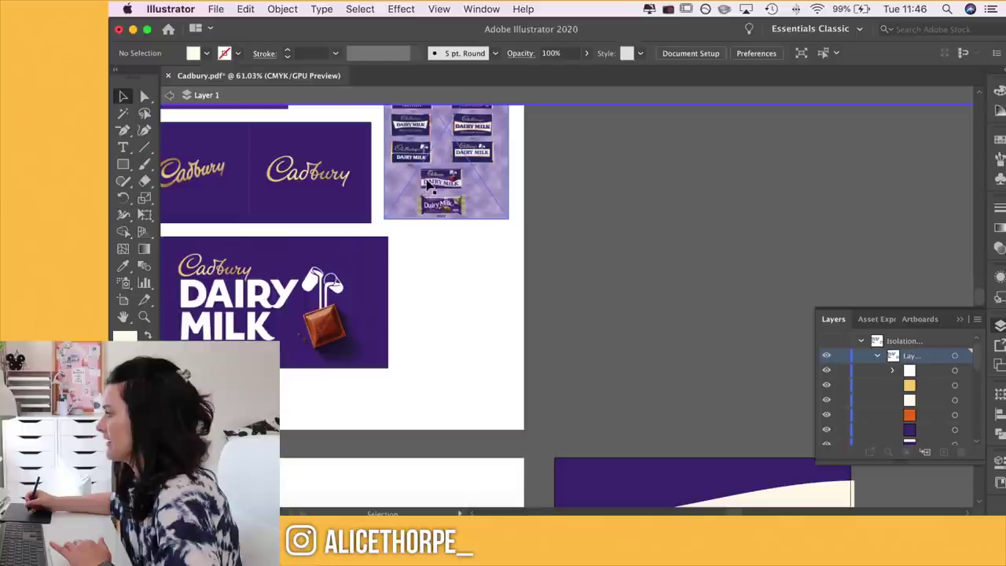
scroll(440, 185, "up", 9)
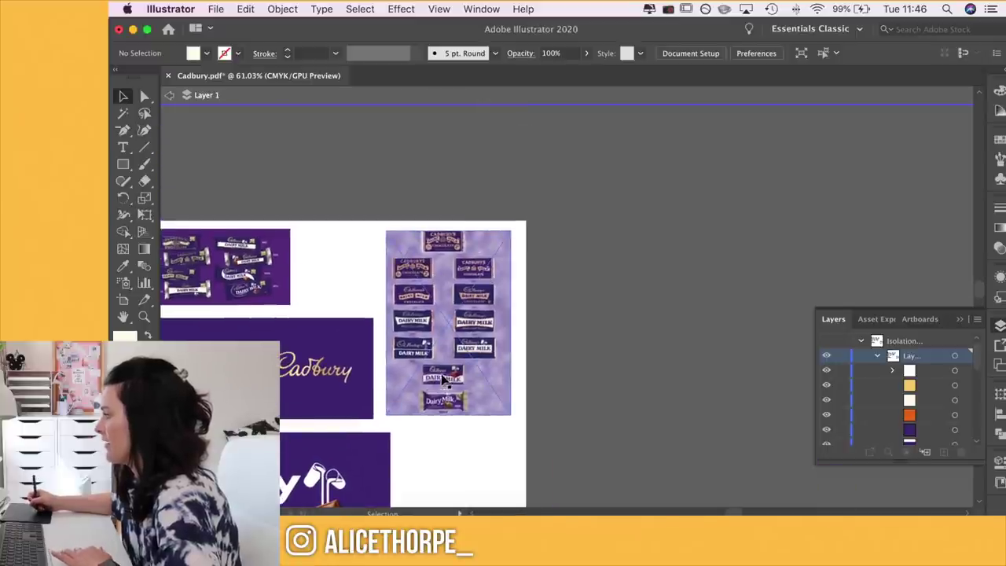
scroll(443, 377, "up", 6)
scroll(443, 379, "up", 1)
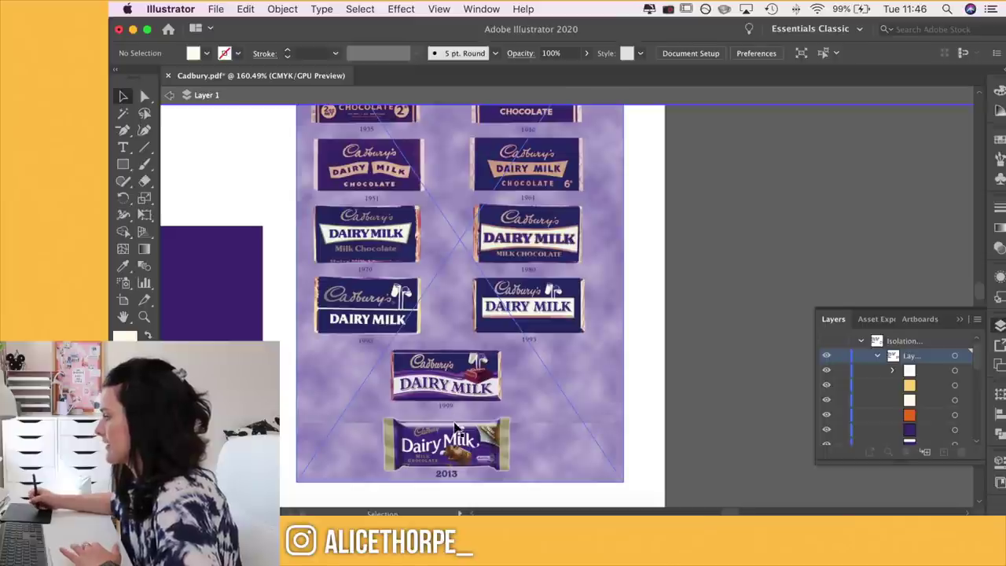
scroll(456, 426, "down", 5)
scroll(455, 426, "right", 1)
scroll(517, 340, "down", 5)
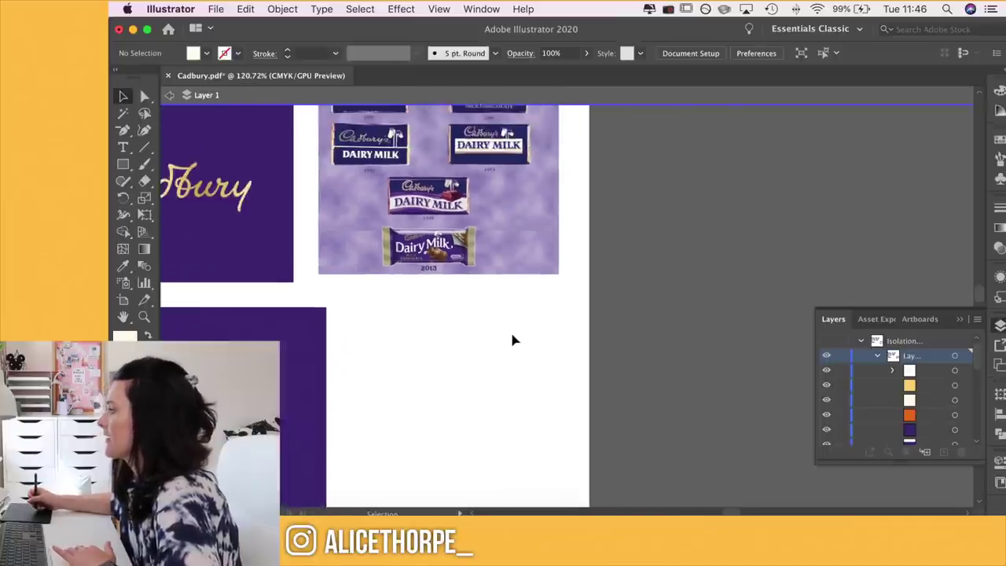
scroll(503, 354, "down", 2)
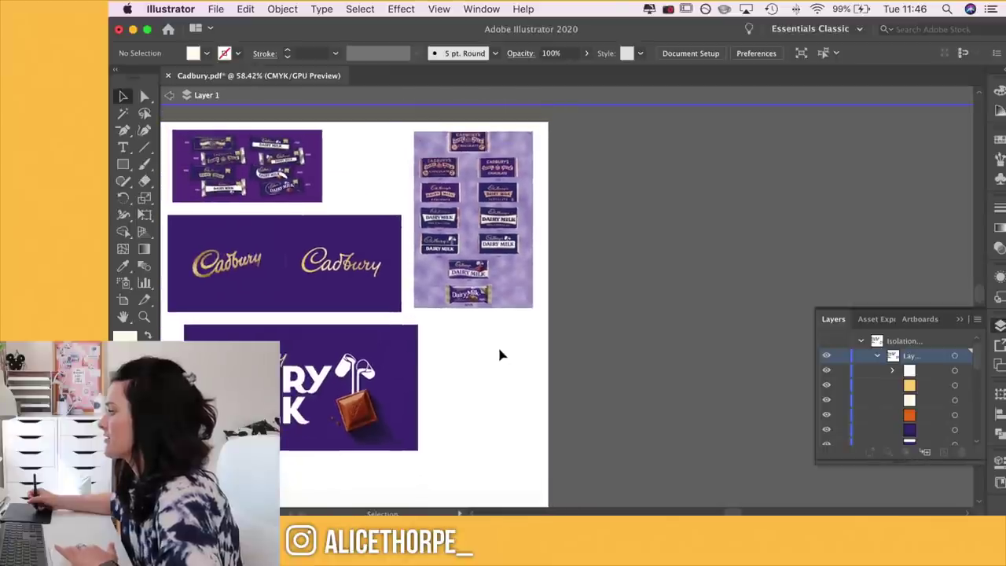
scroll(516, 346, "down", 3)
scroll(290, 337, "down", 1)
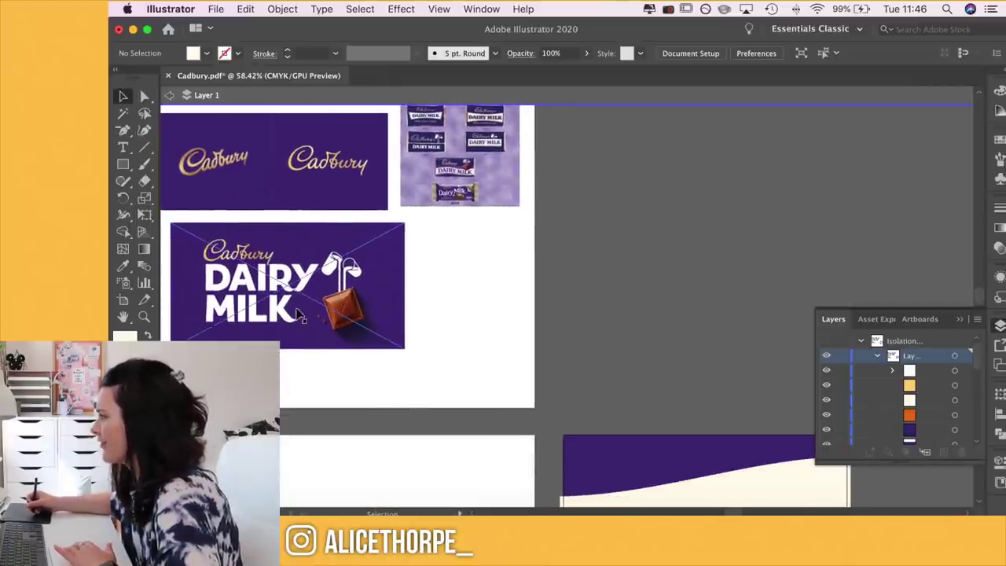
scroll(483, 353, "down", 5)
scroll(477, 351, "right", 4)
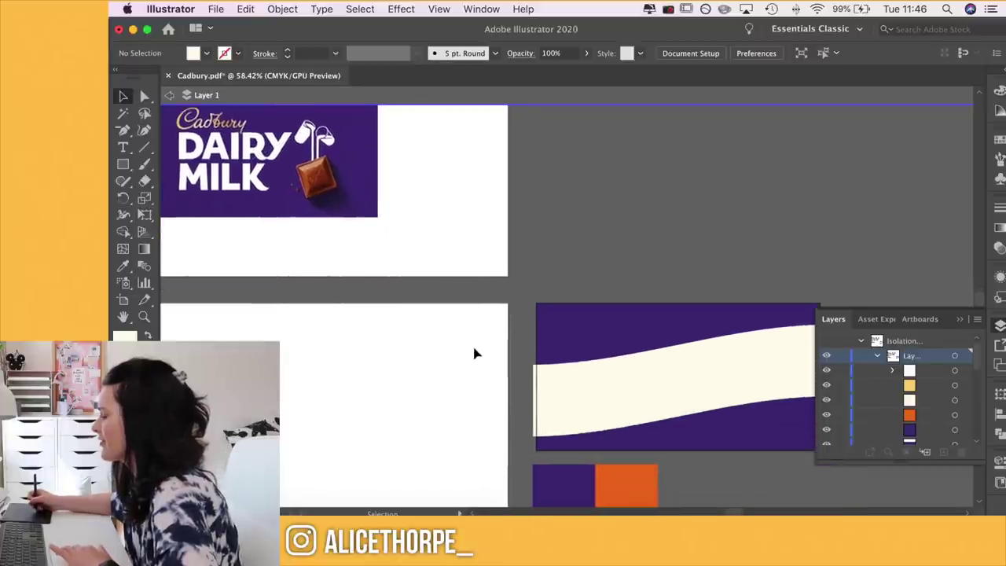
scroll(555, 307, "up", 3)
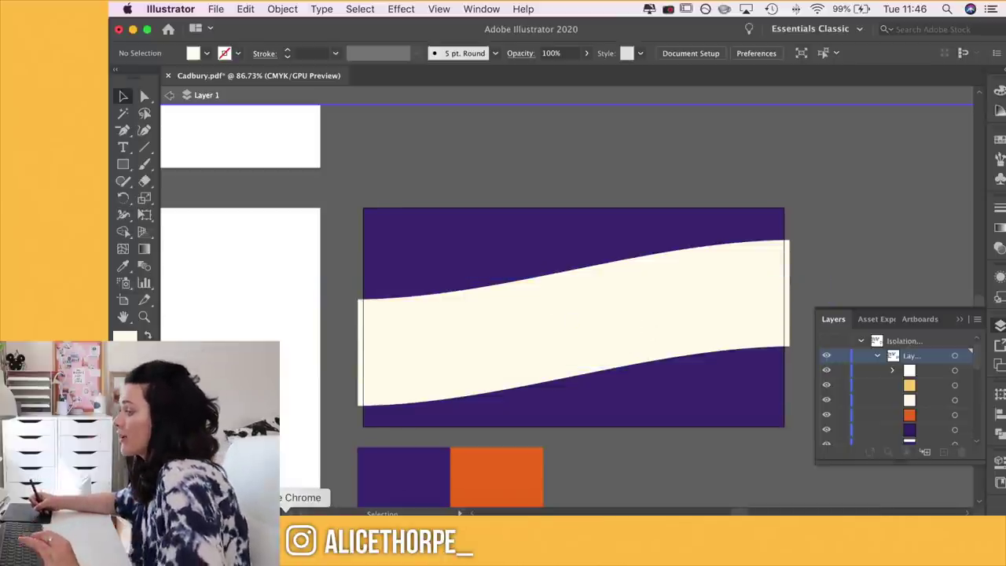
- Switch to Chrome, view the Freepik paper chocolate wrapping mockup and open a new browser tab
left_click(290, 539)
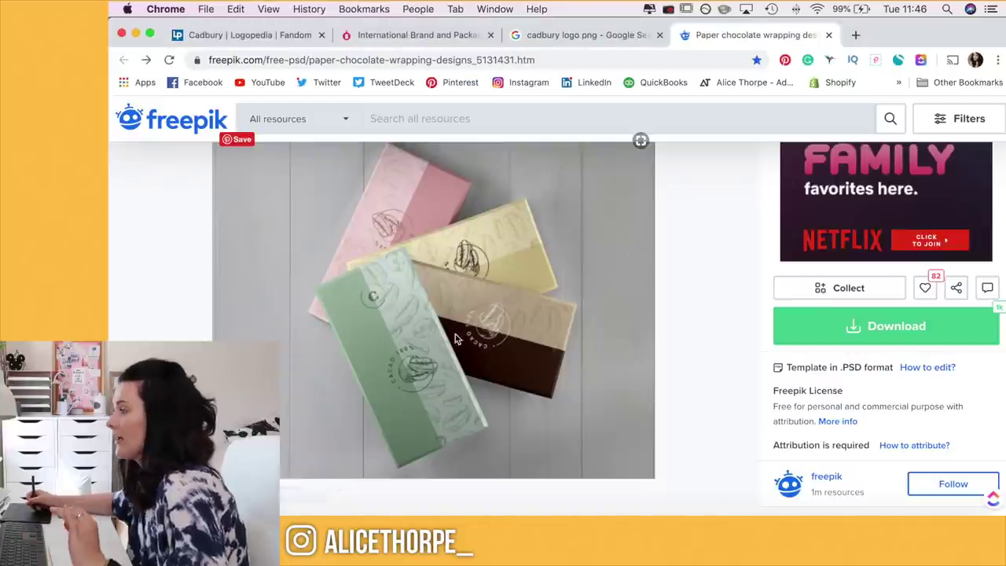
left_click(853, 38)
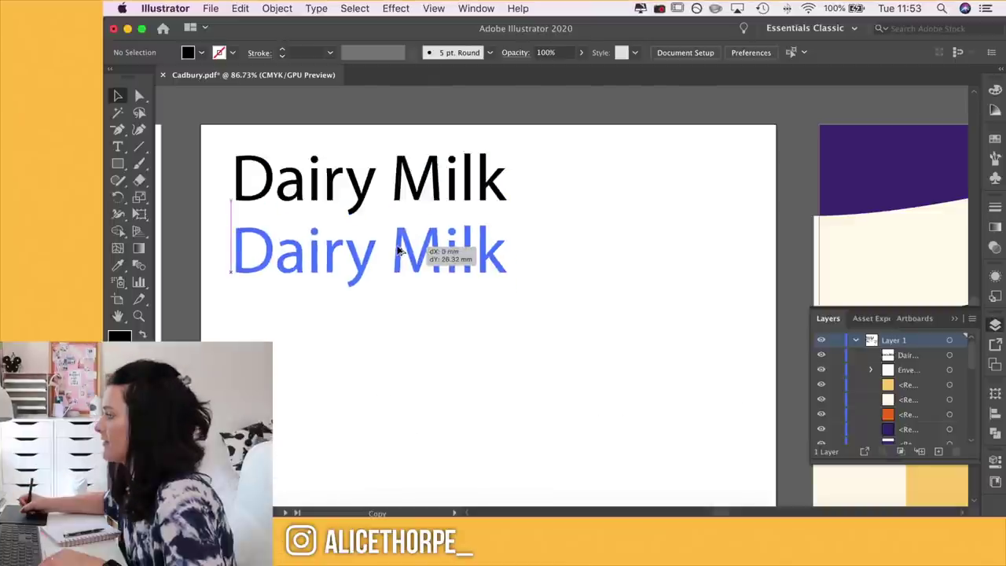
- Duplicate the "Dairy Milk" text down the artboard to make a stack of five lines for font trials
left_click_drag(428, 252, 430, 317)
left_click_drag(429, 317, 446, 457)
- Search the available fonts for "arpona" for the top "Dairy Milk" line
left_click(452, 184)
key("super+t")
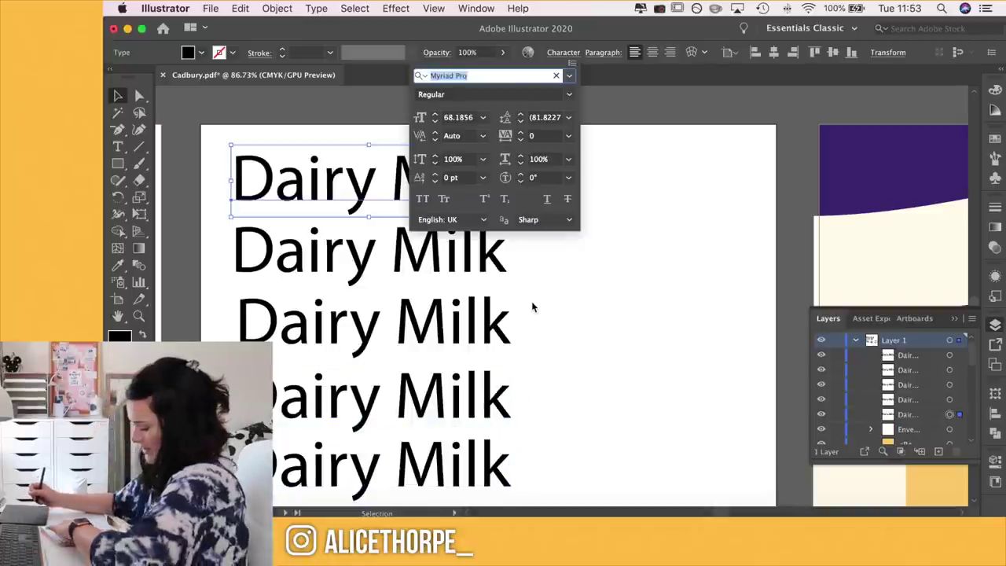
type("arpona")
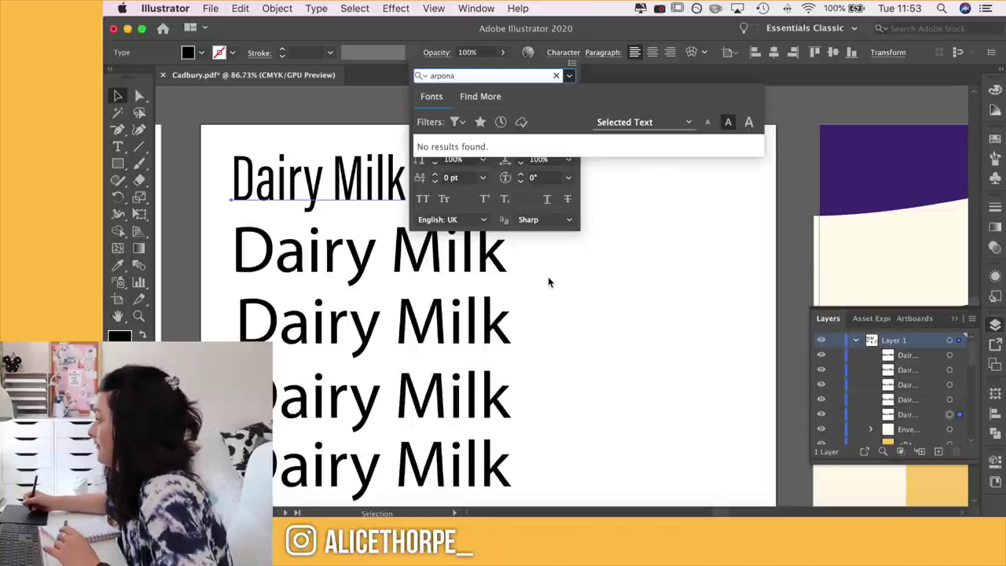
left_click(320, 538)
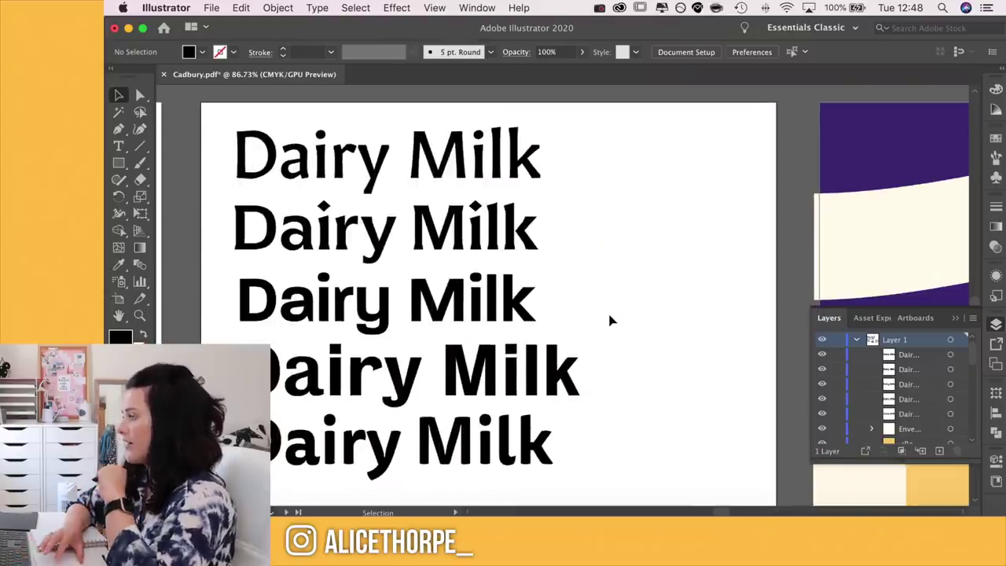
- Delete the fourth "Dairy Milk" font sample and move the fifth one up into its place
left_click(564, 369)
key("BackSpace")
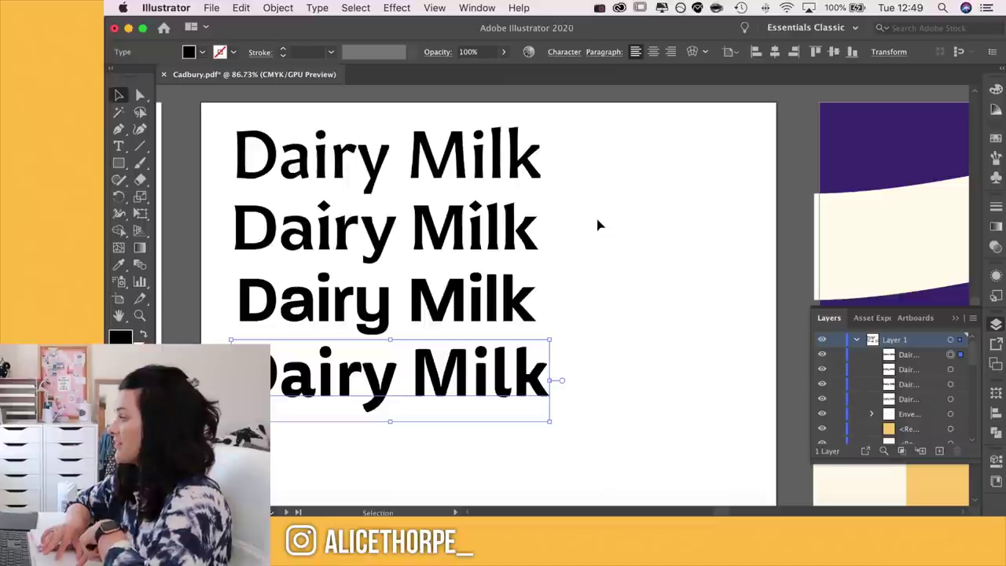
- Compare the top two "Dairy Milk" font samples with the two bolder samples below them
left_click_drag(597, 214, 365, 179)
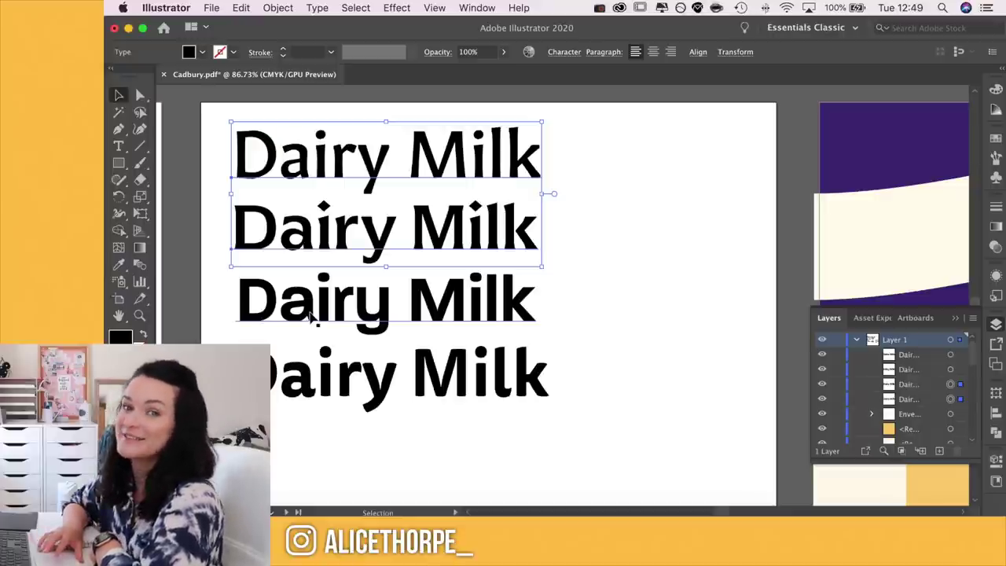
left_click(476, 400)
left_click(456, 401)
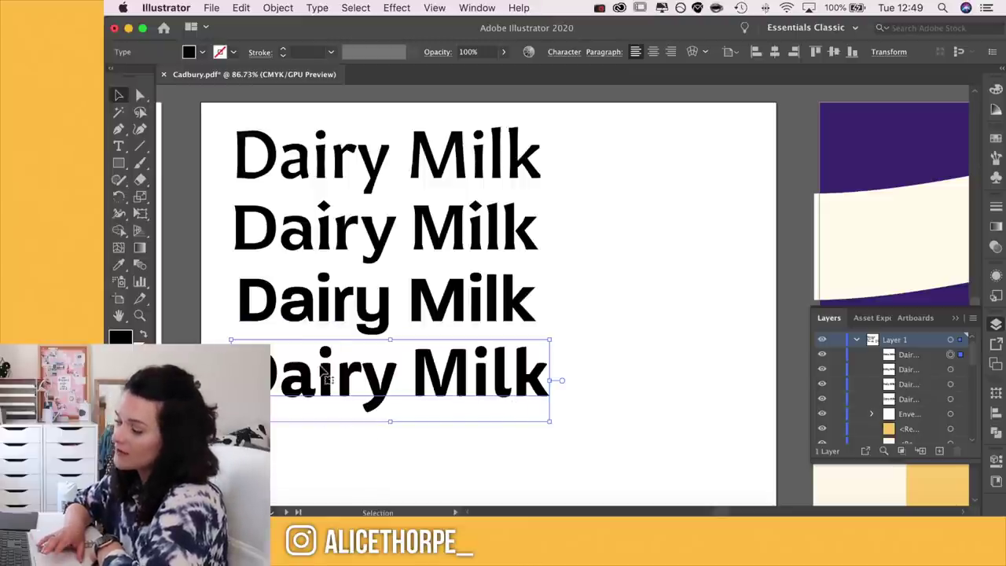
left_click(348, 443)
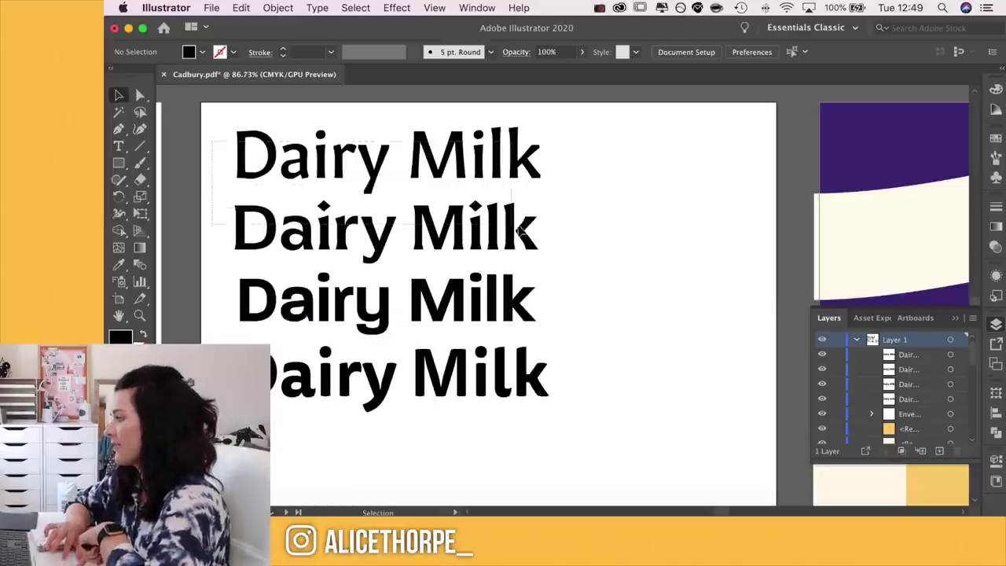
left_click_drag(561, 247, 562, 248)
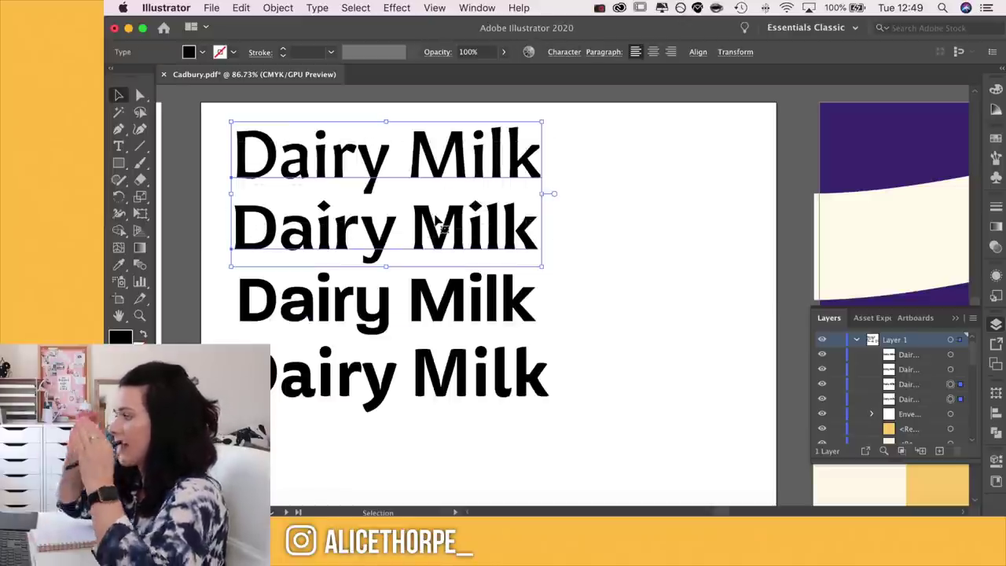
- Delete the top two "Dairy Milk" font samples and compare the two bolder ones that remain
key("Delete")
scroll(529, 337, "down", 2)
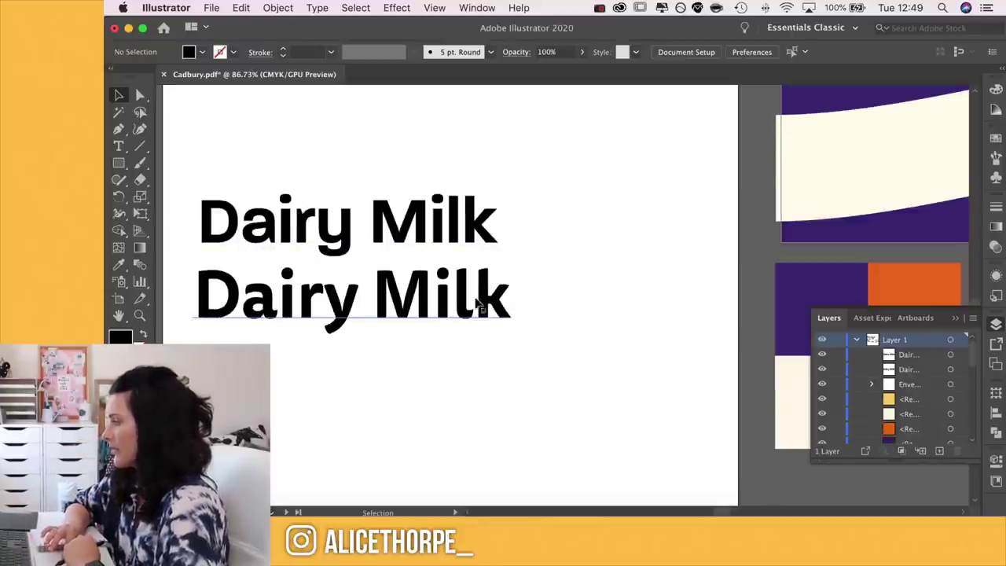
scroll(270, 243, "up", 5)
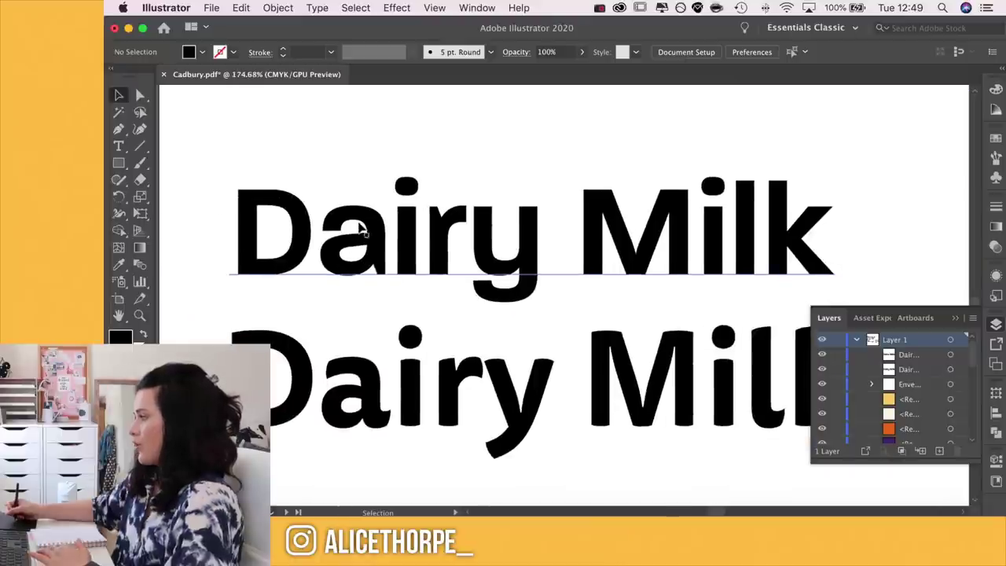
scroll(376, 248, "down", 6)
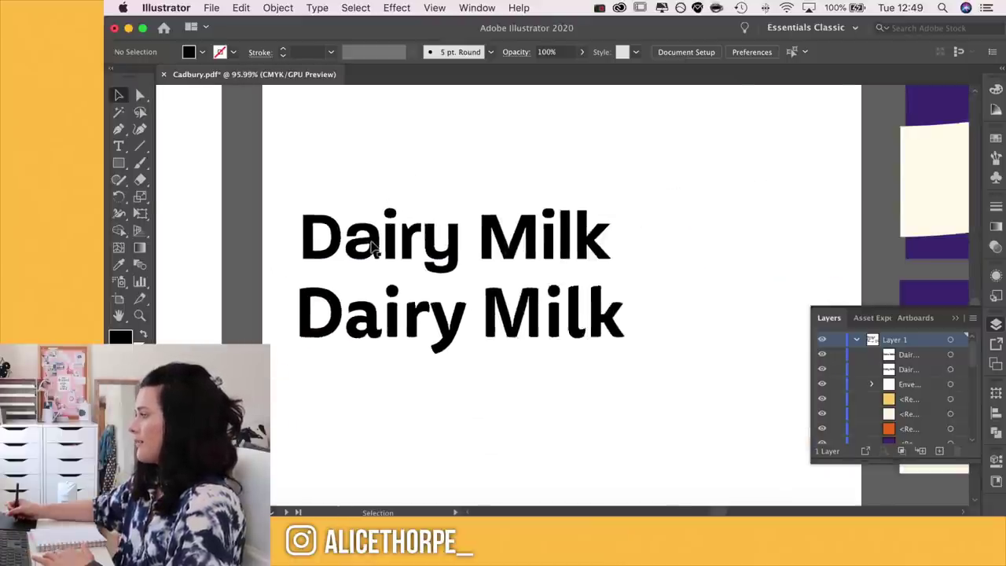
scroll(377, 249, "down", 1)
- Move the upper "Dairy Milk" sample onto the purple pack and place a copy back on the font-trial artboard
left_click_drag(401, 246, 795, 158)
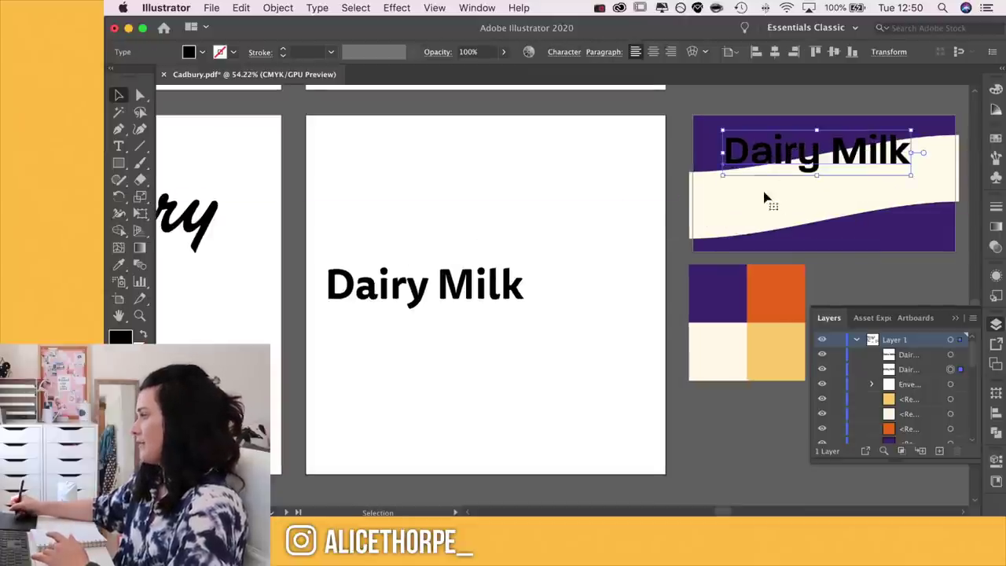
scroll(757, 239, "right", 5)
scroll(756, 240, "up", 1)
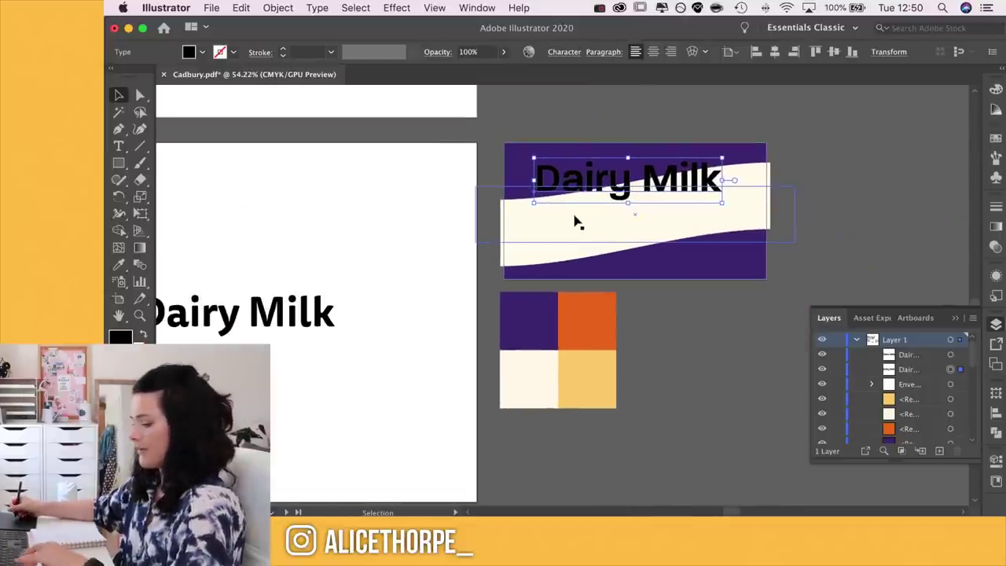
left_click_drag(595, 183, 259, 212)
left_click(691, 346)
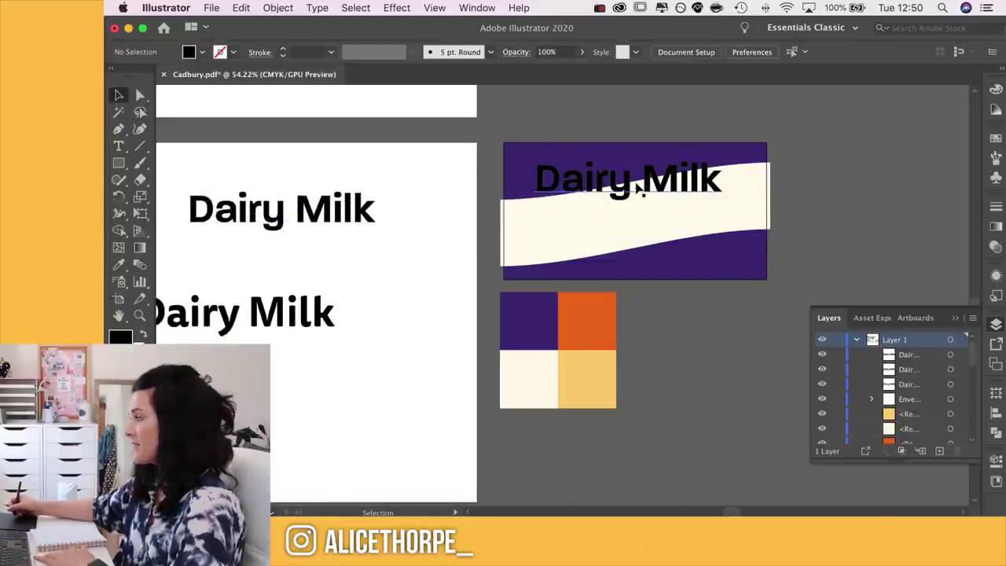
- Centre "Dairy Milk" on the curved band and recolour the band with the palette's yellow
scroll(636, 195, "up", 5)
left_click(636, 196)
left_click(936, 165)
left_click(831, 162)
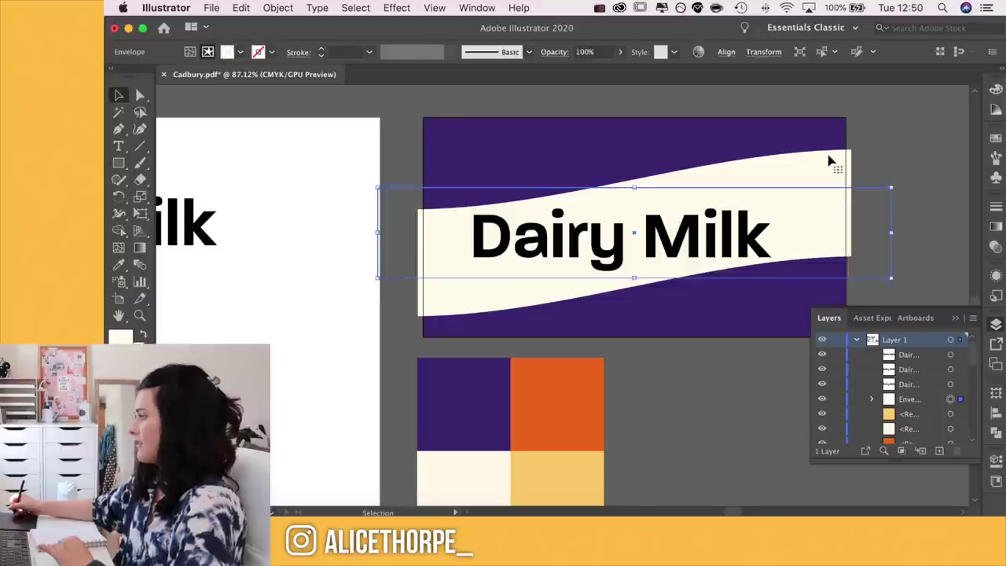
left_click(551, 488)
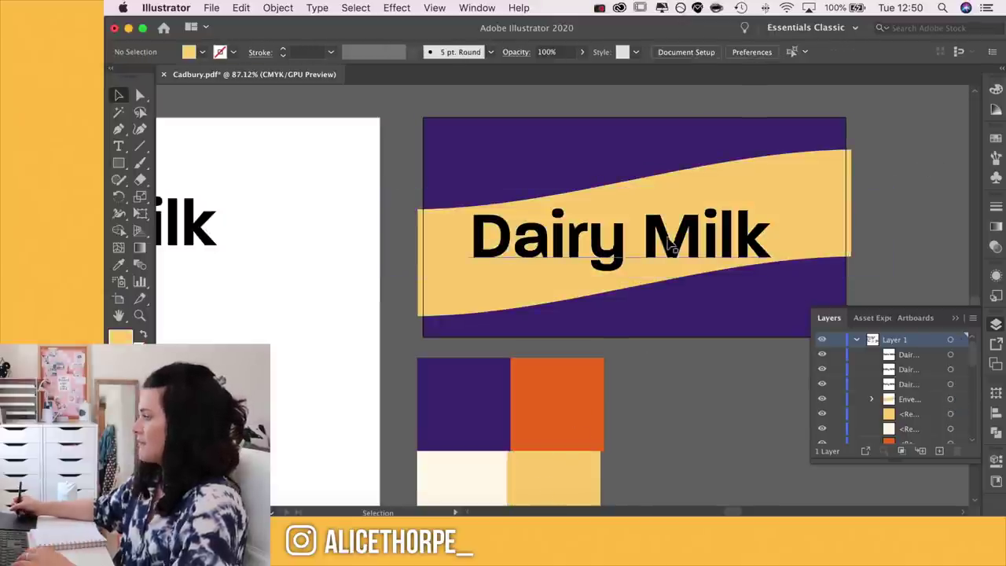
- Recolour the "Dairy Milk" text on the pack with the palette's cream
left_click(660, 239)
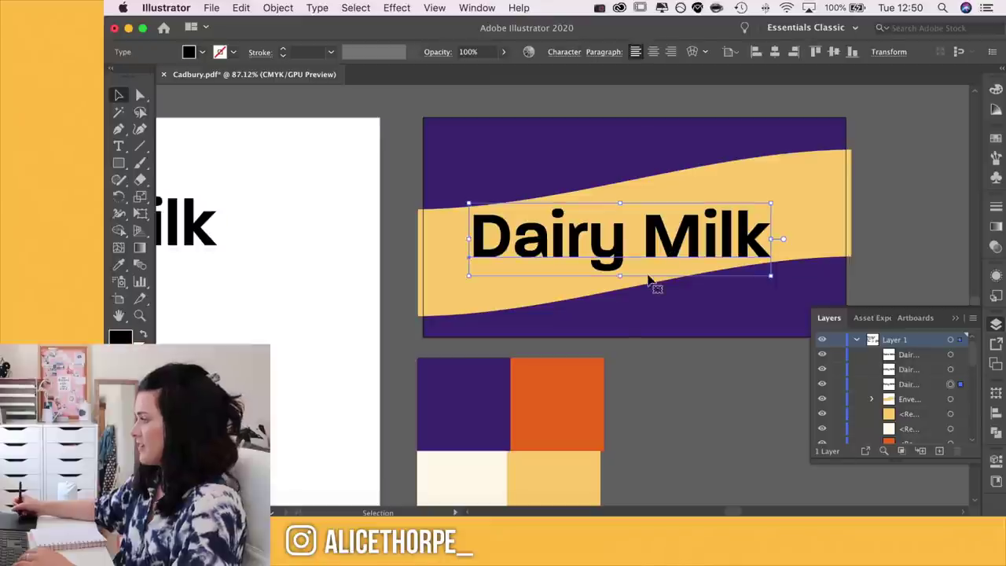
key("i")
left_click(479, 472)
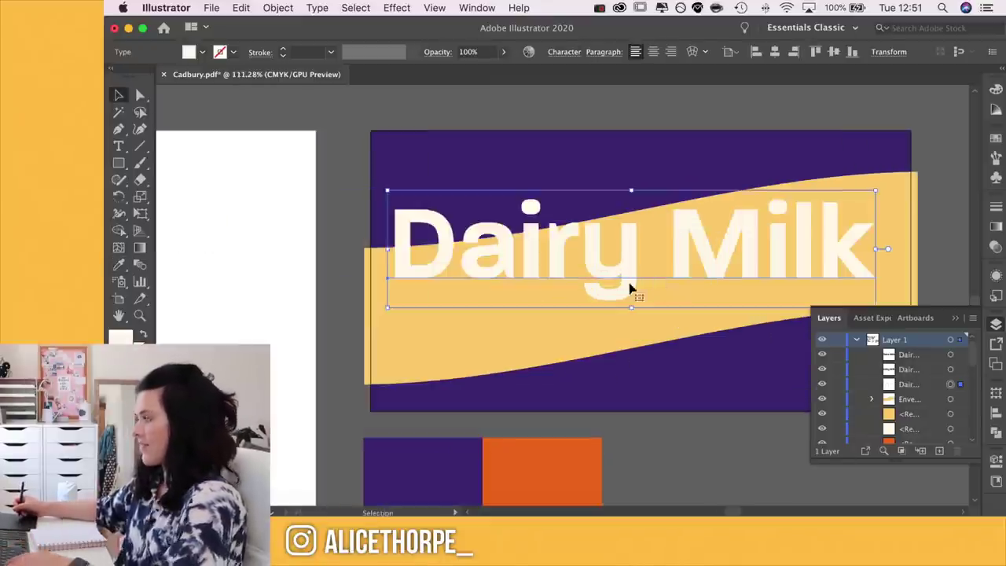
- Split the pack text into separate "Dairy" and "Milk" text objects and stack them on the pack's left half
key("t")
left_click_drag(643, 244, 347, 322)
key("super+x")
key("Delete")
left_click_drag(411, 267, 705, 272)
left_click_drag(705, 272, 463, 236)
double_click(436, 317)
key("super+v")
type("v")
key("BackSpace")
key("Escape")
left_click_drag(705, 261, 490, 319)
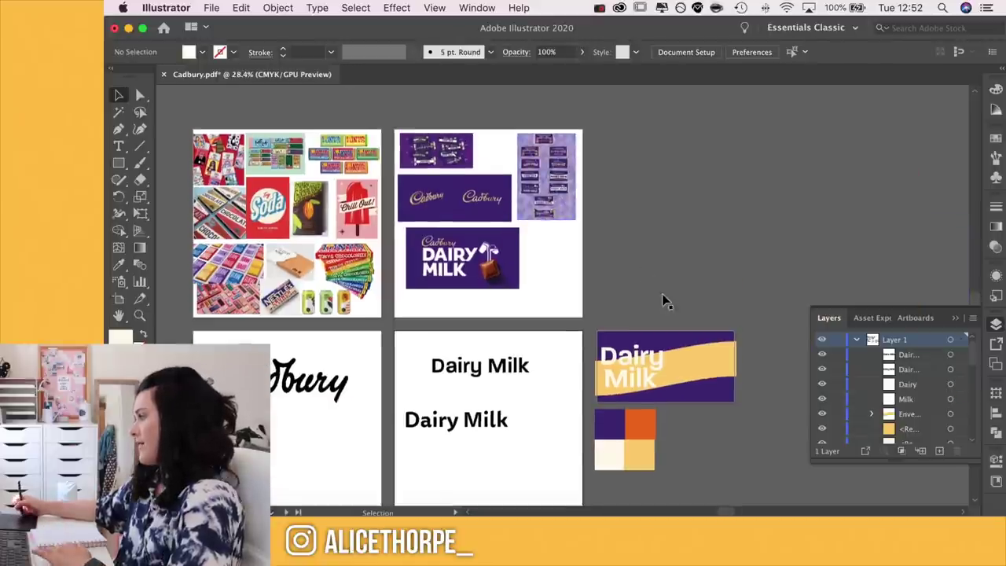
- Change the yellow palette swatch to light brown and recolour the orange swatch with the band's yellow
scroll(663, 299, "up", 3)
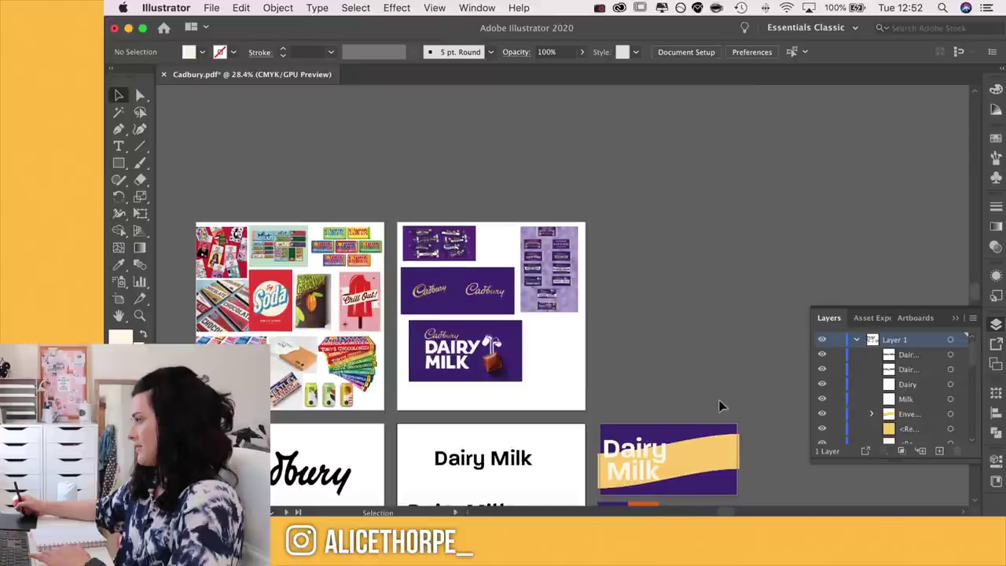
scroll(539, 324, "up", 5)
scroll(539, 324, "up", 2)
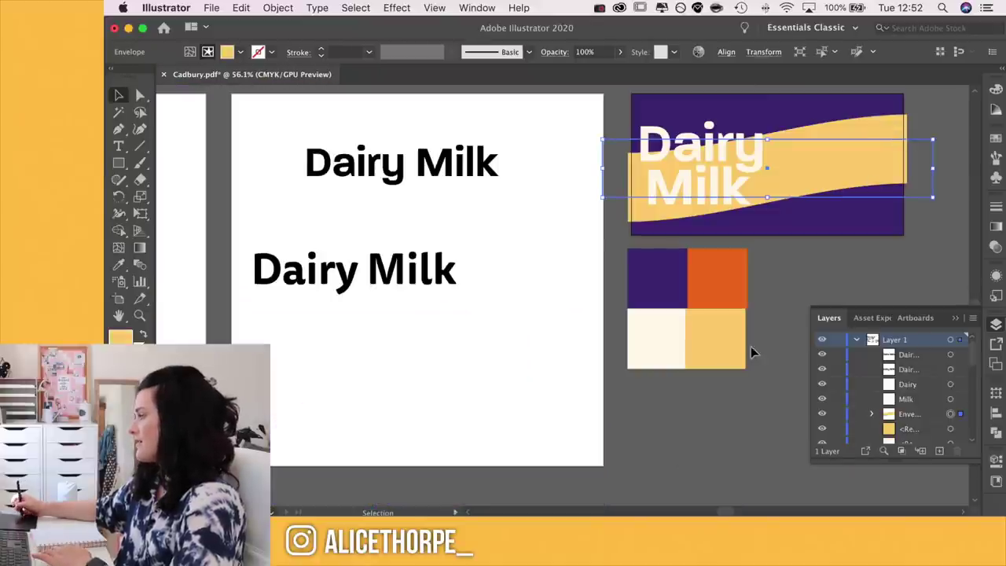
double_click(714, 341)
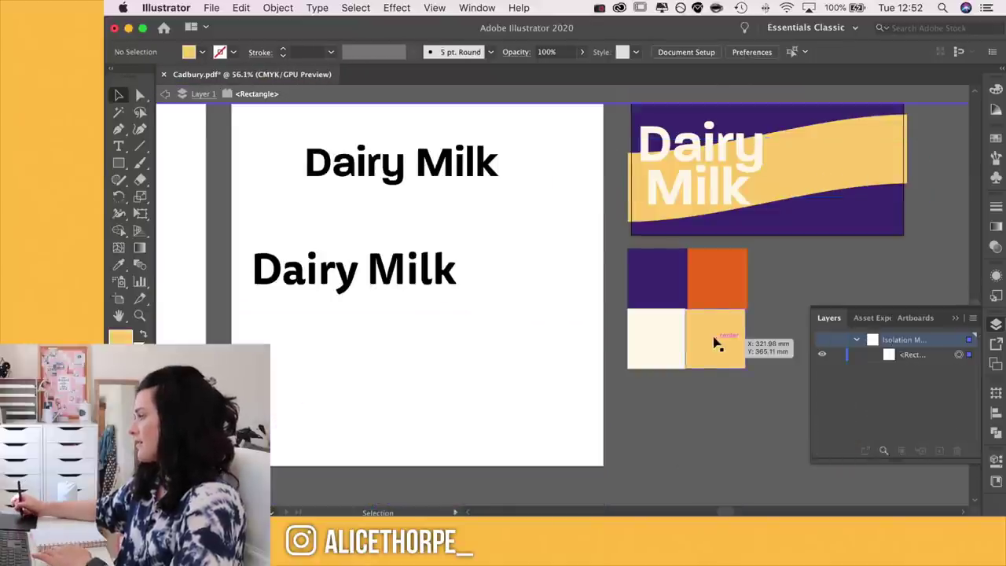
left_click(166, 94)
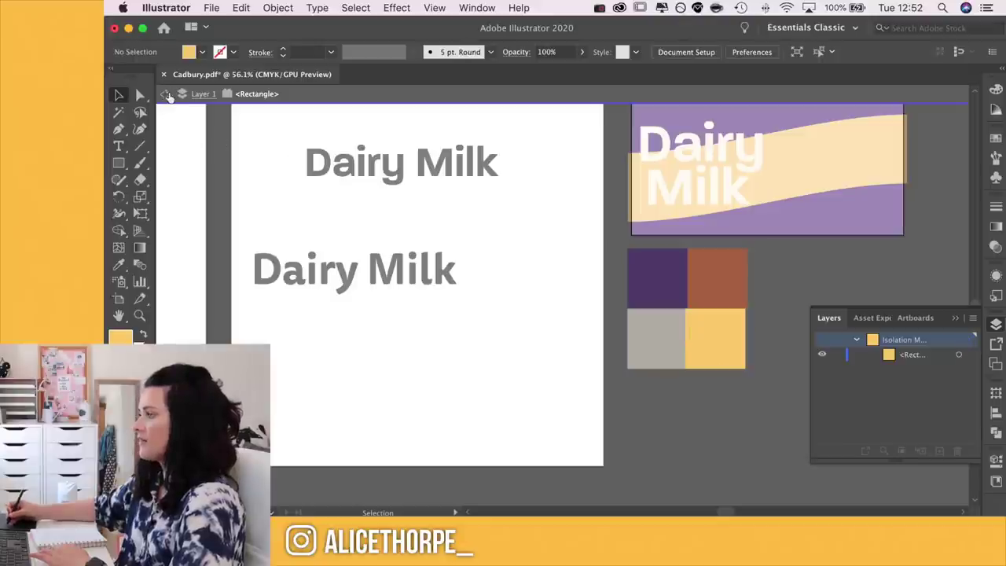
left_click(168, 94)
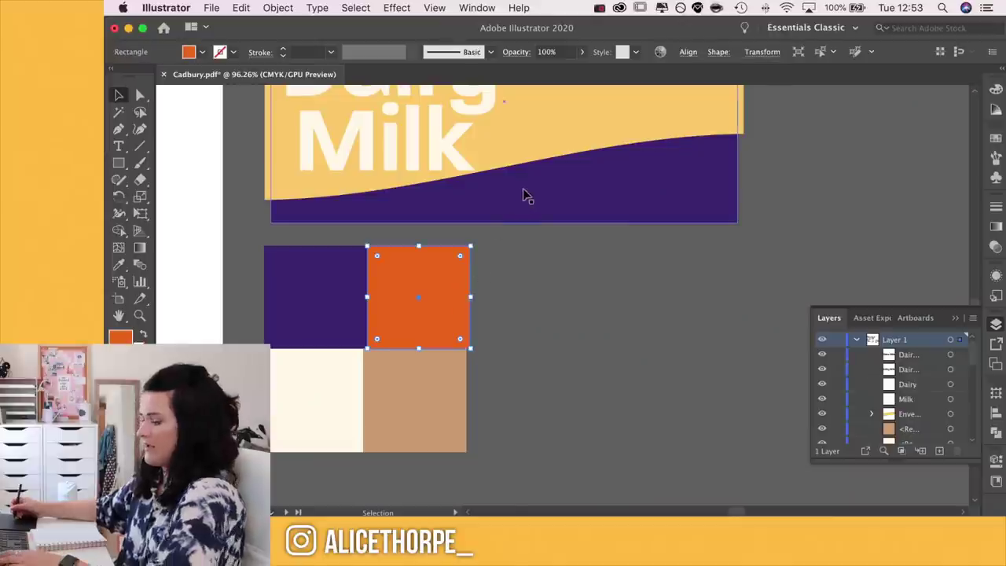
key("i")
left_click(561, 126)
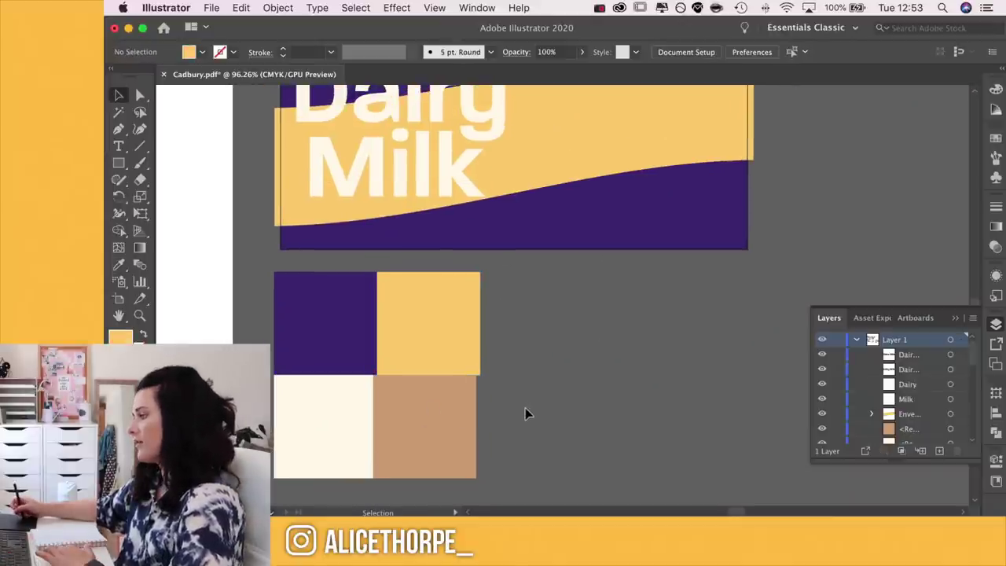
- Recolour the curved band behind the text with the palette's light brown, keeping the band in its original position
scroll(478, 348, "up", 3)
left_click(673, 187)
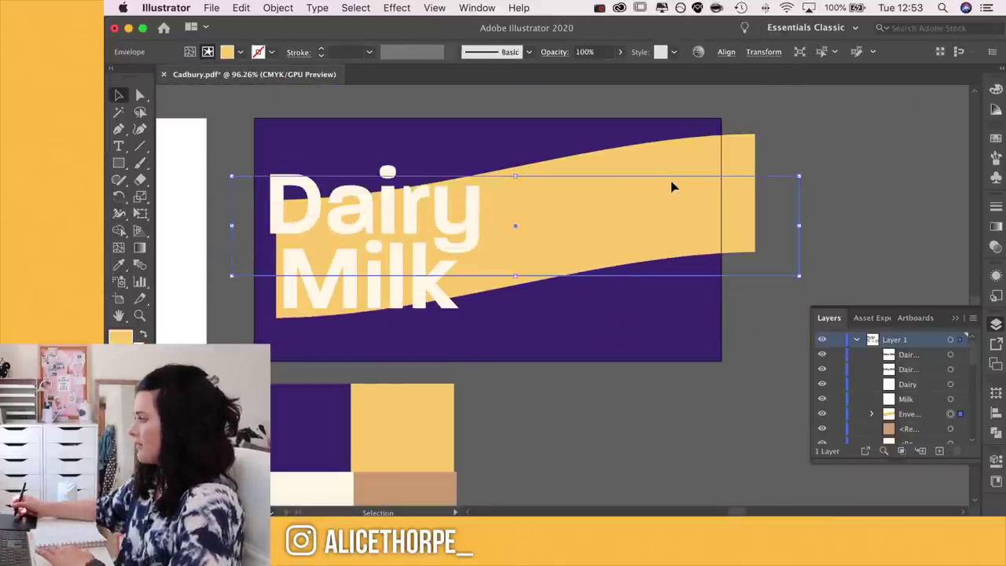
key("super+z")
left_click(795, 186)
left_click(690, 186)
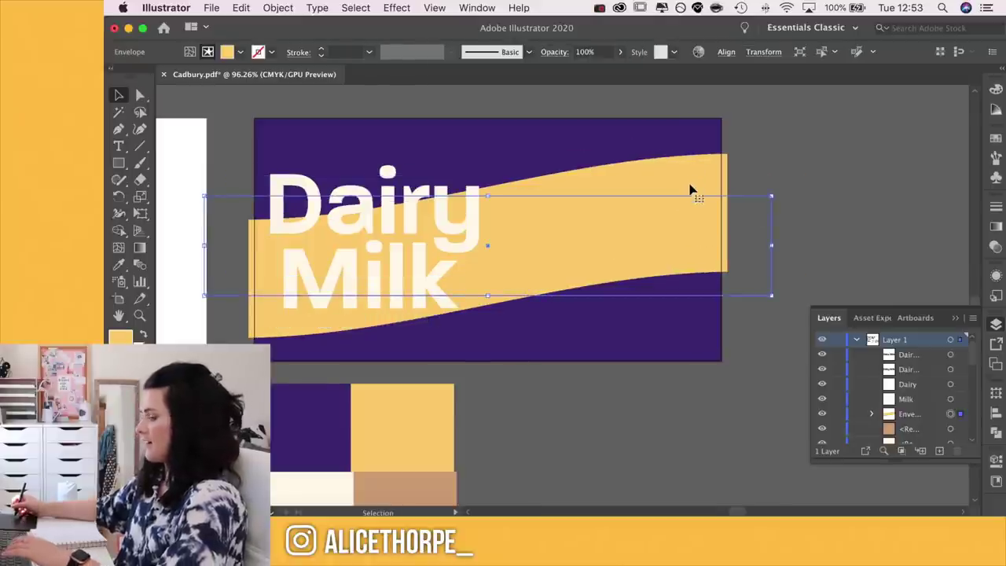
key("i")
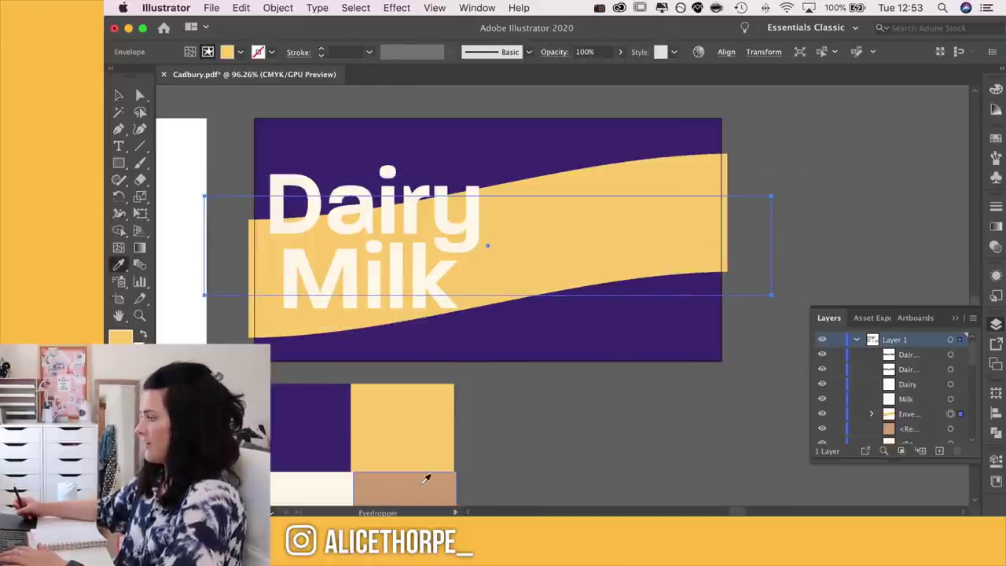
left_click(446, 476)
key("v")
left_click(553, 413)
mouse_move(418, 280)
left_mouse_down()
mouse_move(413, 288)
mouse_move(489, 298)
mouse_move(550, 269)
mouse_move(551, 287)
mouse_move(430, 303)
mouse_move(421, 287)
left_mouse_up()
left_click(637, 409)
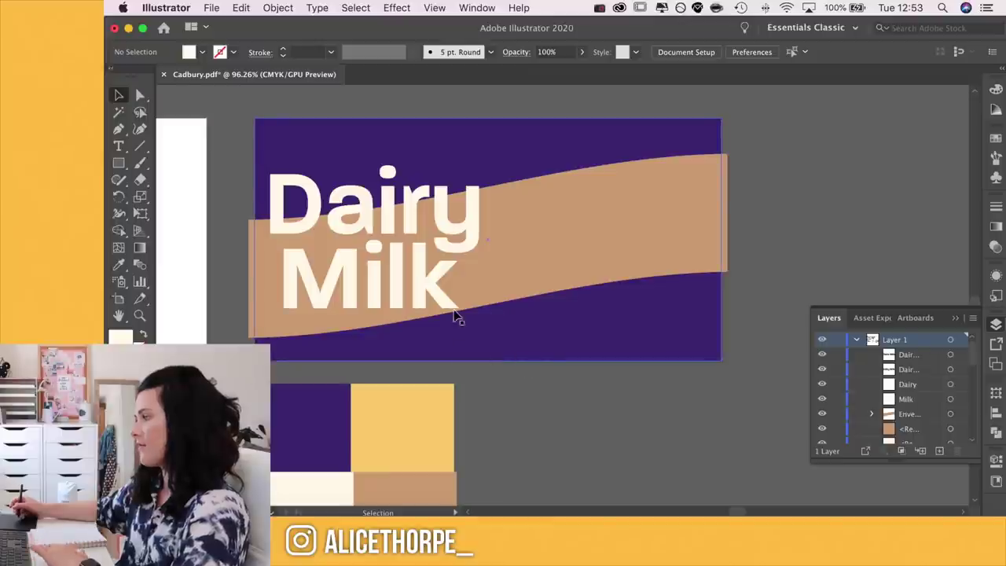
- Place the Cadbury logo in the pack's lower right corner and colour it with the palette's yellow
scroll(456, 317, "down", 5)
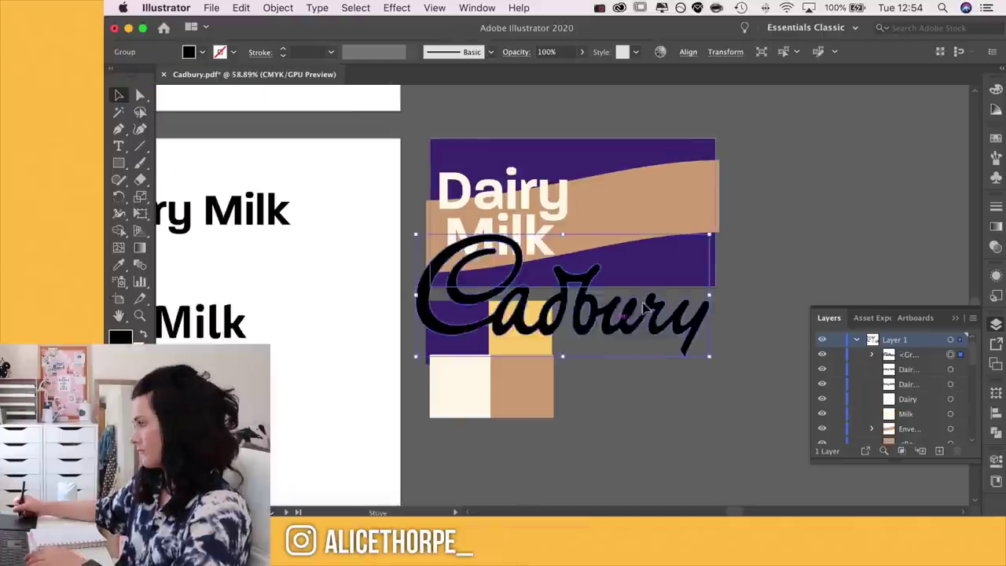
left_click_drag(566, 291, 668, 283)
key("i")
left_click(475, 330)
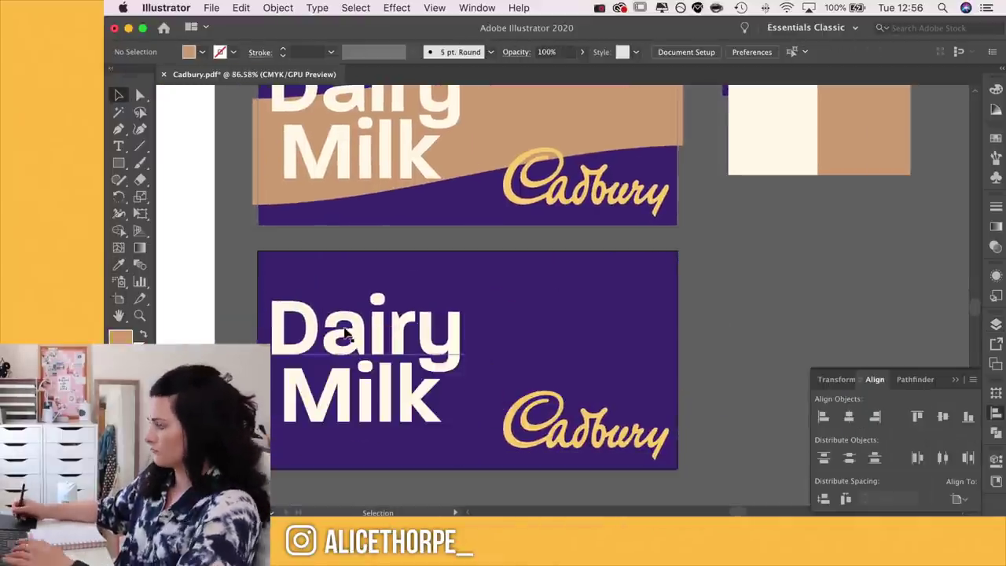
- Build a column of four overlapping cream circles over the end of the "Dairy Milk" text on the second pack
key("m")
key("l")
mouse_move(692, 265)
left_mouse_down()
mouse_move(781, 343)
mouse_move(396, 302)
mouse_move(427, 348)
mouse_move(415, 344)
left_mouse_up()
key("v")
key("i")
left_click(408, 337)
key("v")
left_click_drag(478, 380, 439, 353)
left_click_drag(391, 279, 398, 279)
left_click_drag(395, 284, 418, 392)
left_click_drag(457, 331, 430, 449)
- Draw a closed shape from the circles to the pack's left edge and merge it with them into one cloud shape
key("p")
left_click(395, 240)
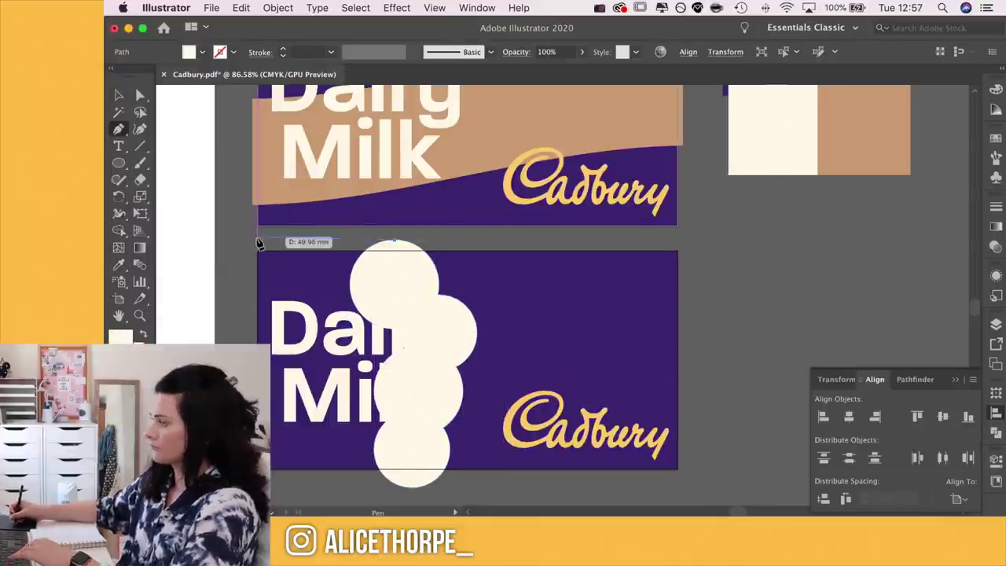
left_click(258, 240)
left_click(254, 482)
left_click(413, 488)
left_click(395, 240)
key("v")
left_click_drag(488, 275, 394, 464)
left_click(119, 231)
mouse_move(338, 279)
left_mouse_down()
mouse_move(393, 440)
mouse_move(405, 342)
left_mouse_up()
key("v")
- Arrange the cream cloud shape behind the text but above the background, and recolour "Dairy Milk" with the pack's purple
key("super+shift+[")
key("super+]")
left_click(348, 333)
key("i")
left_click(598, 330)
key("v")
left_click(467, 342)
- Extend the cloud shape's left corners outward past the pack edge and shift the whole shape slightly right
key("a")
left_click_drag(258, 240, 238, 240)
left_click_drag(255, 481, 239, 481)
key("v")
left_click_drag(320, 449, 334, 449)
left_click(568, 418)
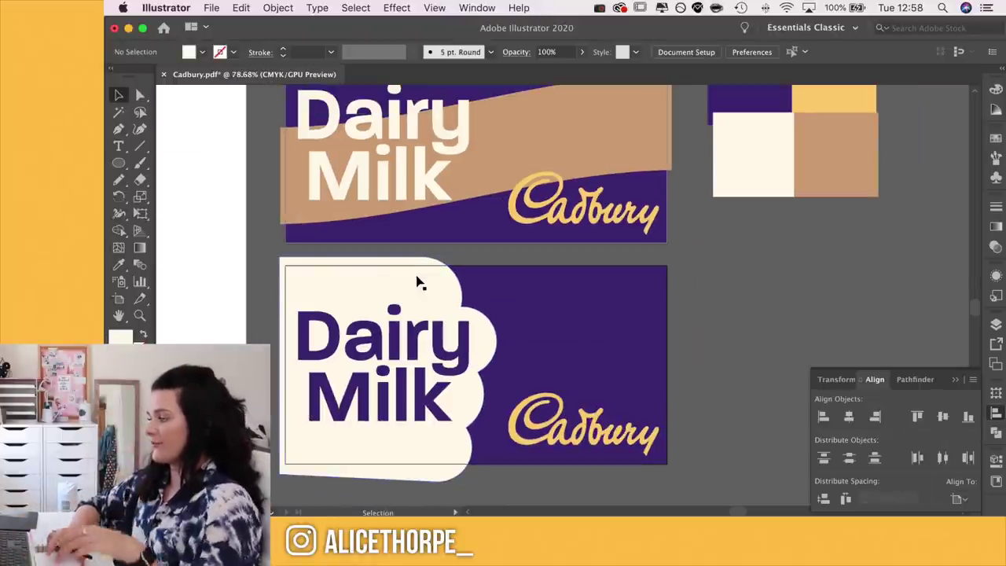
- Compare the cloud-edged pack with the packaging references on the inspiration board, including the Cloud Nine chocolate box
scroll(285, 277, "up", 1)
scroll(286, 283, "left", 10)
scroll(286, 283, "up", 5)
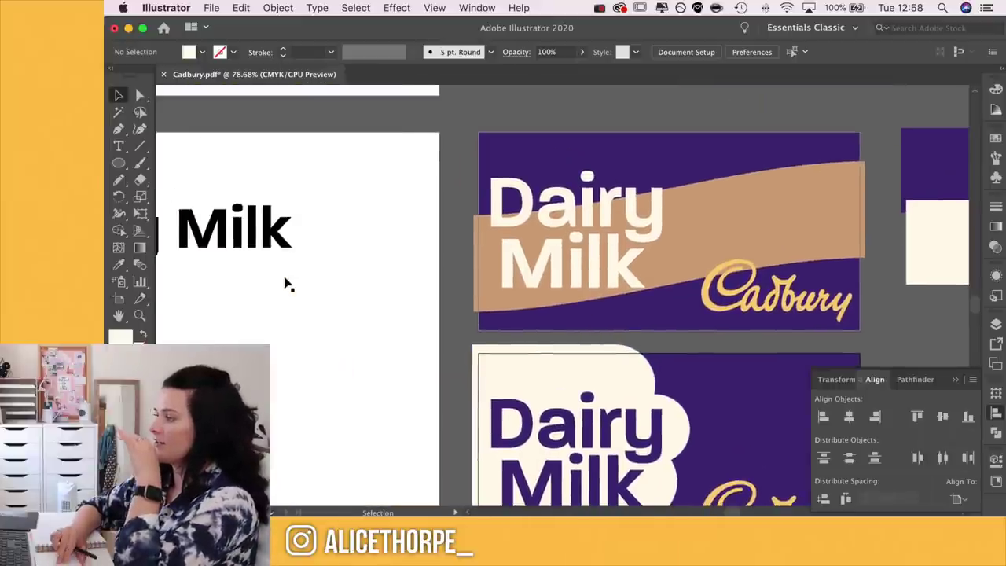
scroll(285, 280, "left", 12)
scroll(286, 280, "up", 3)
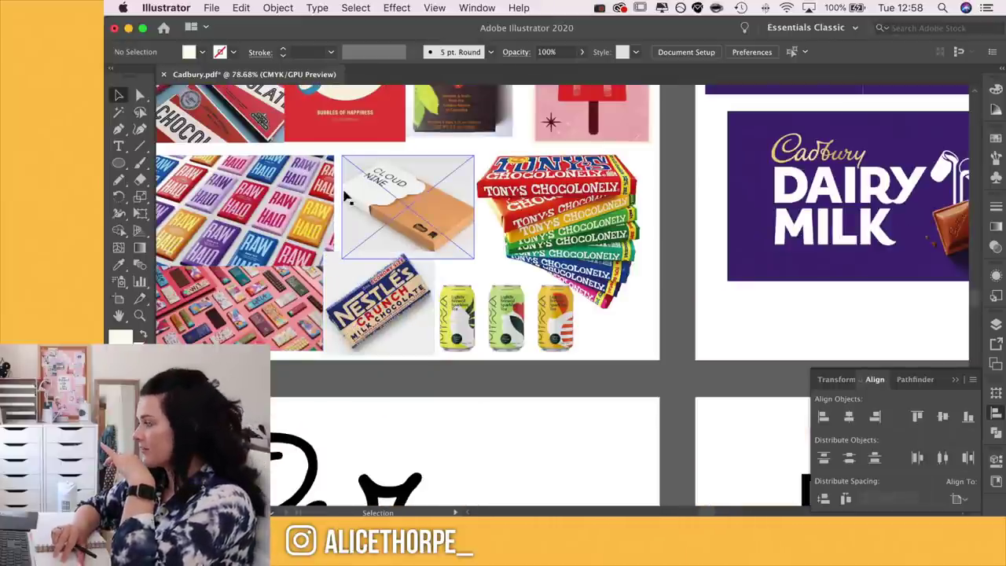
scroll(676, 292, "down", 10)
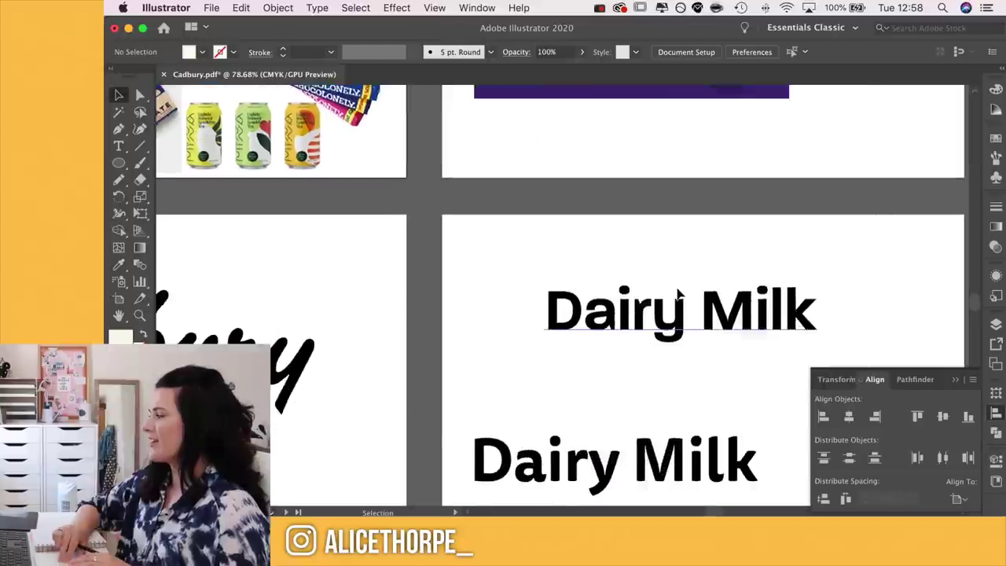
scroll(676, 291, "right", 10)
scroll(677, 292, "right", 10)
scroll(677, 293, "down", 3)
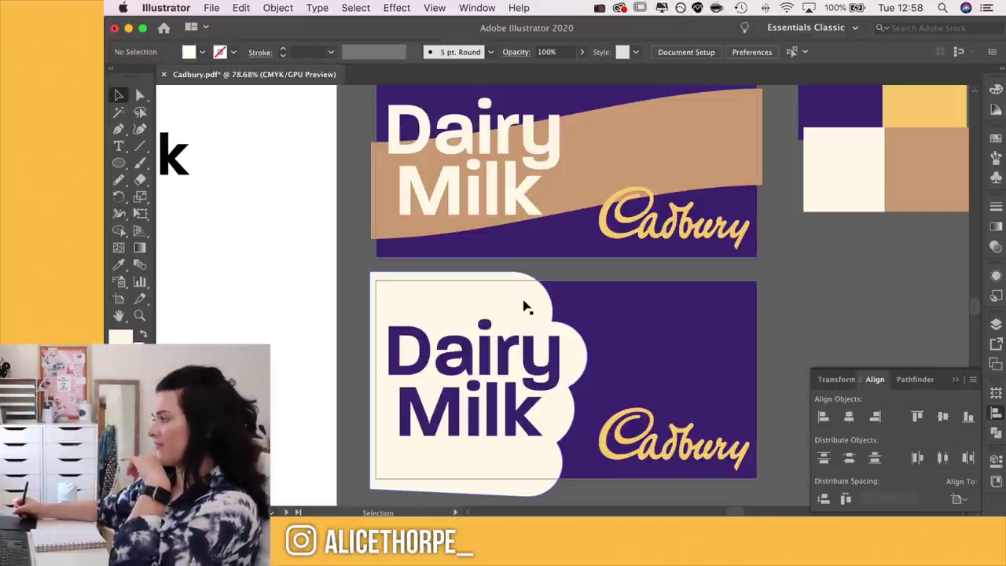
- Nudge the lower pack's Cadbury logo slightly up and inward from the right edge, and switch to Chrome
left_click_drag(652, 424, 643, 421)
left_click(806, 356)
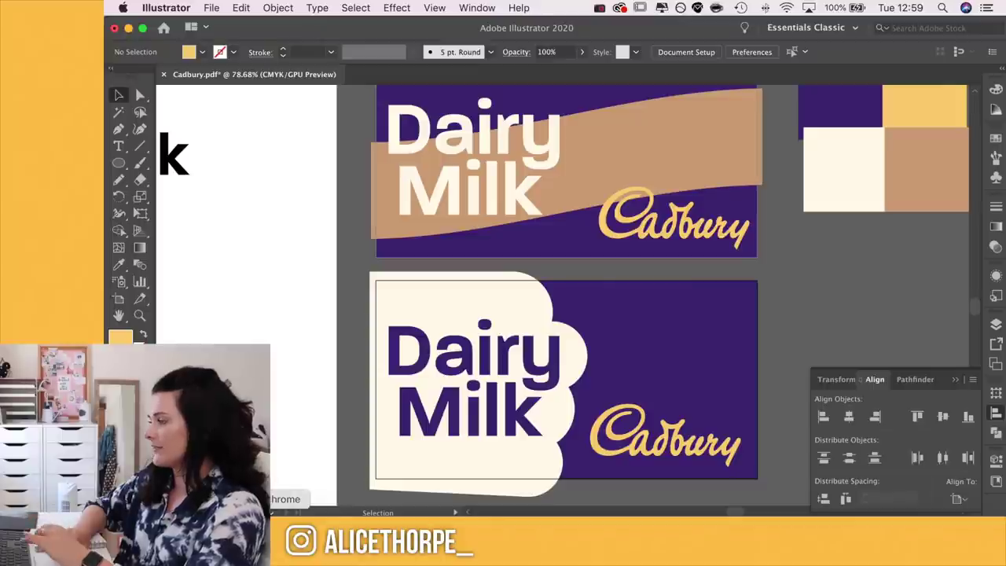
left_click(285, 538)
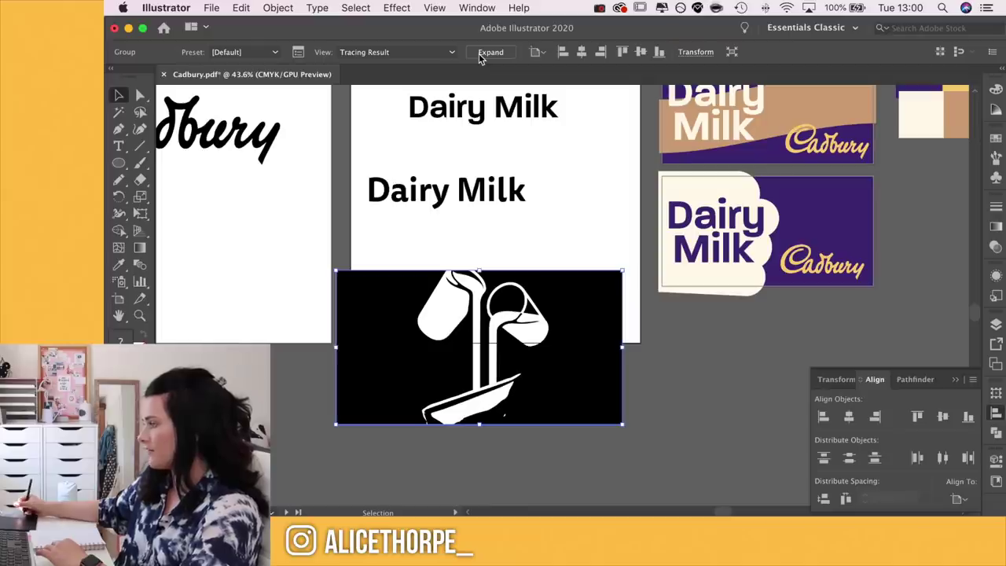
- Erase a small section of the traced pouring-glasses artwork with the Eraser tool
scroll(462, 350, "up", 3)
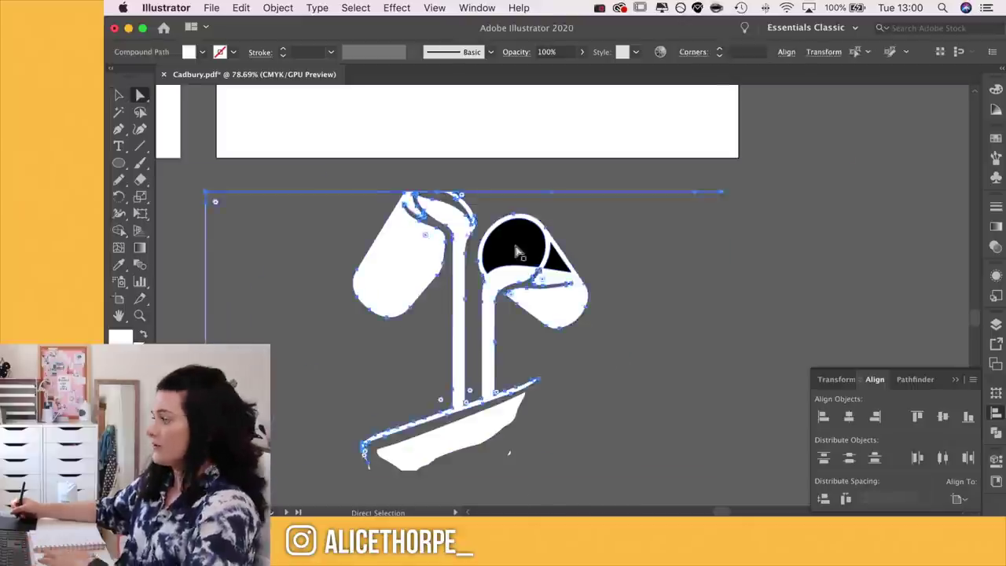
scroll(516, 254, "up", 5)
key("shift+e")
mouse_move(426, 274)
left_mouse_down()
mouse_move(398, 279)
mouse_move(582, 185)
mouse_move(441, 278)
left_mouse_up()
- Remove the stray anchor points from the outline around the left glass's rim in the traced artwork
scroll(518, 136, "up", 5)
key("minus")
left_click(247, 327)
left_click(427, 317)
left_click(763, 190)
left_click(606, 241)
key("p")
left_click(140, 179)
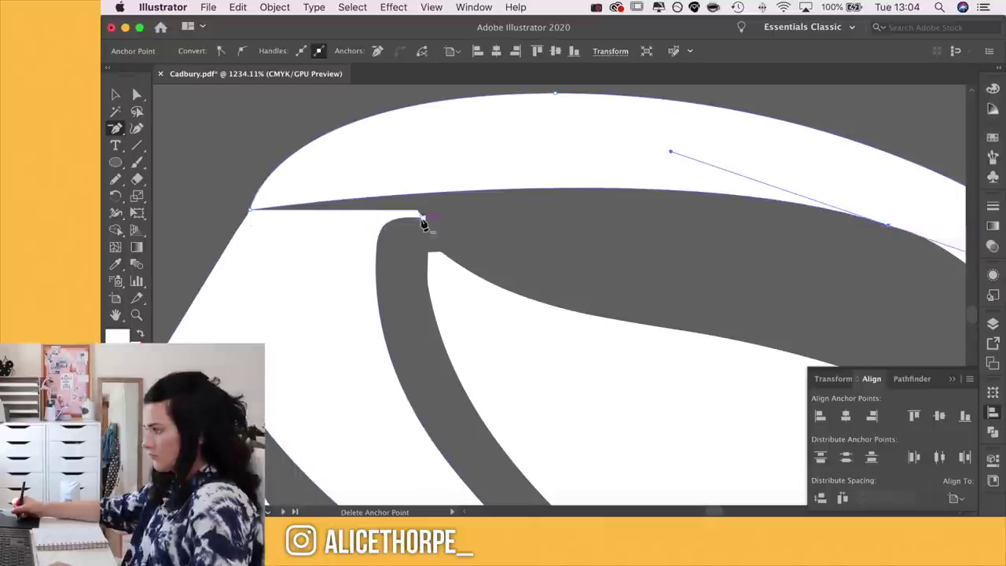
left_click(423, 218)
- Reposition the anchor points along the inner edge of the left glass's rim to smooth the traced outline
key("a")
left_click(440, 194)
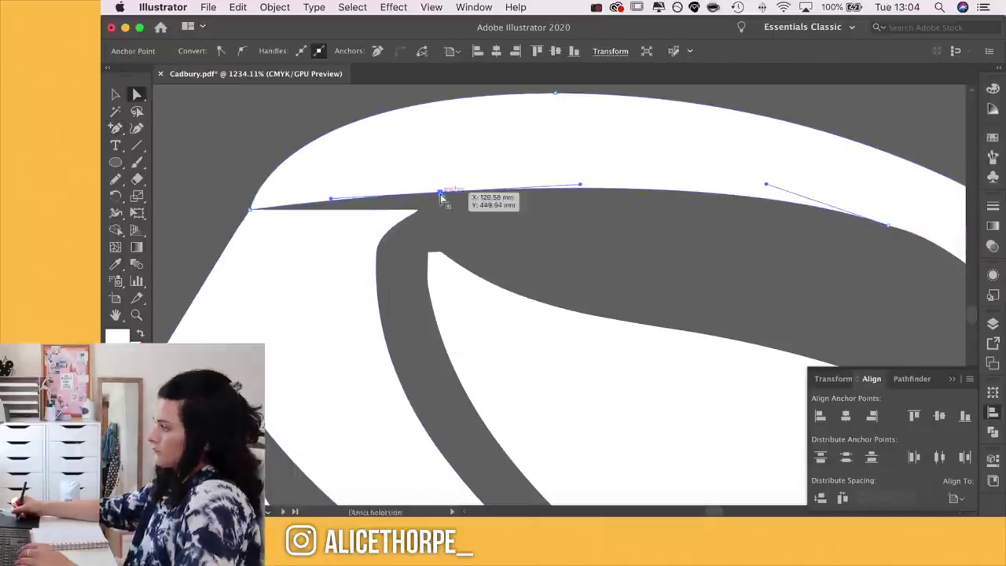
left_click_drag(441, 194, 419, 210)
left_click_drag(556, 201, 548, 117)
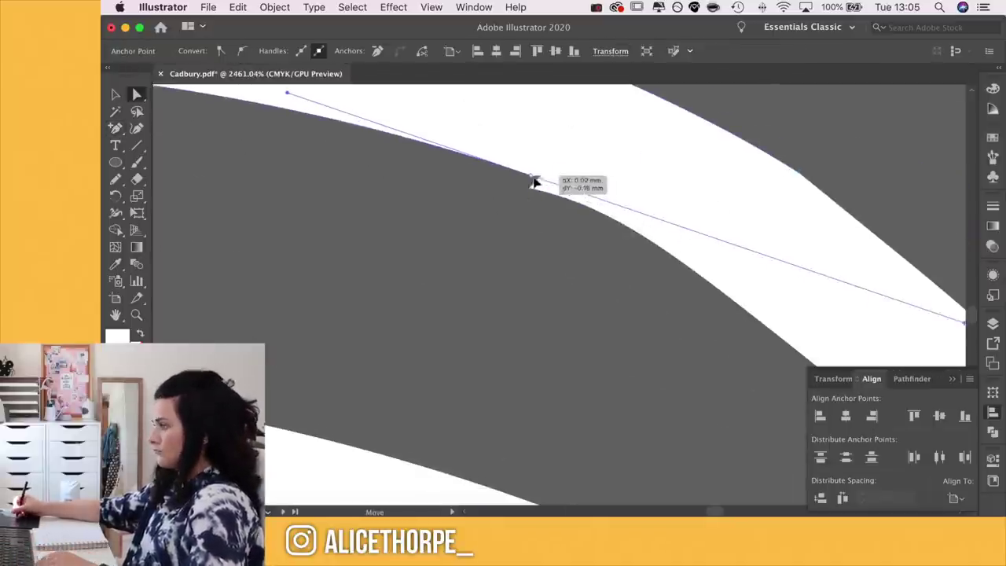
left_click_drag(535, 180, 622, 200)
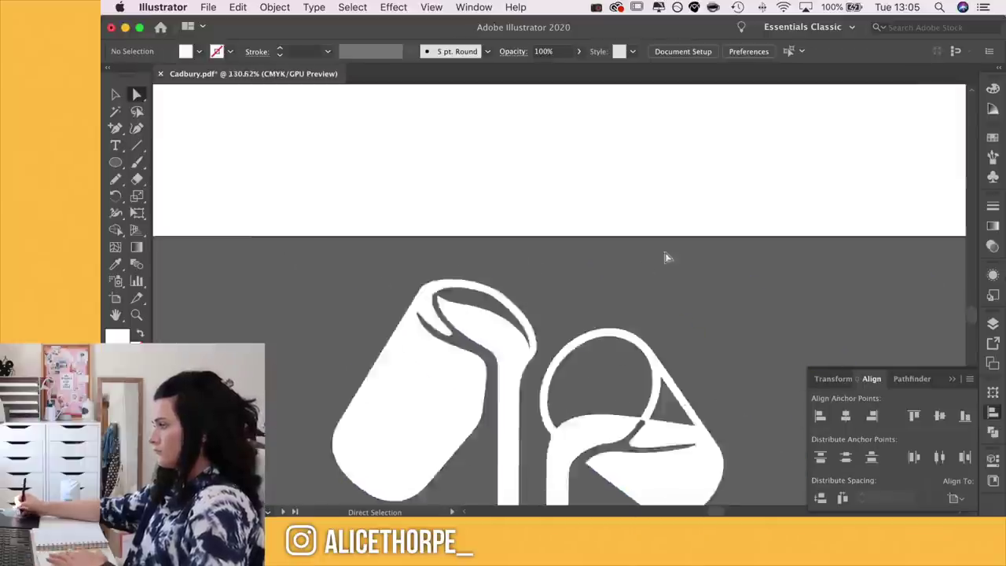
scroll(665, 258, "down", 3)
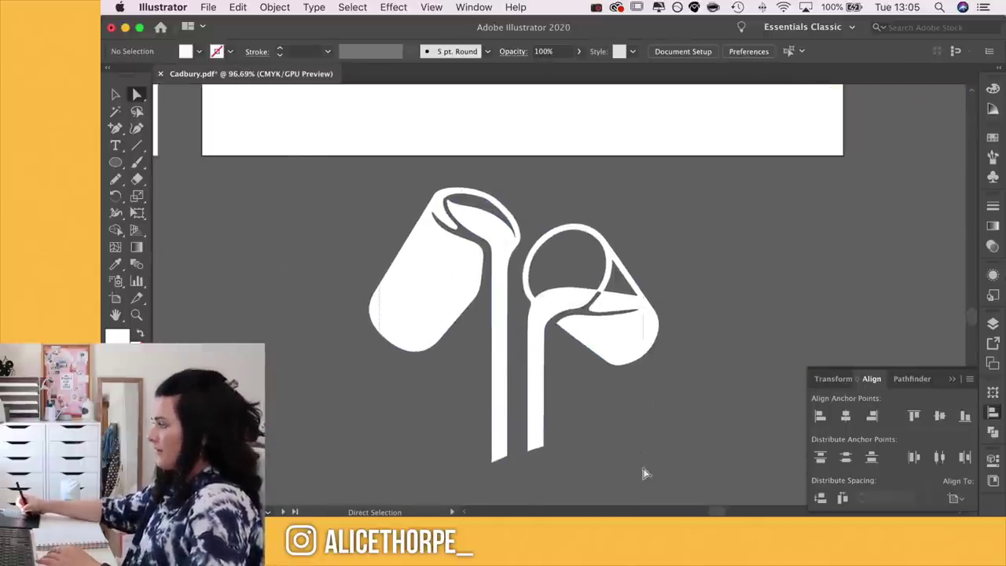
- Place a copy of the whole traced pouring-glasses artwork on the purple side of the cloud-edged pack
key("super+a")
left_click(911, 378)
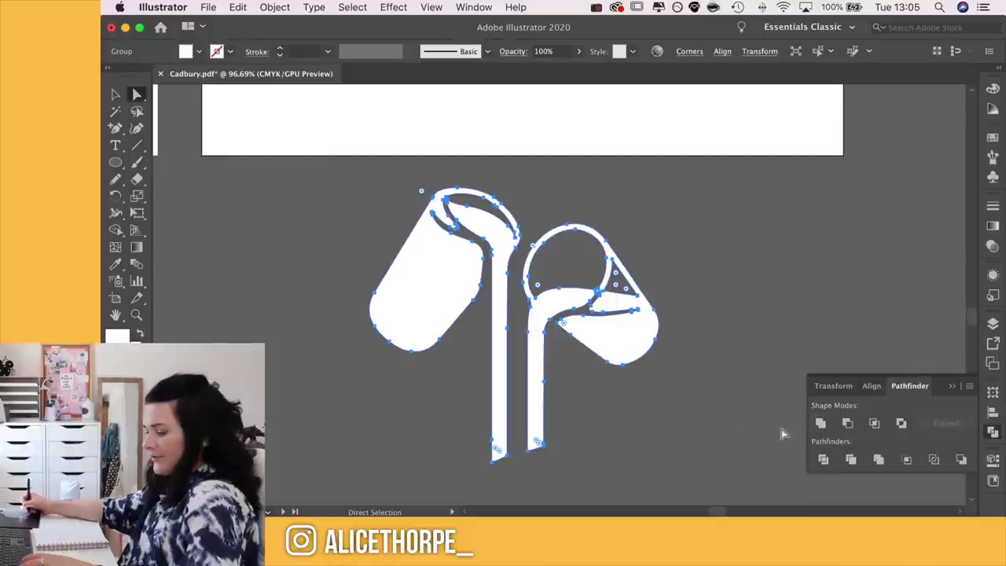
key("v")
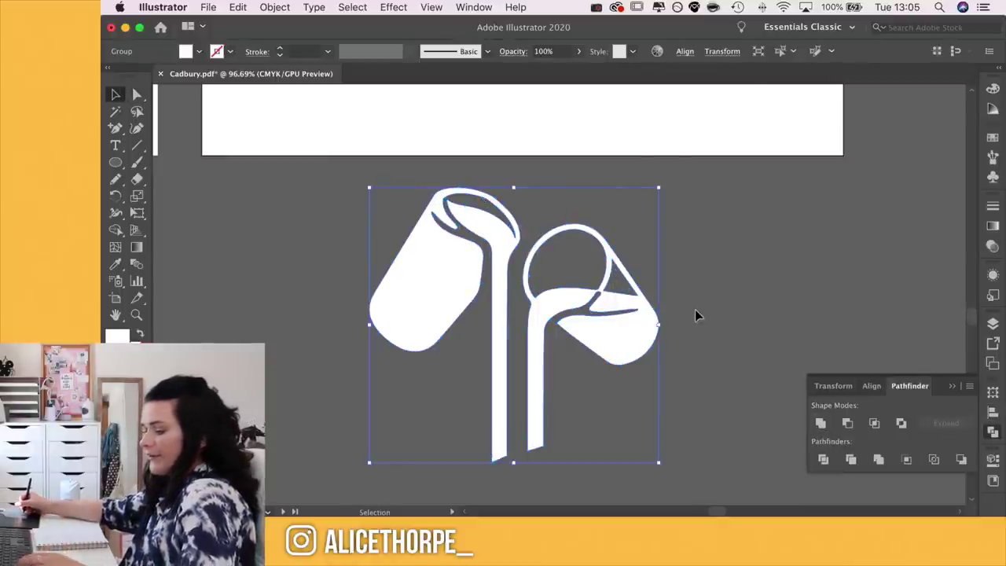
scroll(695, 315, "down", 3)
left_click_drag(445, 369, 823, 162)
scroll(707, 328, "up", 5)
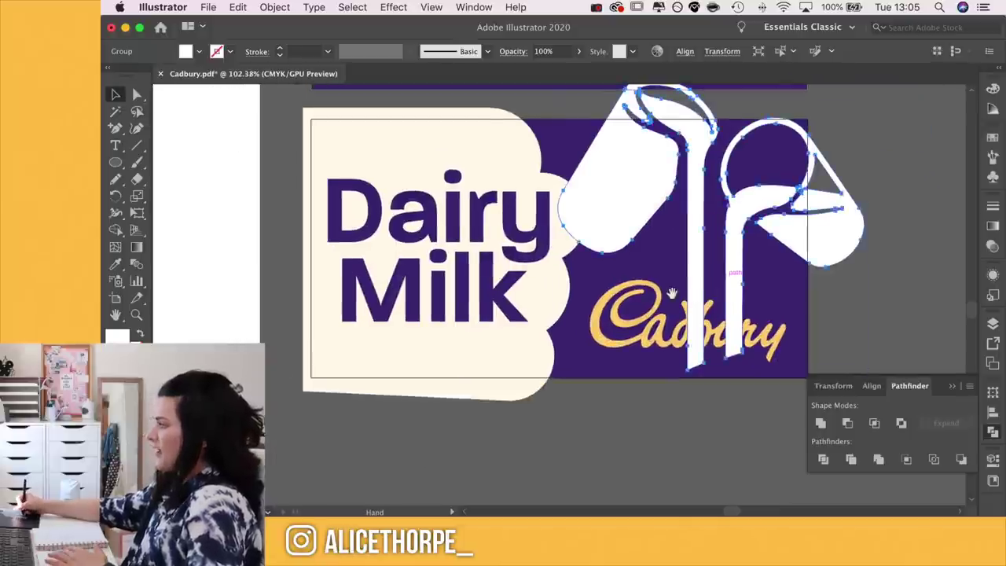
left_click_drag(672, 293, 663, 329)
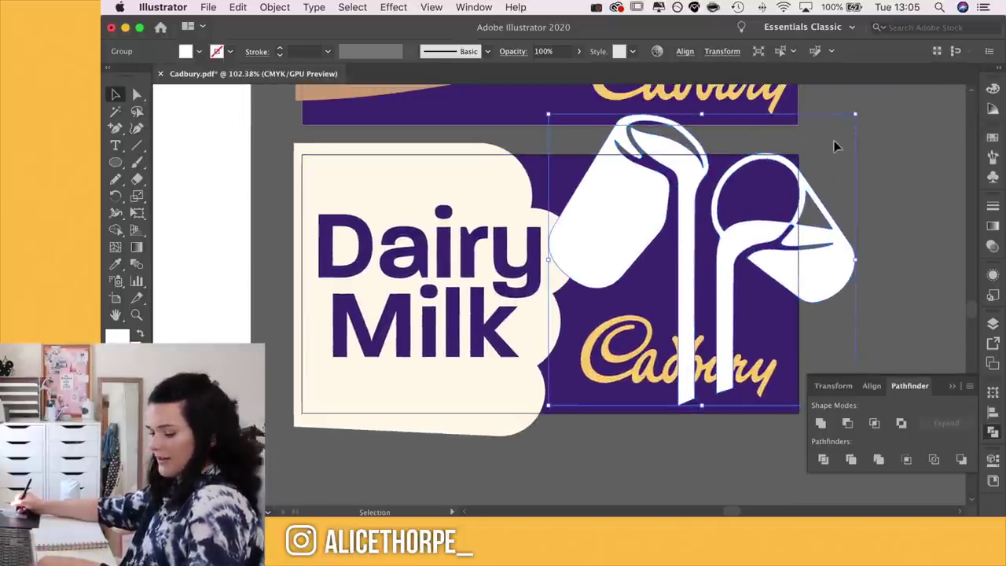
- Scale down the copied pouring-glasses graphic and position it so the streams pour into the Cadbury logo
left_click_drag(856, 116, 788, 169)
mouse_move(719, 267)
left_mouse_down()
mouse_move(700, 260)
mouse_move(705, 277)
left_mouse_up()
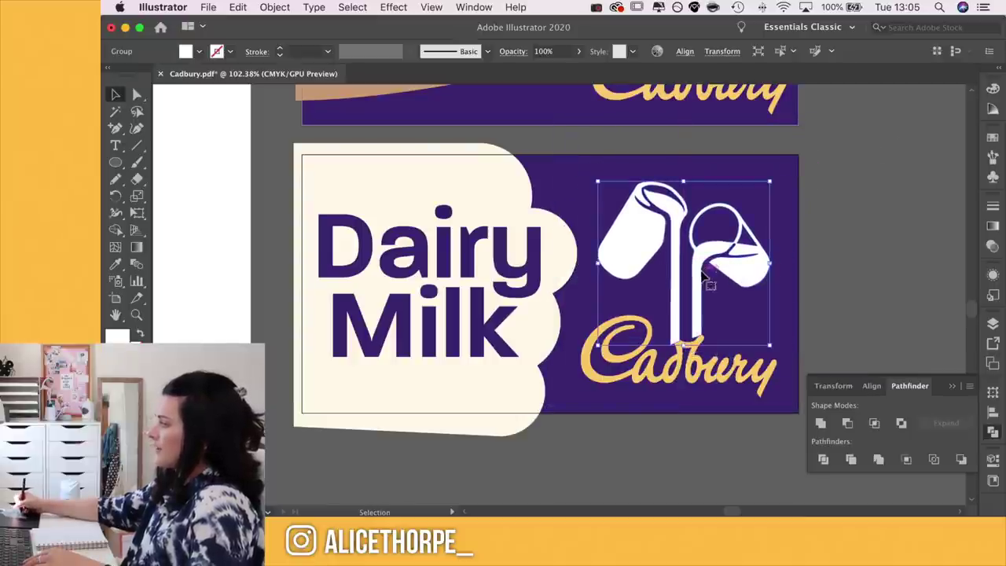
left_click(878, 237)
scroll(802, 259, "up", 1)
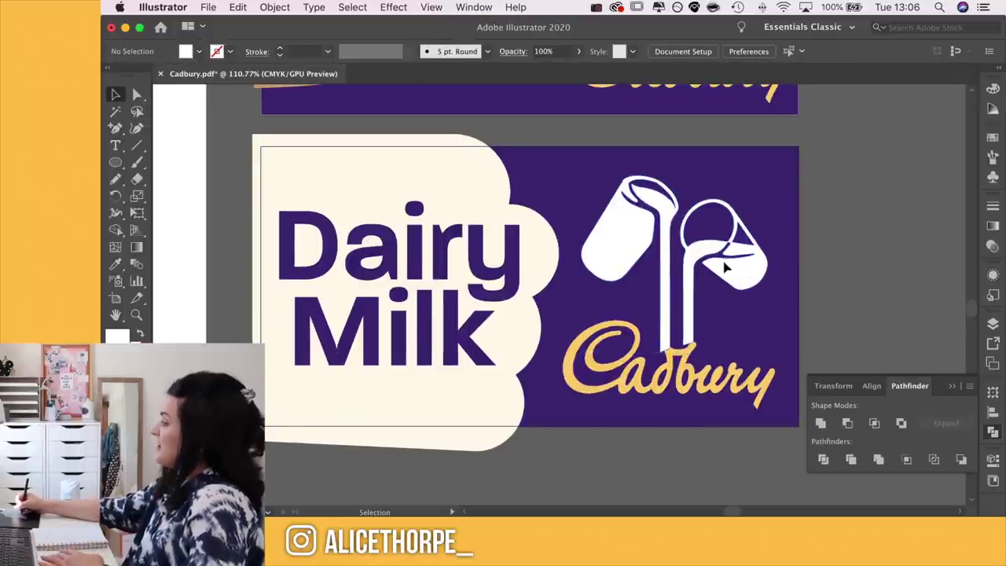
- Examine the past Cadbury Dairy Milk wrappers on the reference board for how the pouring glasses and logo are combined
scroll(651, 353, "down", 3)
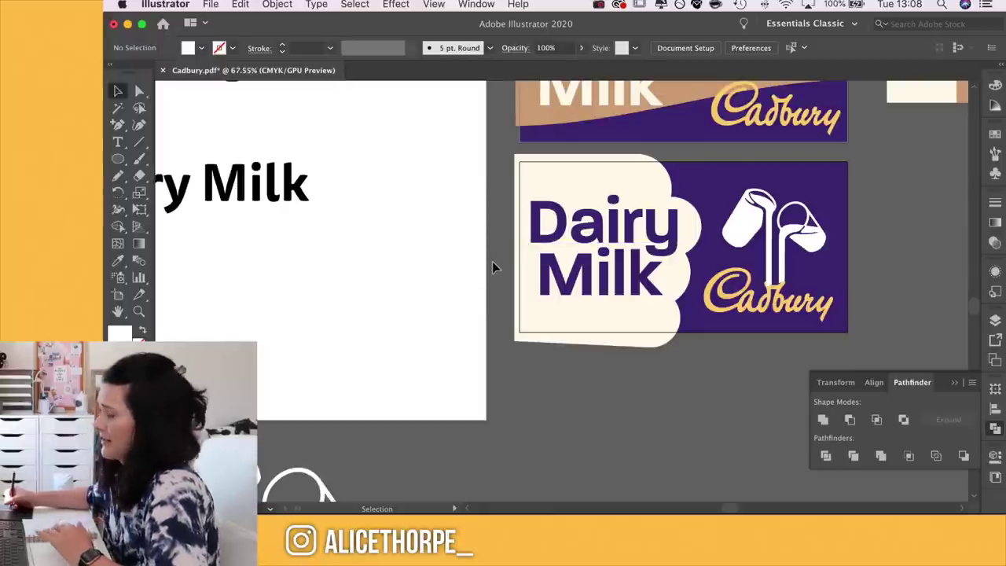
scroll(488, 238, "down", 5)
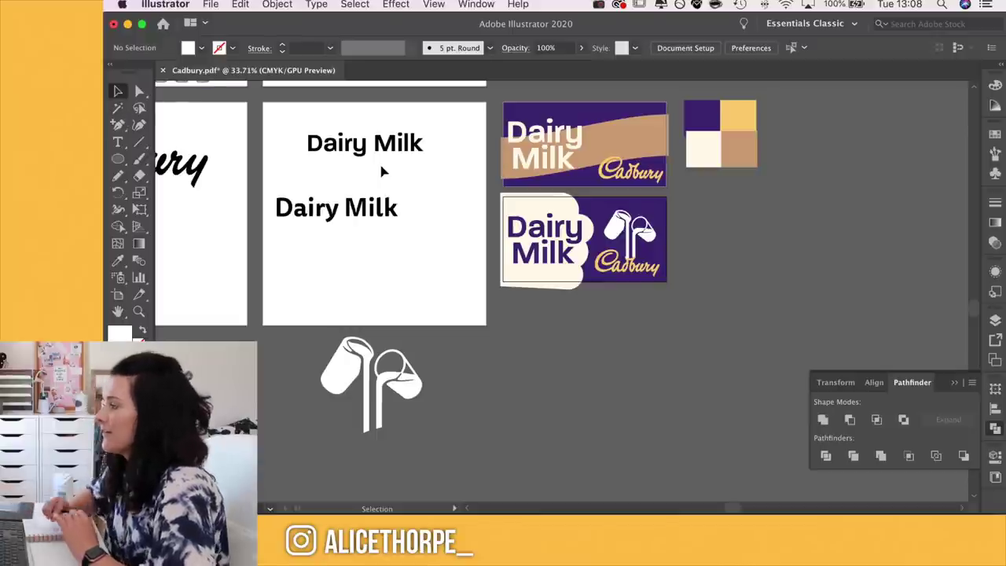
left_click_drag(299, 303, 481, 562)
scroll(589, 263, "up", 5)
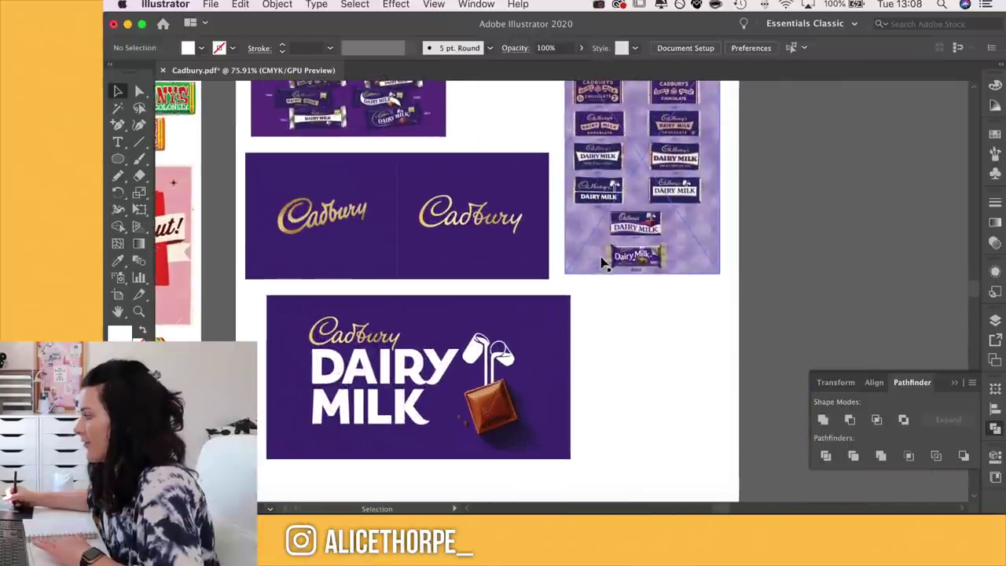
scroll(611, 264, "up", 5)
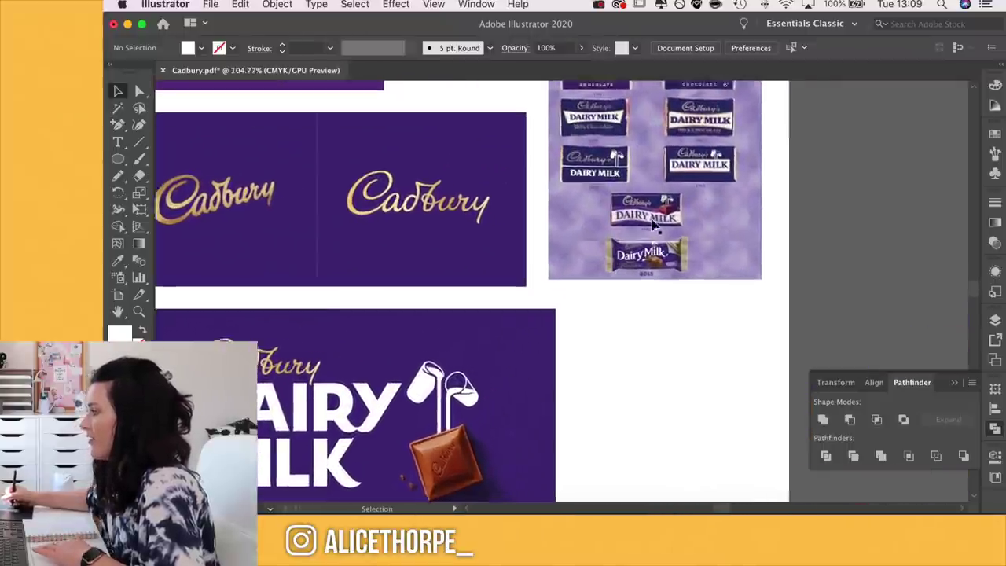
left_click_drag(696, 200, 576, 460)
left_click_drag(547, 362, 545, 364)
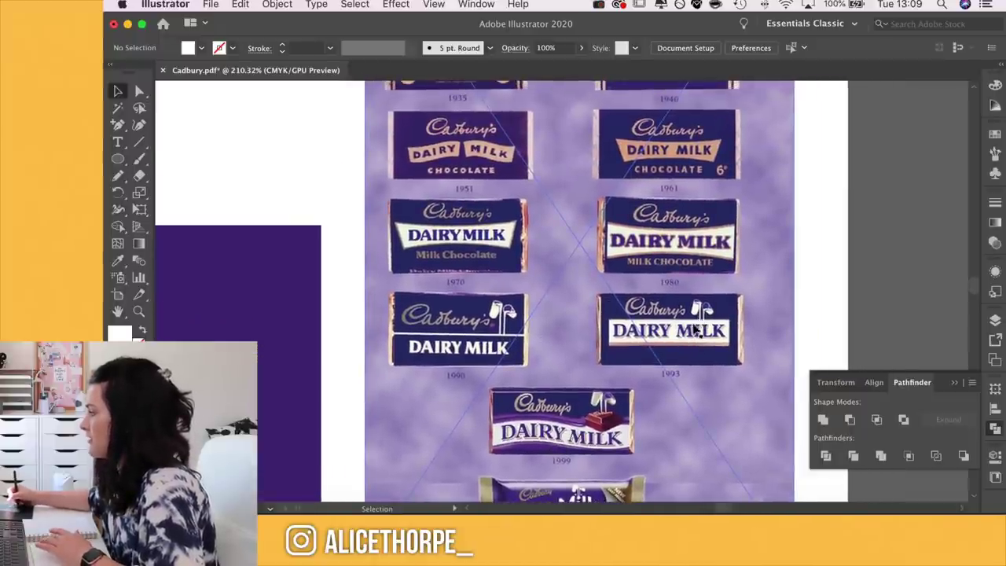
left_click_drag(657, 378, 616, 362)
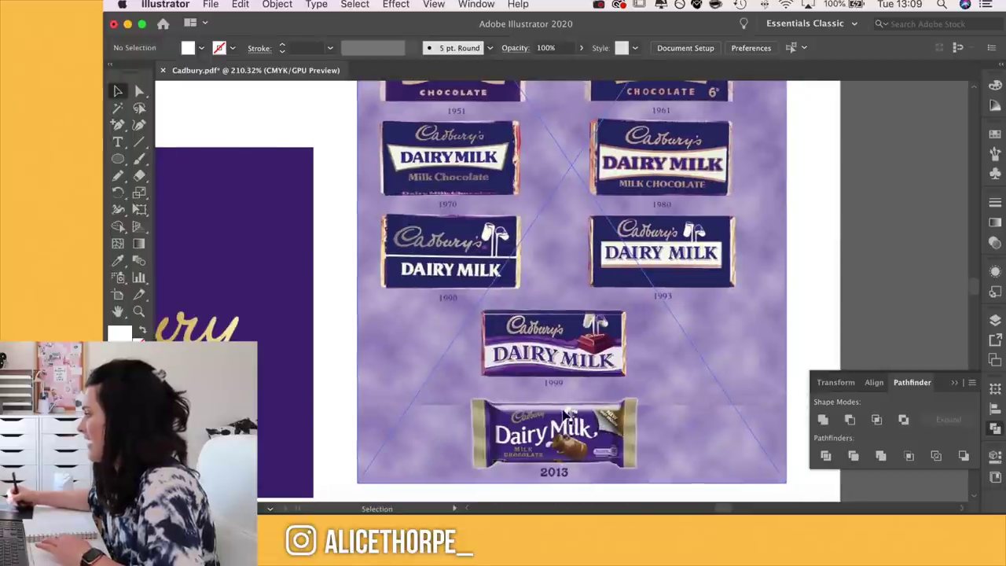
left_click_drag(702, 211, 676, 250)
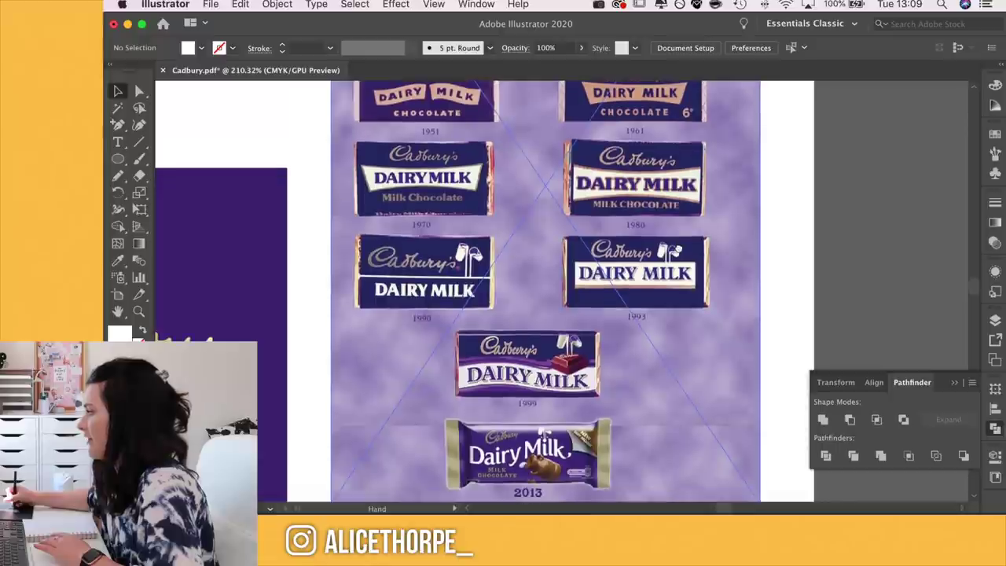
scroll(588, 355, "down", 4)
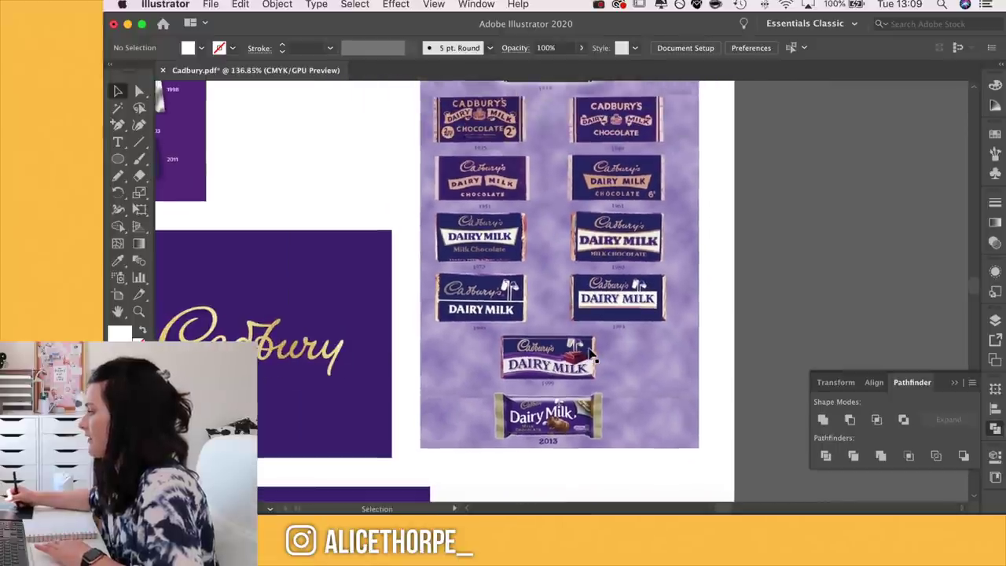
scroll(592, 357, "down", 3)
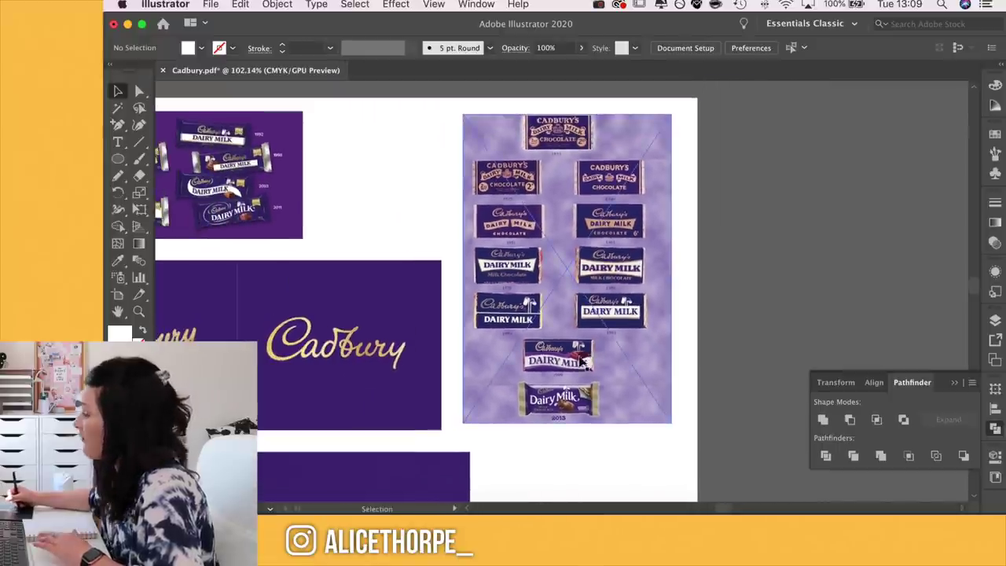
left_click_drag(566, 400, 649, 288)
scroll(629, 358, "down", 6)
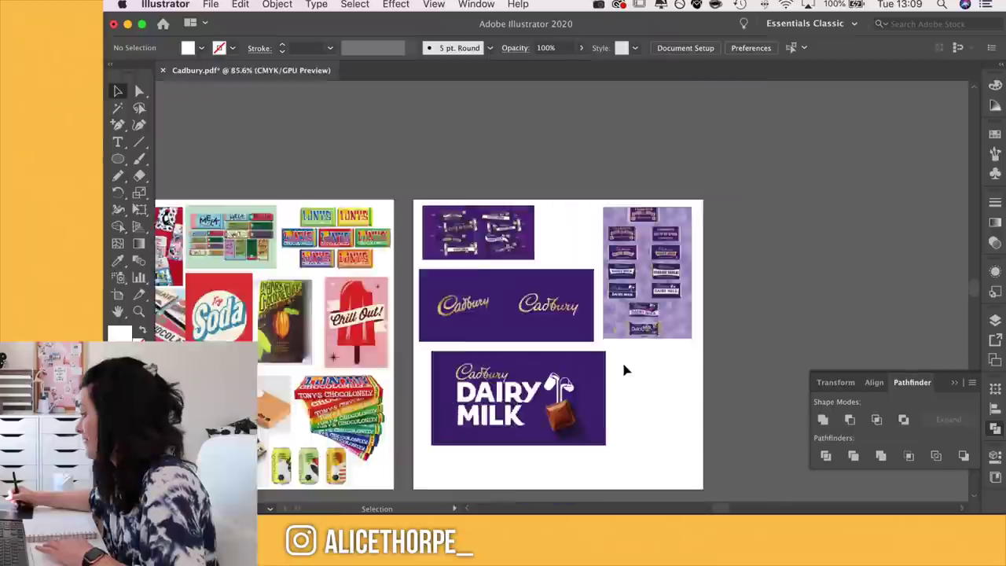
- Nudge the Cadbury logo on the cloud-edged pack slightly up so its letters meet the ends of the milk streams
scroll(624, 366, "down", 3)
scroll(665, 394, "up", 6)
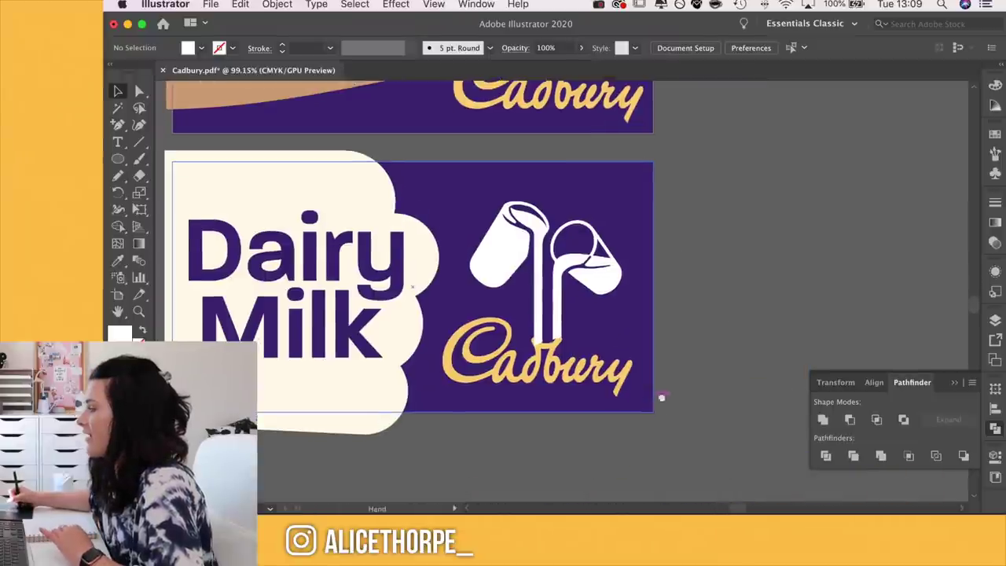
scroll(602, 315, "left", 3)
scroll(602, 316, "down", 2)
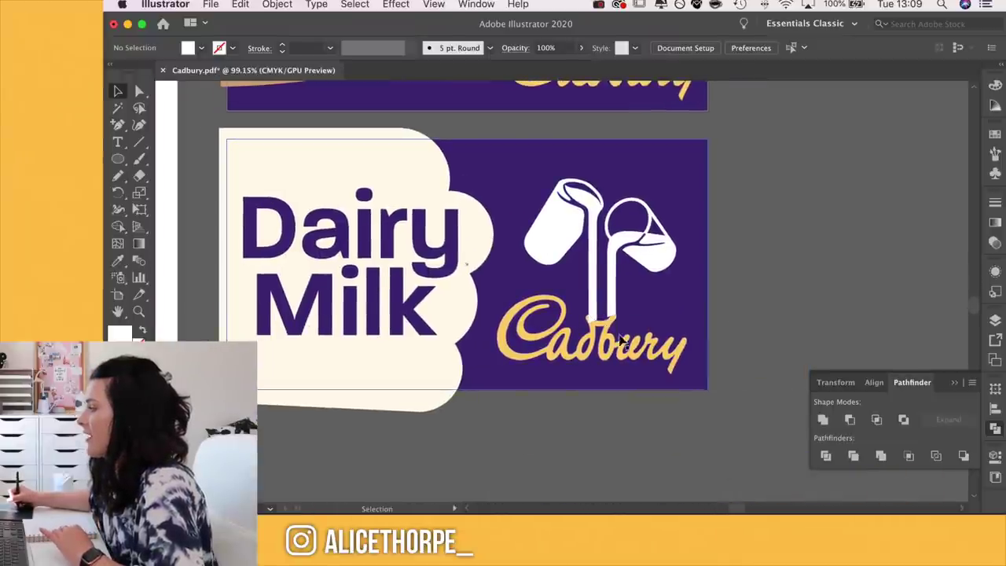
left_click(673, 259)
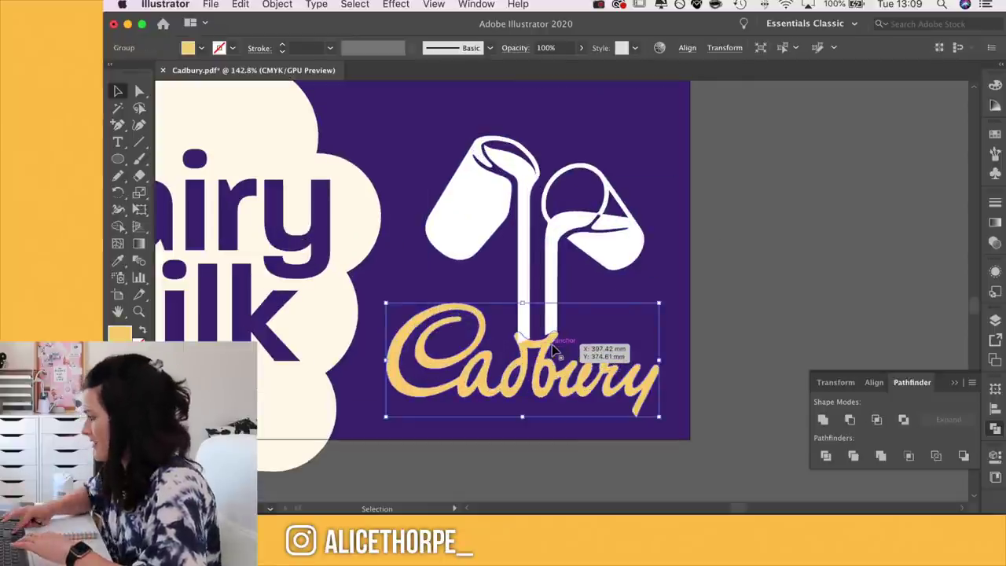
left_click_drag(553, 347, 554, 347)
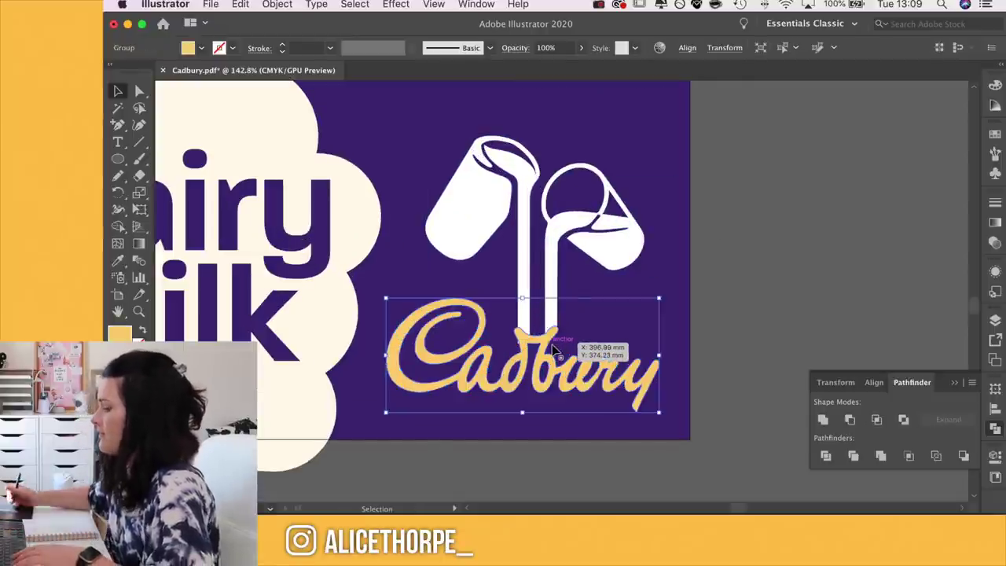
left_click(755, 224)
scroll(748, 239, "down", 2)
scroll(714, 270, "up", 4)
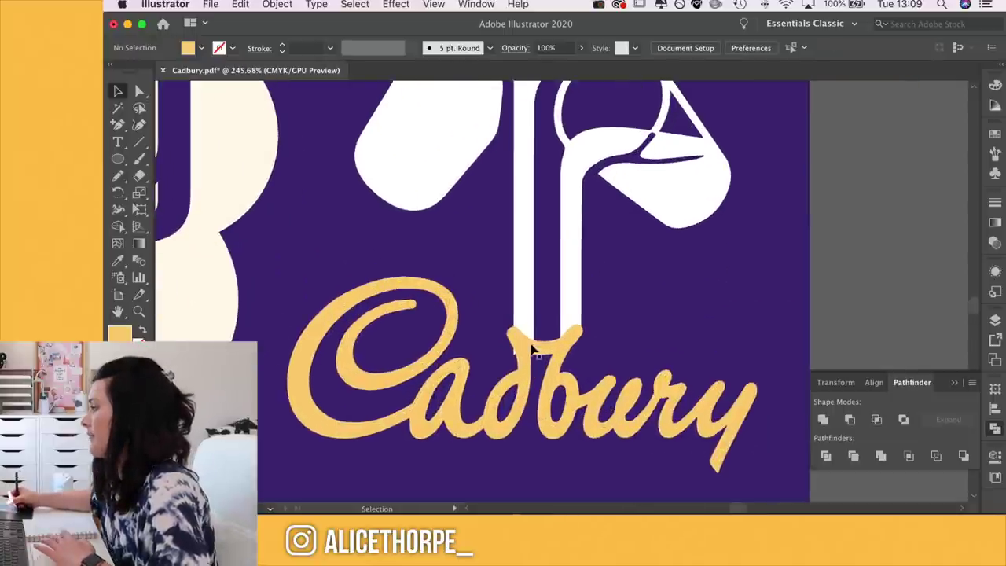
- Try a white outline on the Cadbury logo, aligned to the outside of the letters and increased in weight
left_click(518, 401)
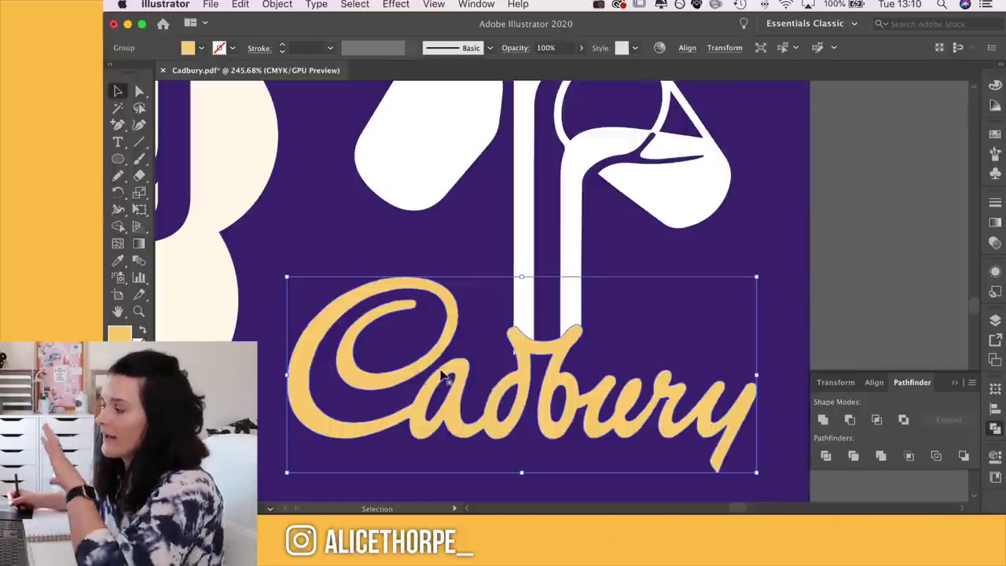
left_click(137, 340)
double_click(138, 341)
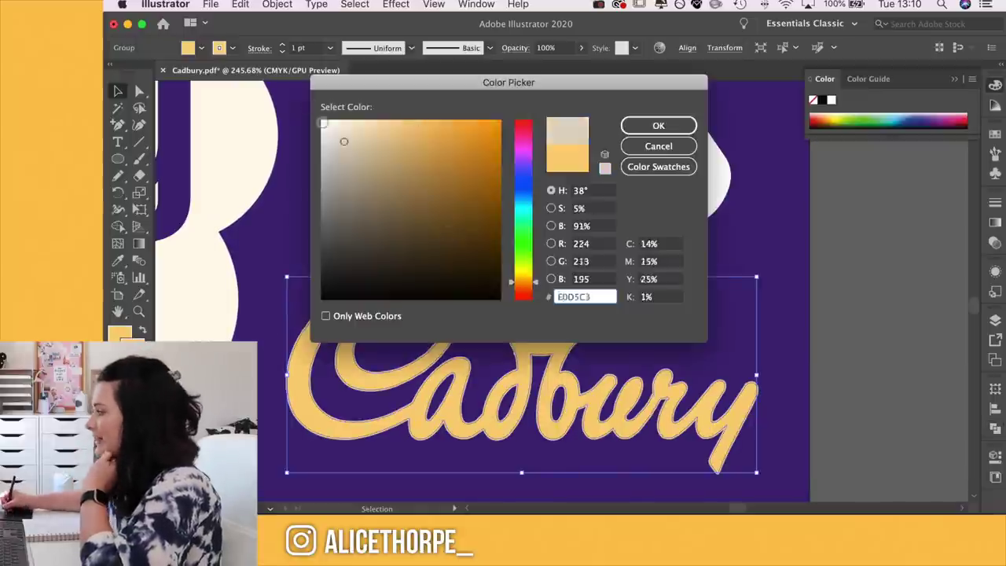
left_click_drag(344, 141, 322, 119)
left_click(658, 126)
left_click(996, 202)
double_click(868, 215)
left_click(867, 221)
key("super+shift+a")
scroll(740, 217, "down", 3)
scroll(743, 221, "up", 2)
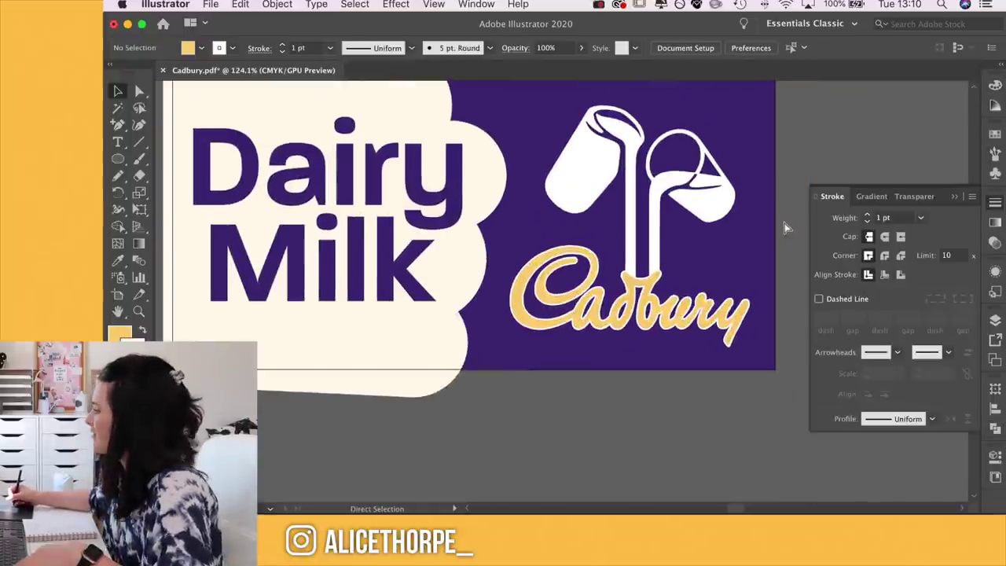
- Undo the outline's weight, alignment and colour changes until the Cadbury logo has no stroke
key("super+z")
key("super+z")
key("super+z")
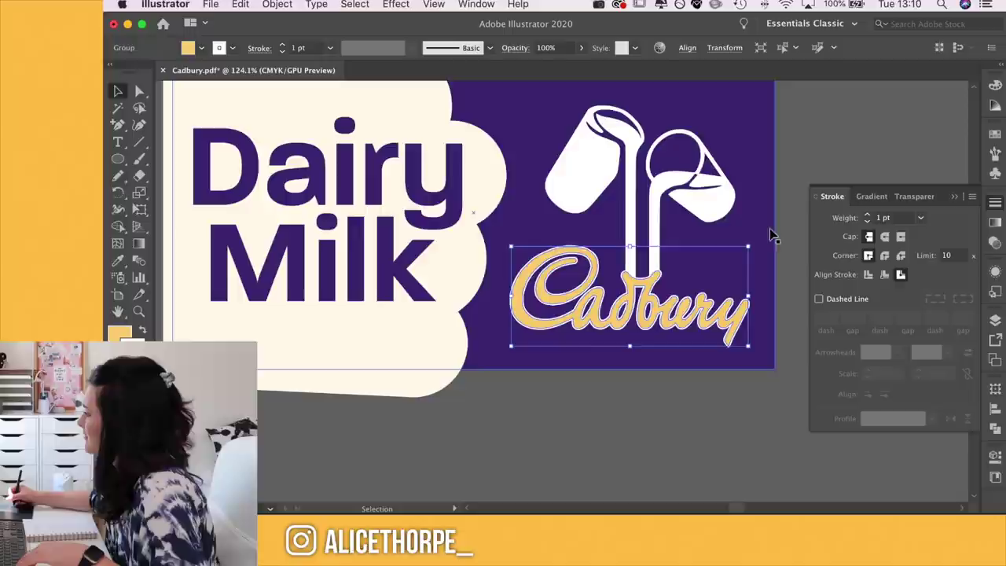
left_click(800, 176)
scroll(616, 404, "down", 3)
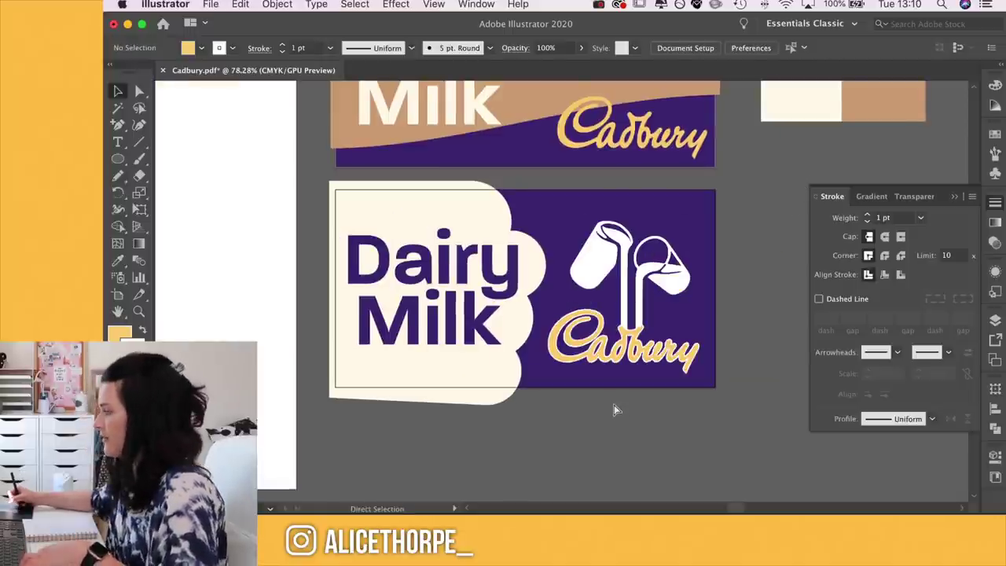
key("super+z")
key("super+z")
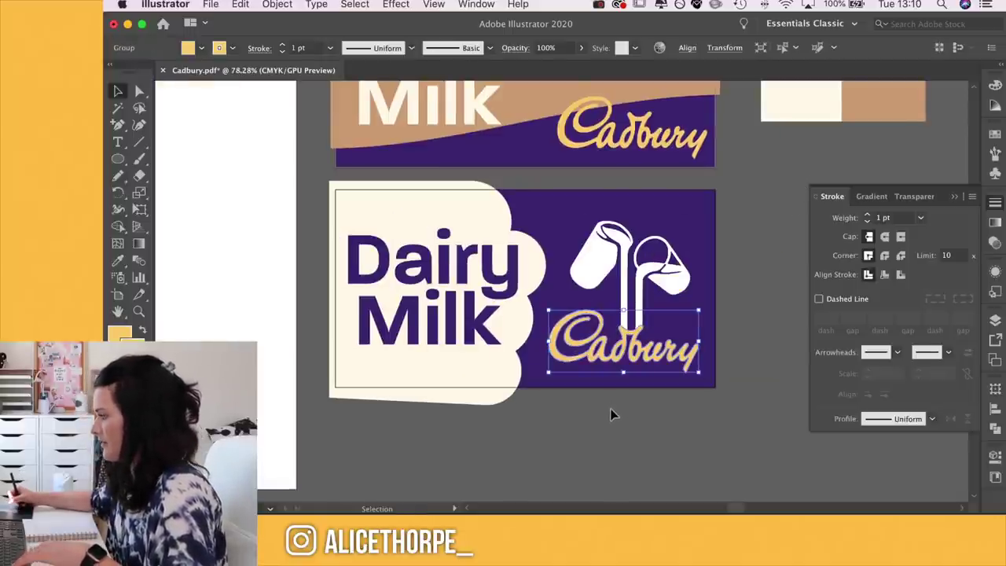
key("ctrl+z")
left_click(604, 418)
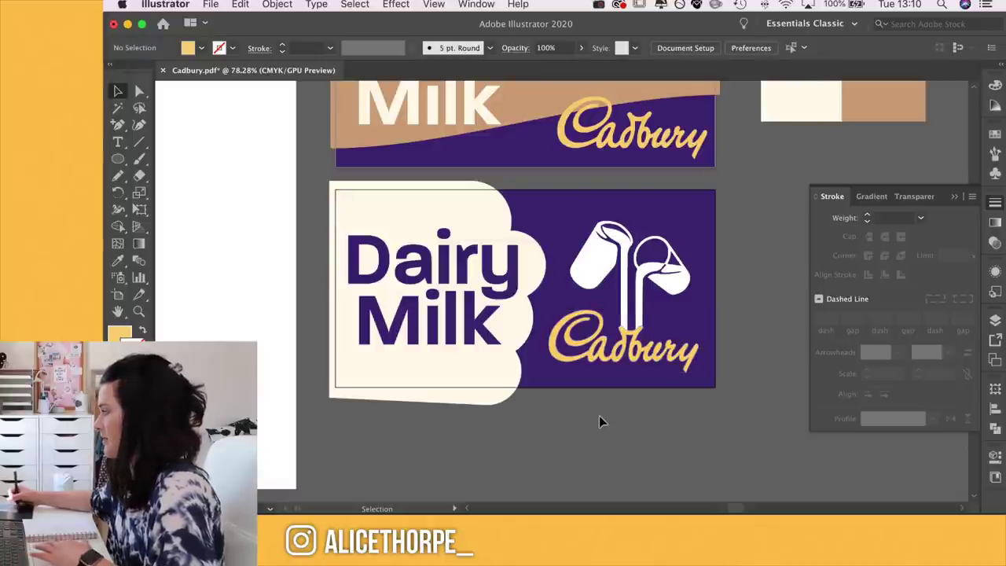
- Duplicate the cloud-edged pack's artboard together with its artwork directly below the original
scroll(661, 299, "down", 1)
scroll(661, 299, "down", 6)
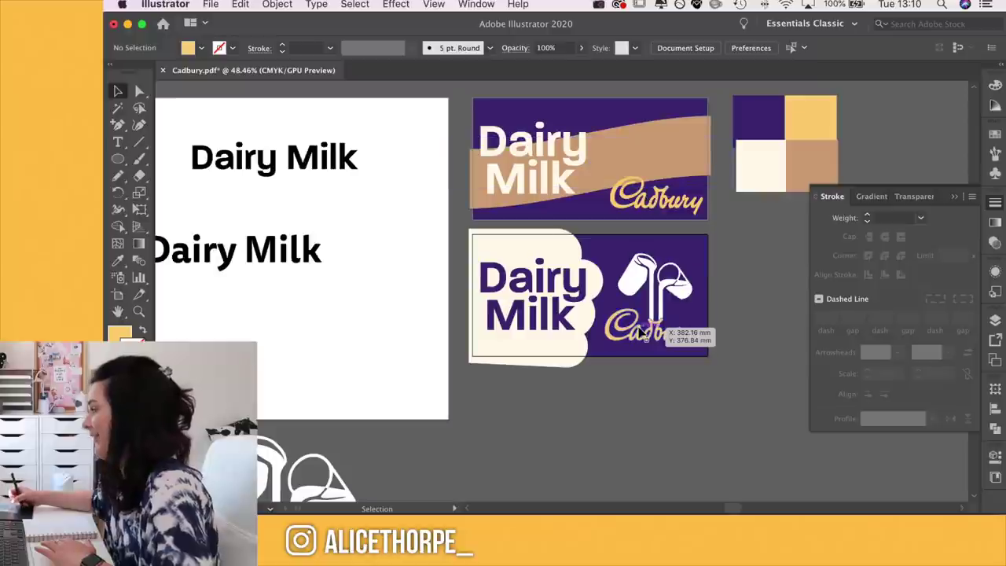
scroll(570, 462, "up", 4)
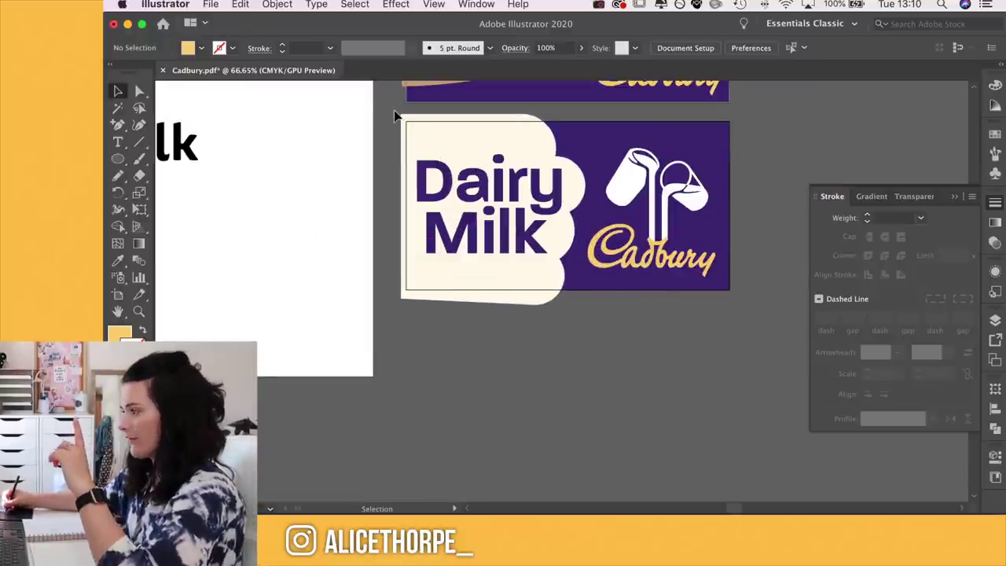
left_click(117, 294)
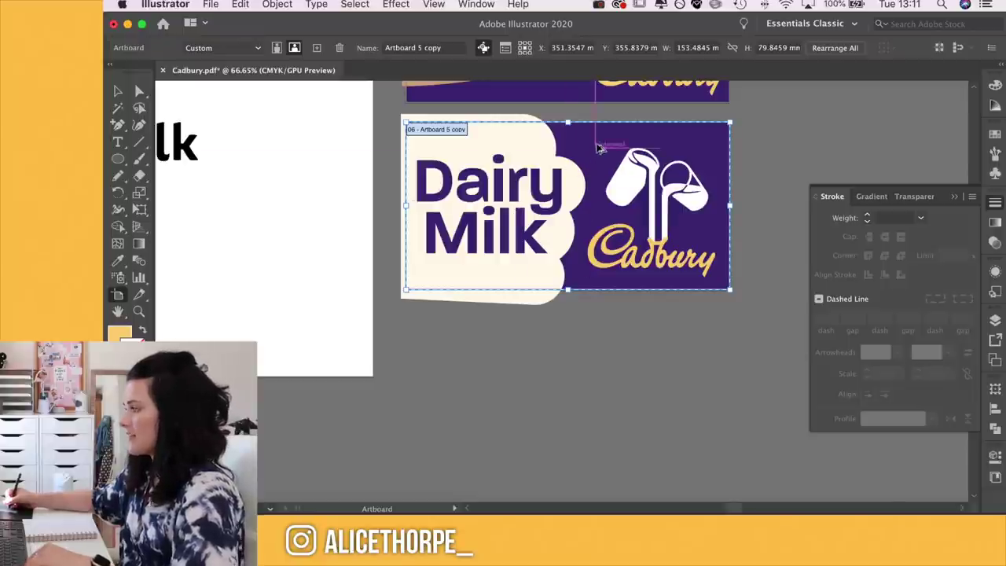
left_click_drag(597, 147, 548, 336)
scroll(547, 336, "down", 3)
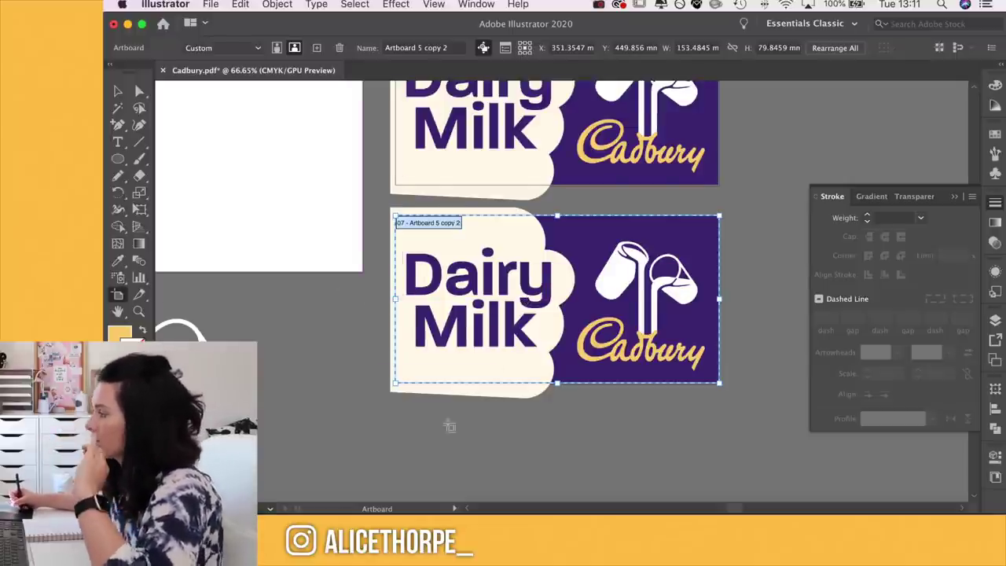
- Clear the cloud shape and text from the copied pack and paint a large white wavy milk shape across its lower half
scroll(450, 426, "down", 2)
scroll(450, 426, "right", 2)
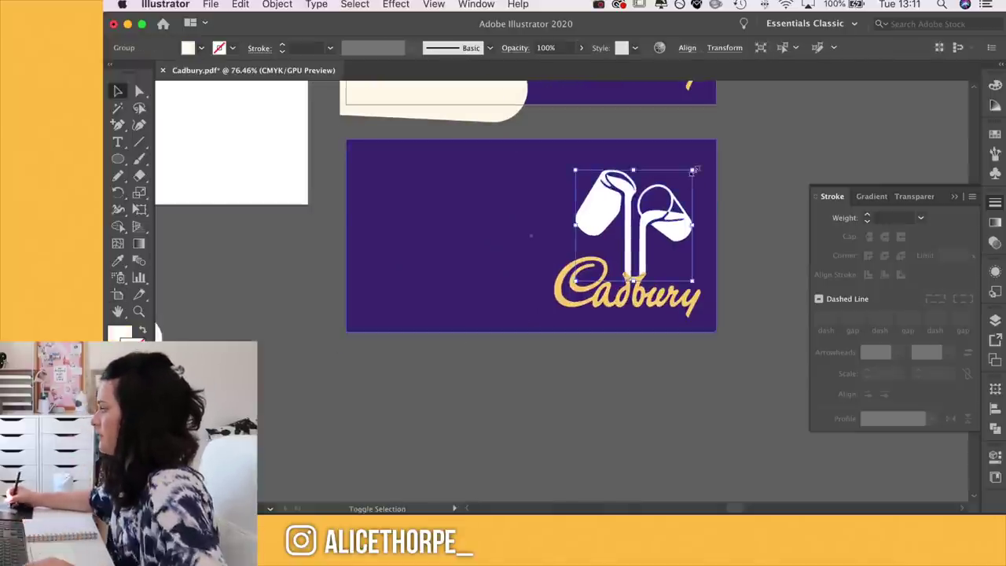
key("super+0")
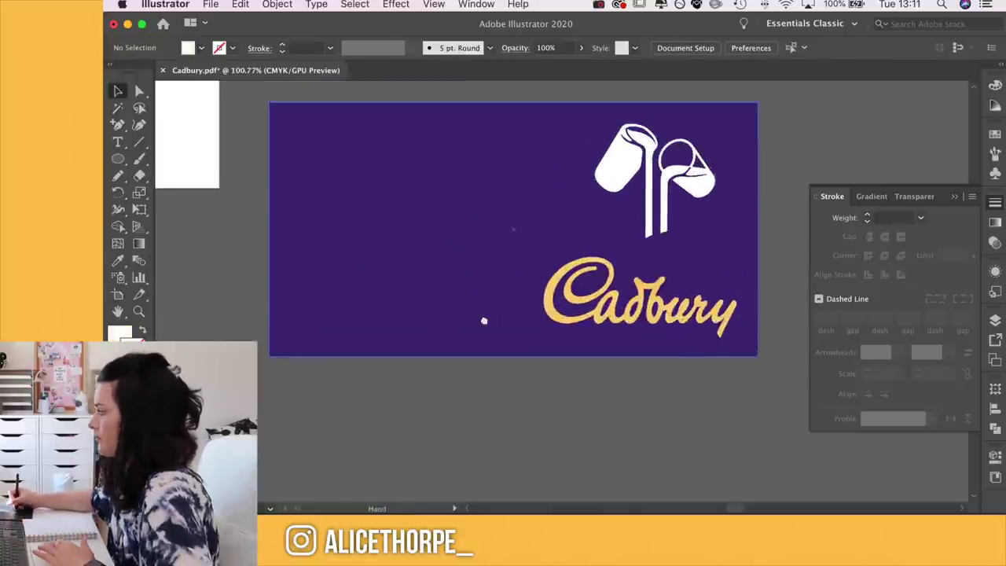
key("shift+b")
mouse_move(775, 245)
left_mouse_down()
mouse_move(544, 280)
mouse_move(249, 271)
mouse_move(711, 295)
mouse_move(398, 321)
left_mouse_up()
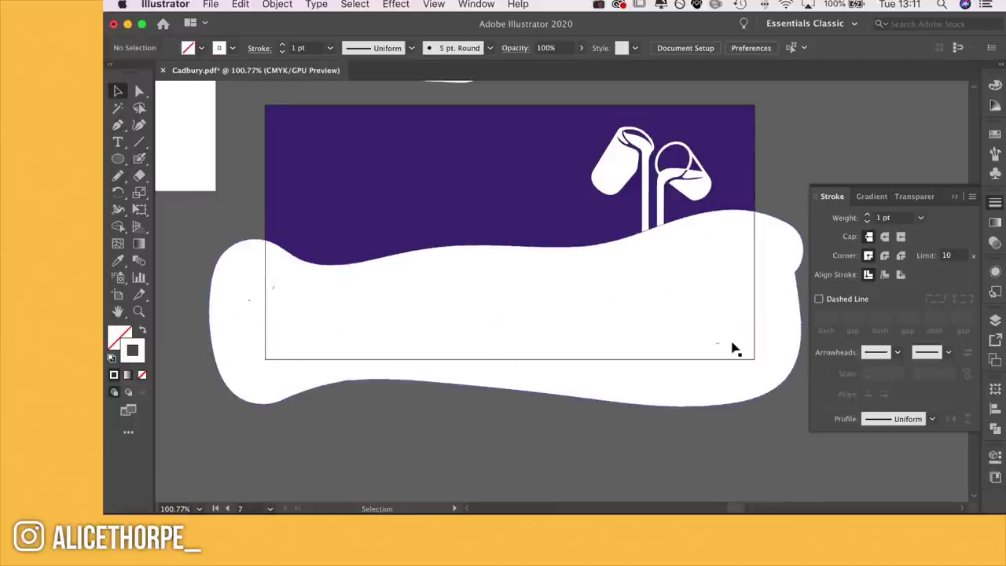
- Clip the white milk shape to the pack outline, using a purple rectangle in front of it as the clipping mask
left_click(319, 180)
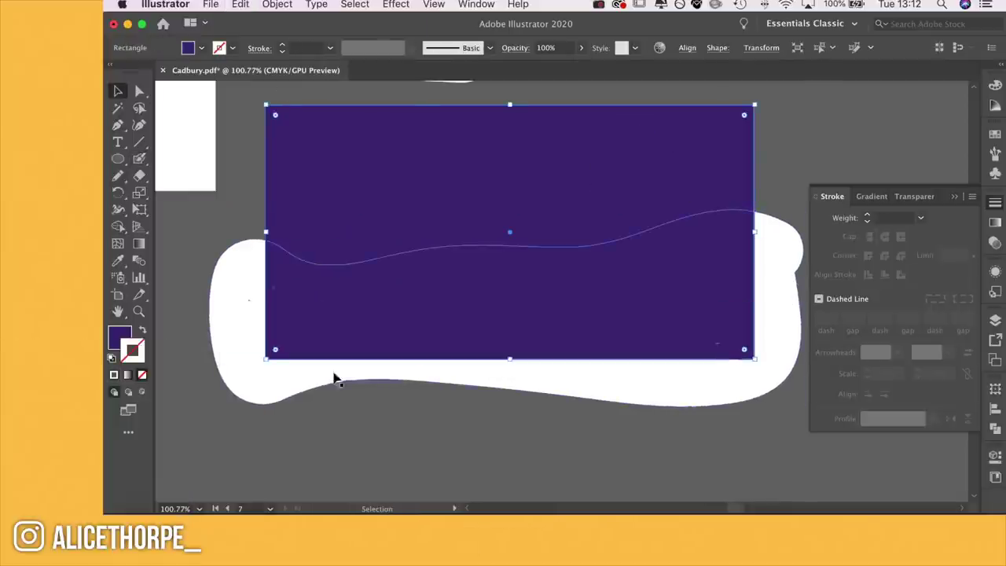
right_click(237, 286)
left_click(265, 317)
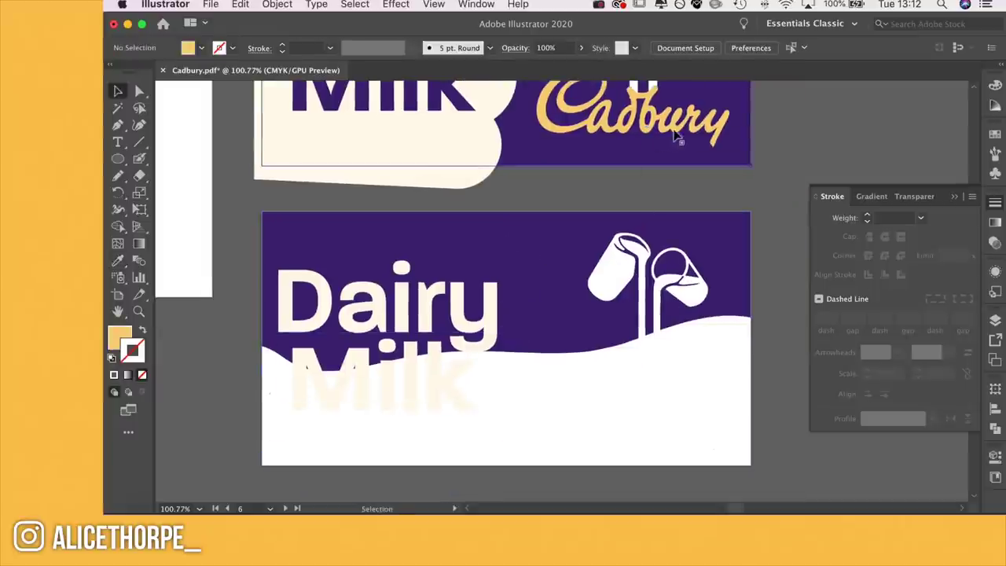
- Copy the yellow Cadbury logo from the cloud-edged pack onto the white milk area and move the words Dairy and Milk up
left_click_drag(645, 137, 688, 437)
left_click(704, 354)
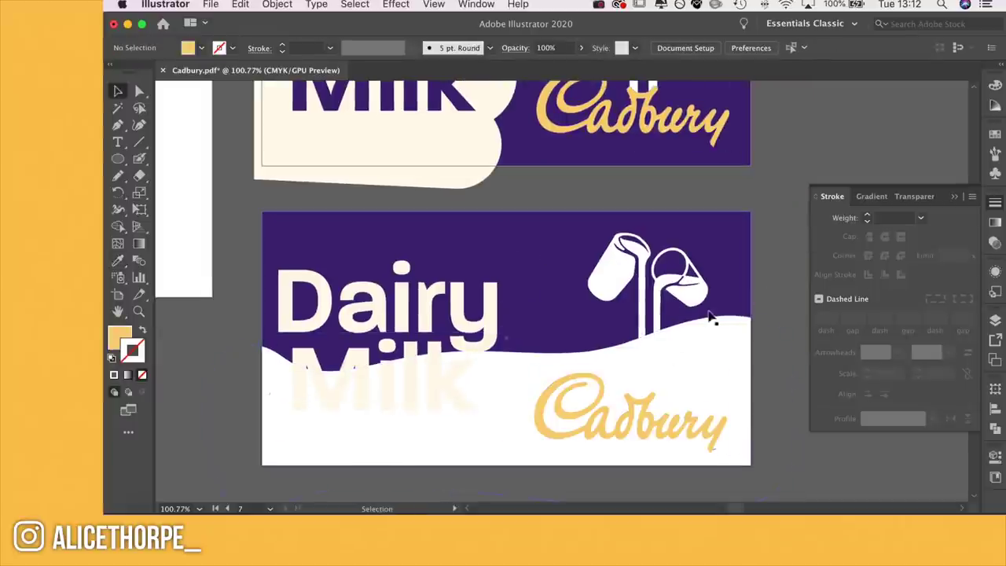
left_click_drag(448, 314, 448, 289)
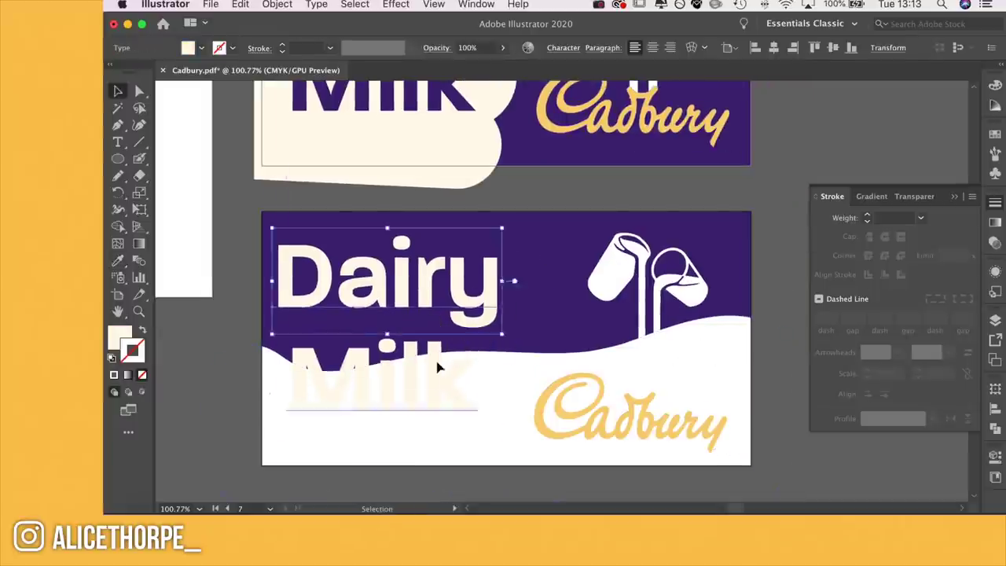
left_click_drag(439, 367, 439, 341)
left_click(294, 441)
left_click(503, 378)
key("a")
double_click(514, 378)
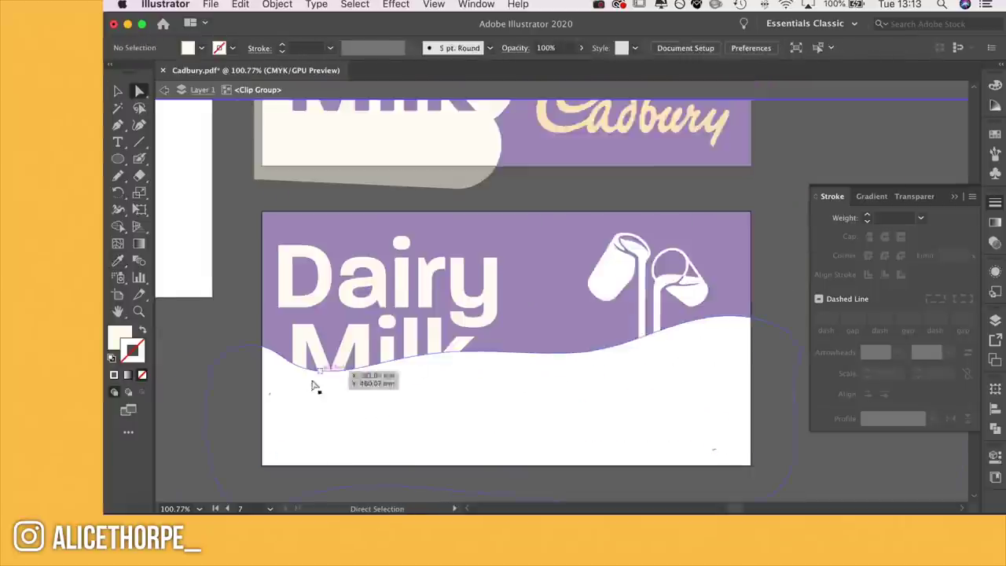
left_click(311, 384)
scroll(309, 382, "up", 3)
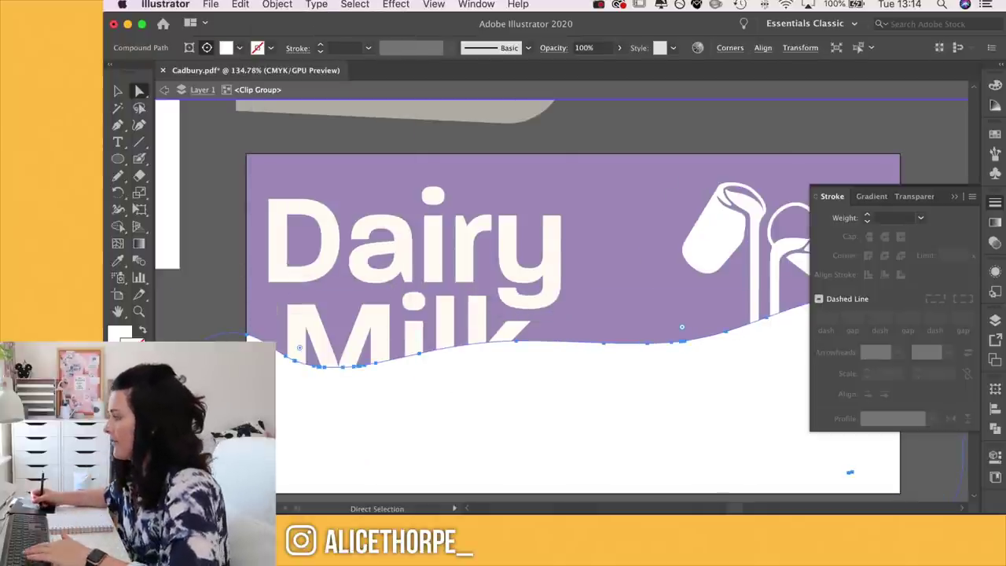
key("v")
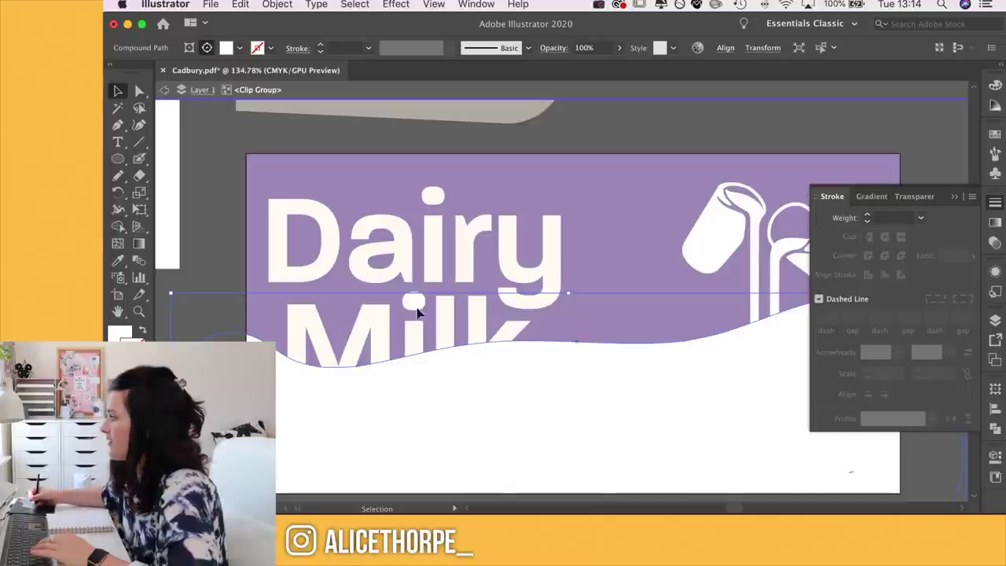
left_click(165, 91)
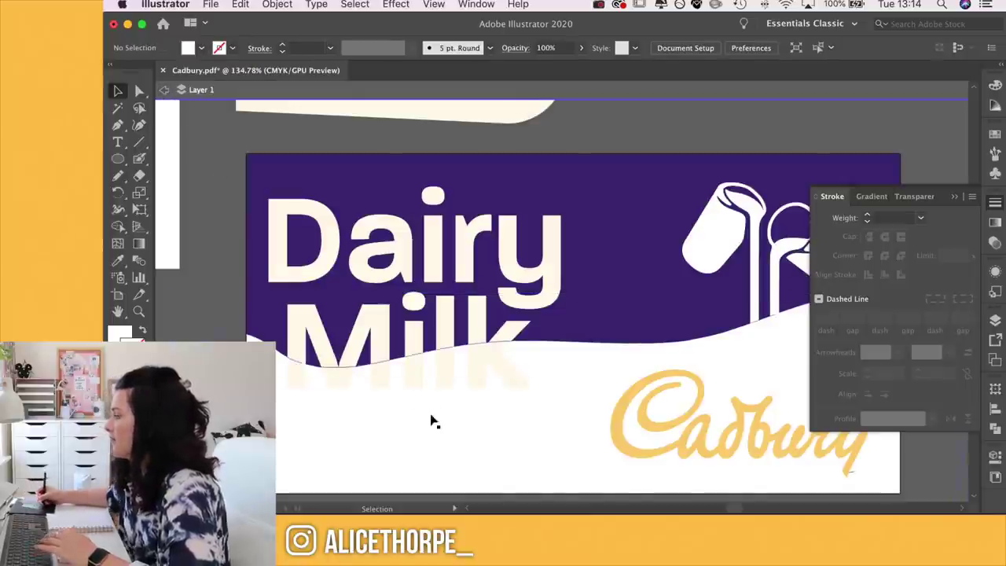
- Isolate the clipped white milk wave and simplify its path to fewer anchor points
scroll(432, 422, "down", 3)
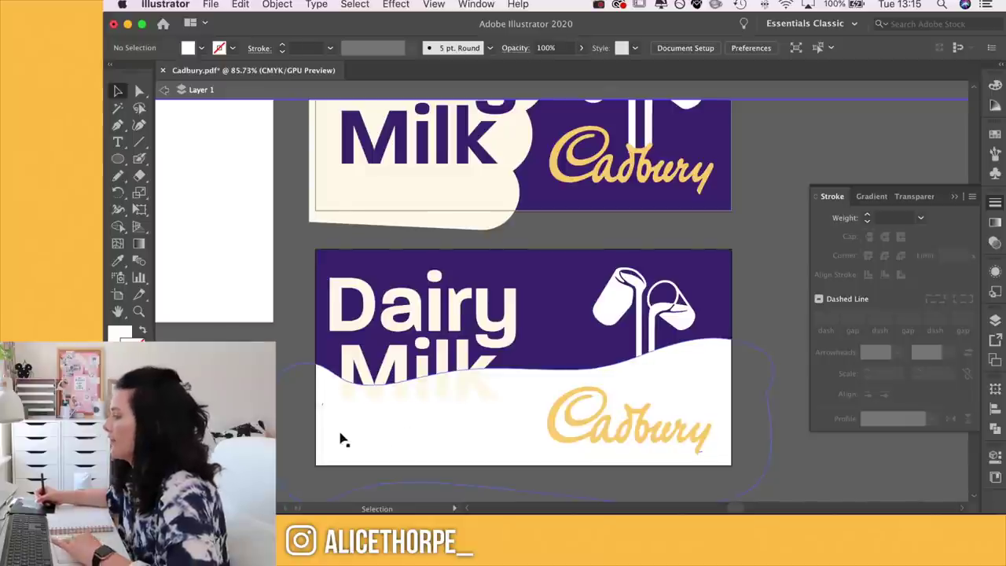
scroll(338, 440, "up", 2)
scroll(330, 439, "up", 2)
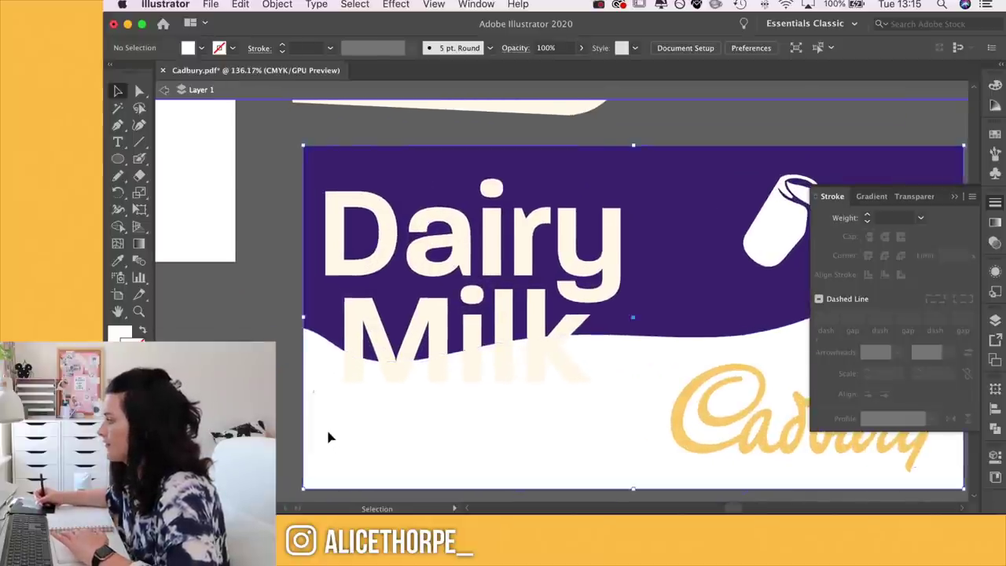
double_click(330, 439)
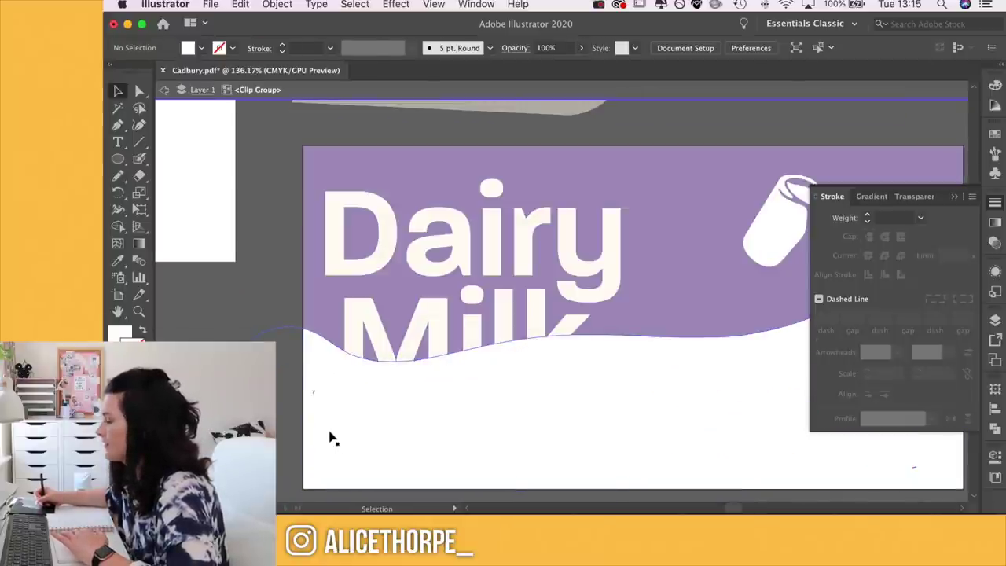
left_click(320, 343)
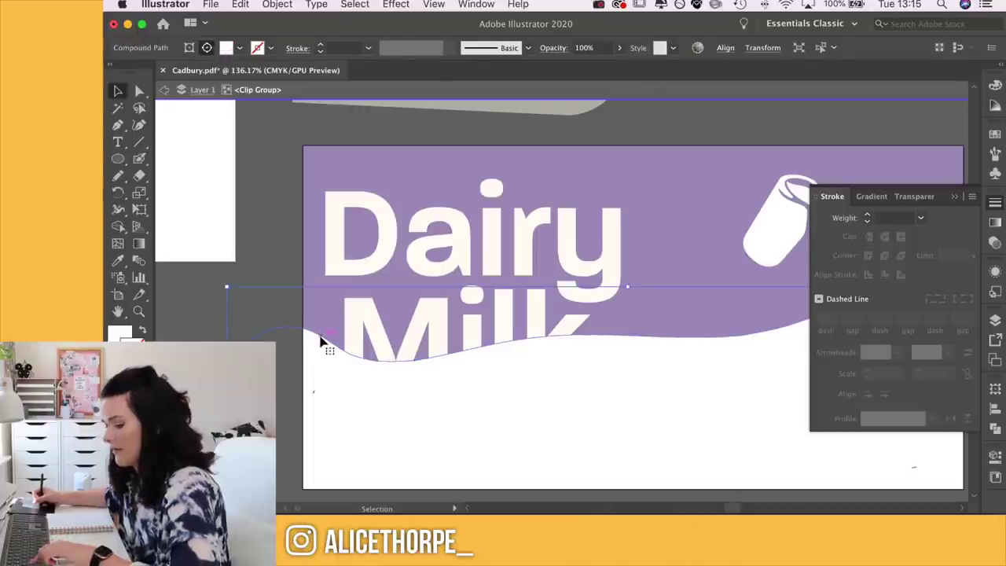
key("a")
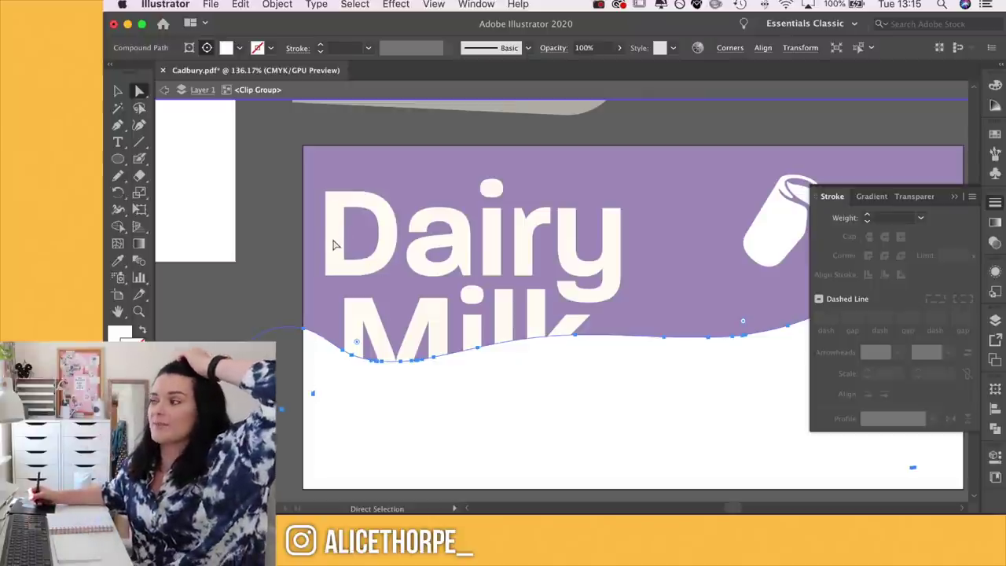
left_click(275, 6)
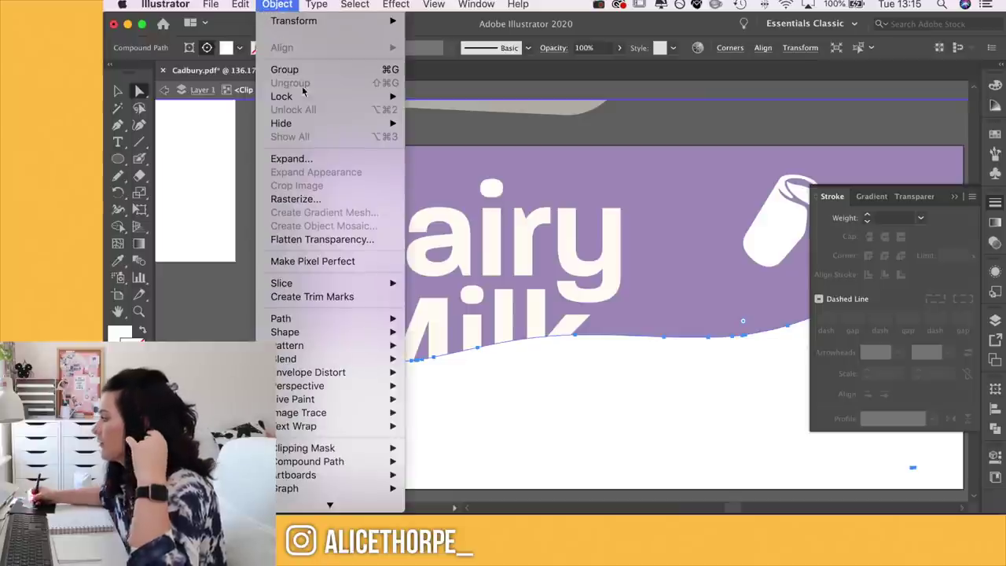
mouse_move(366, 318)
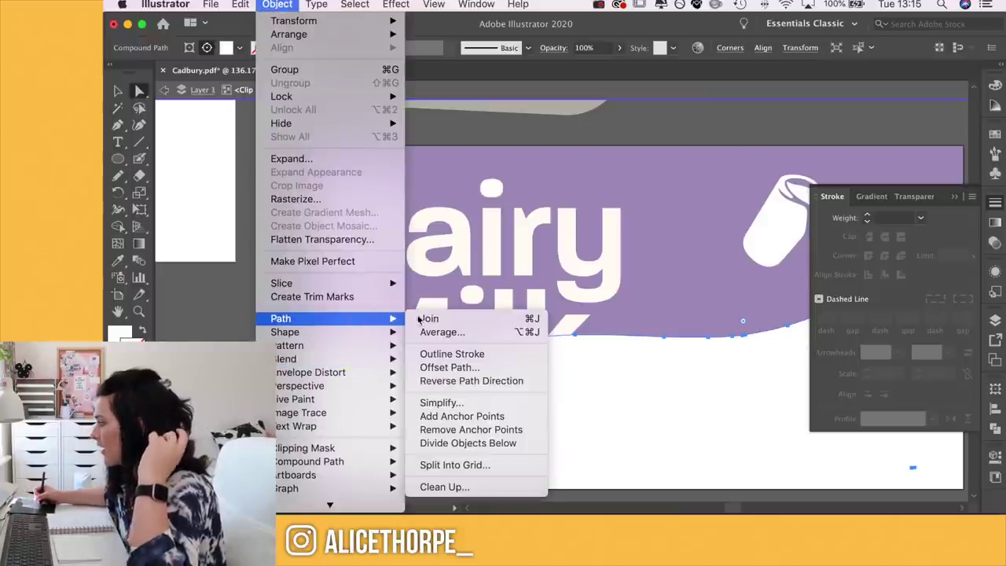
left_click(442, 403)
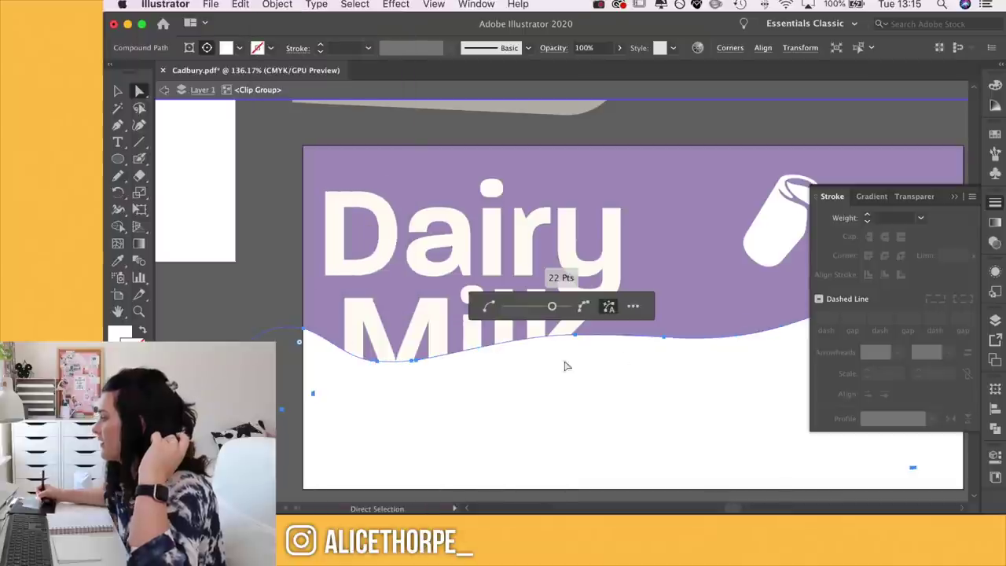
left_click_drag(552, 307, 517, 307)
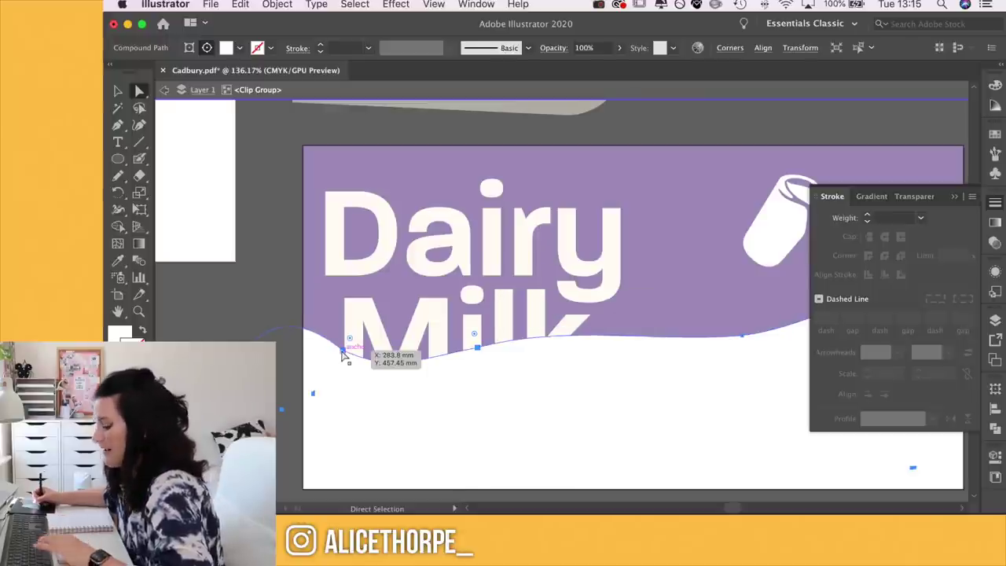
- Lower the wave's edge beneath the word Milk by moving its anchor points and adjusting their handles
left_click_drag(343, 356, 326, 374)
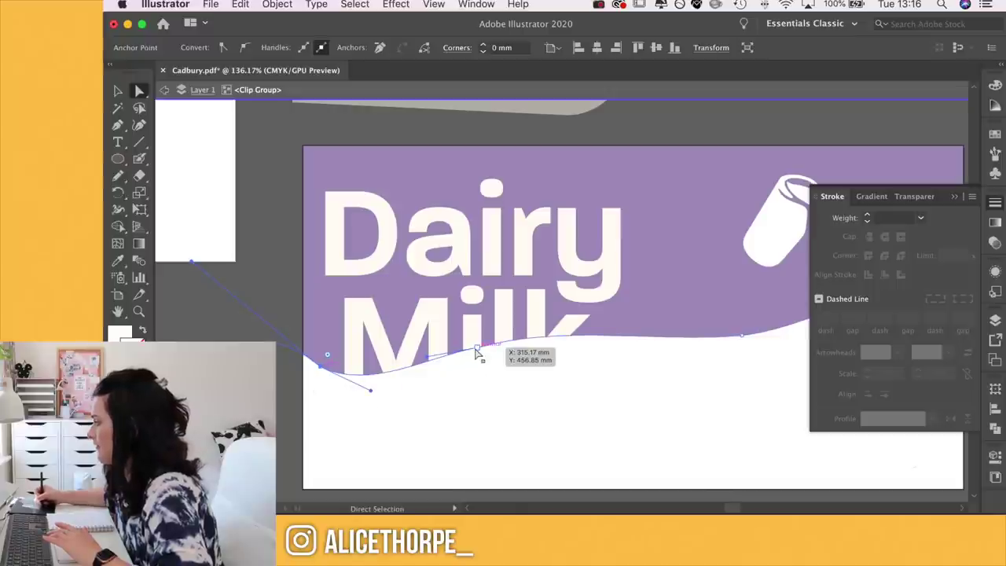
left_click_drag(481, 353, 517, 371)
mouse_move(320, 367)
left_mouse_down()
mouse_move(323, 379)
mouse_move(320, 366)
left_mouse_up()
mouse_move(370, 391)
left_mouse_down()
mouse_move(388, 400)
mouse_move(380, 387)
left_mouse_up()
- Refine the wave's remaining anchors and handles into a smooth rise from Milk towards the milk streams, and leave isolation of the clip group
left_click_drag(647, 398, 540, 388)
left_click_drag(633, 321, 673, 334)
left_click_drag(407, 357, 401, 367)
left_click_drag(488, 344, 497, 347)
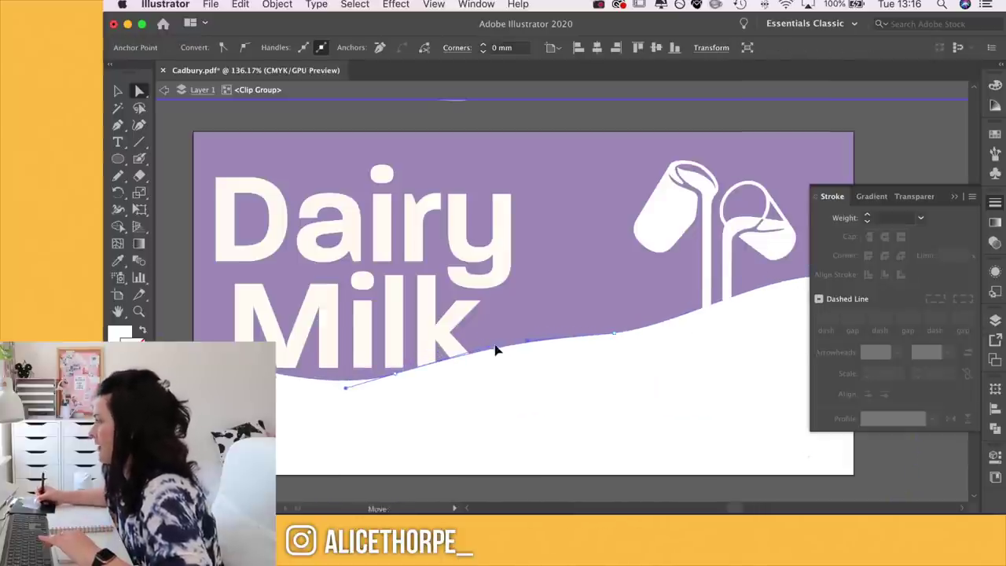
left_click(615, 334)
left_click_drag(697, 327, 697, 323)
left_click_drag(527, 343, 525, 338)
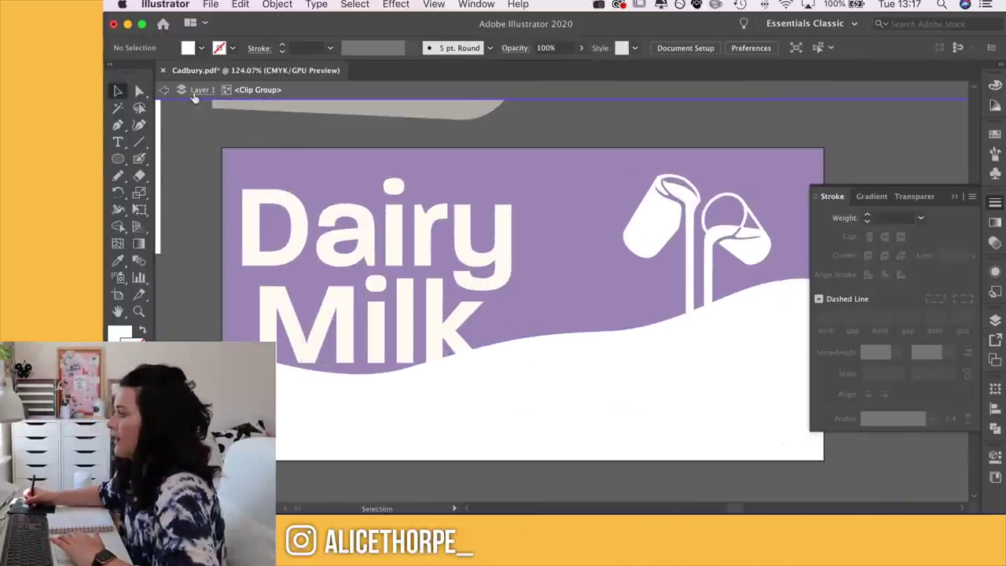
left_click(164, 92)
- Recolour the cream words Dairy and Milk with the pure white sampled from the milk wave
left_click(433, 353)
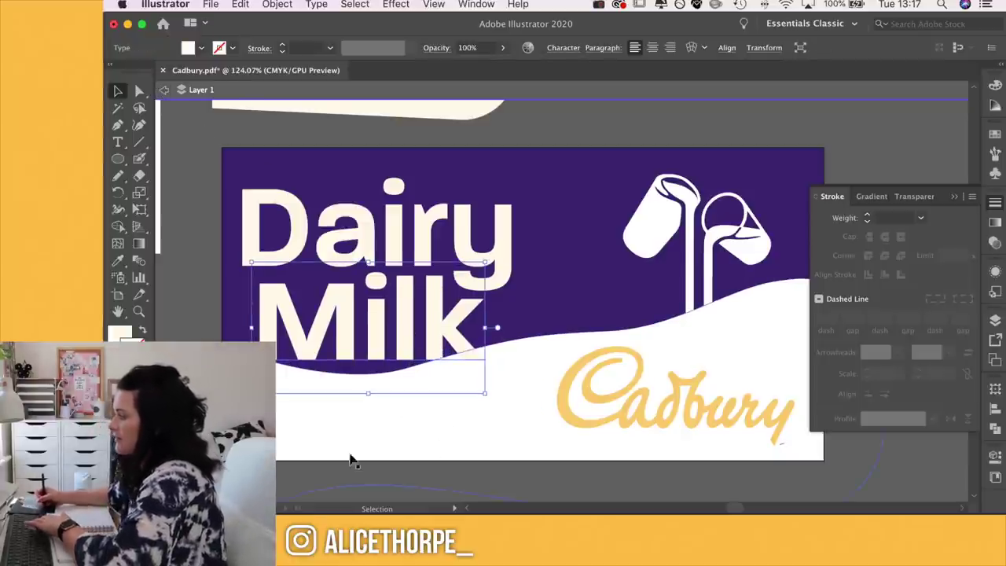
left_click(201, 321)
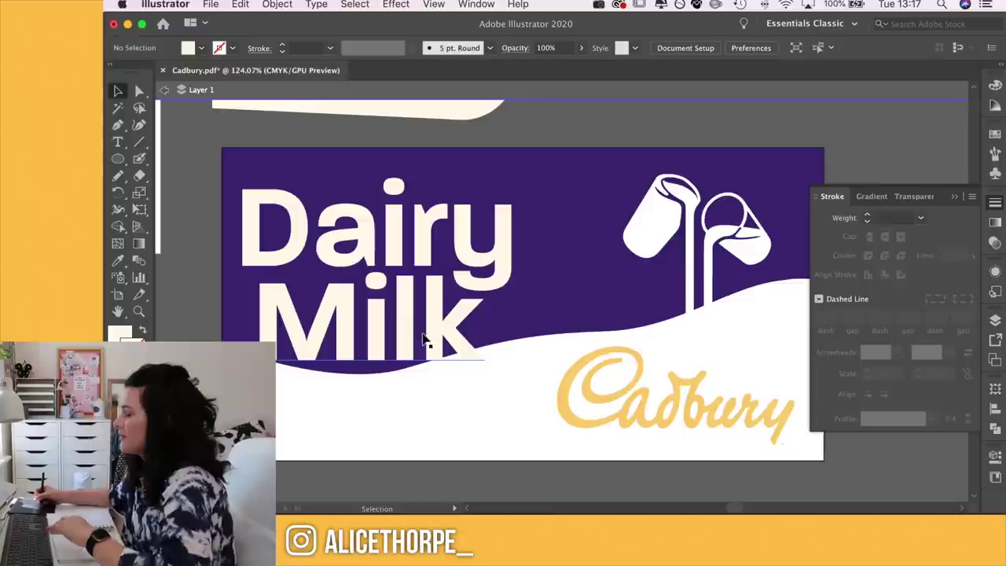
left_click(422, 363)
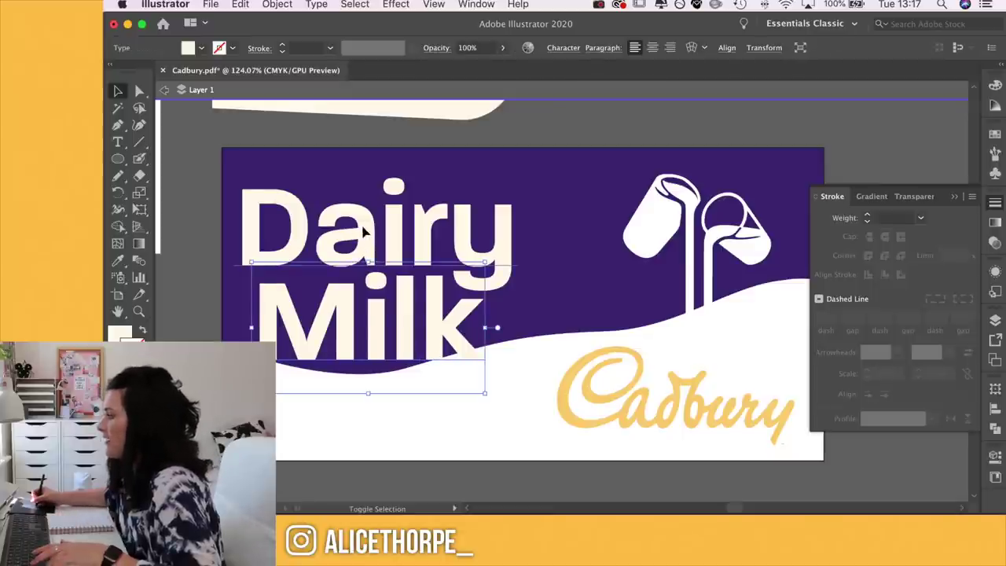
left_click(361, 236, "shift")
key("i")
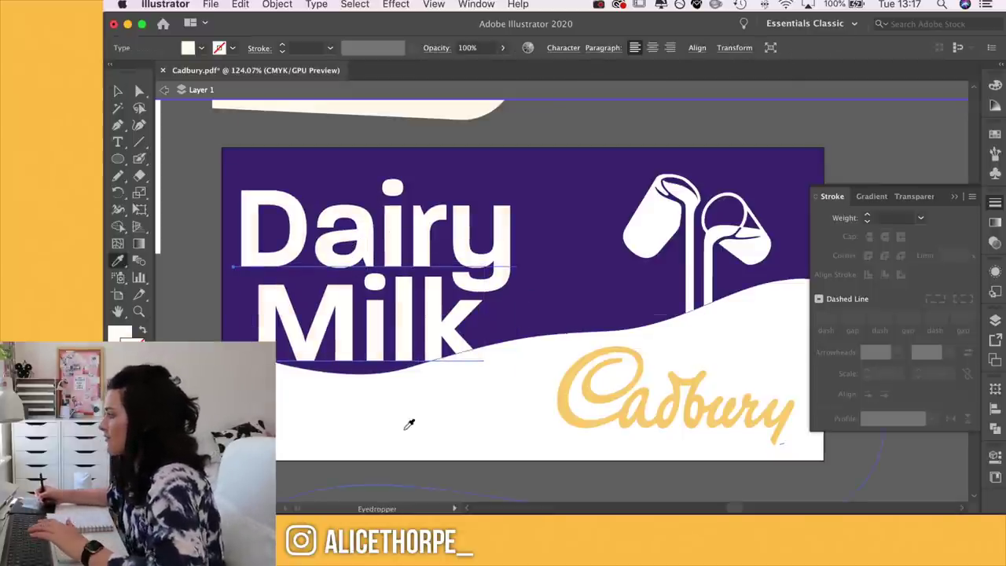
left_click(413, 412)
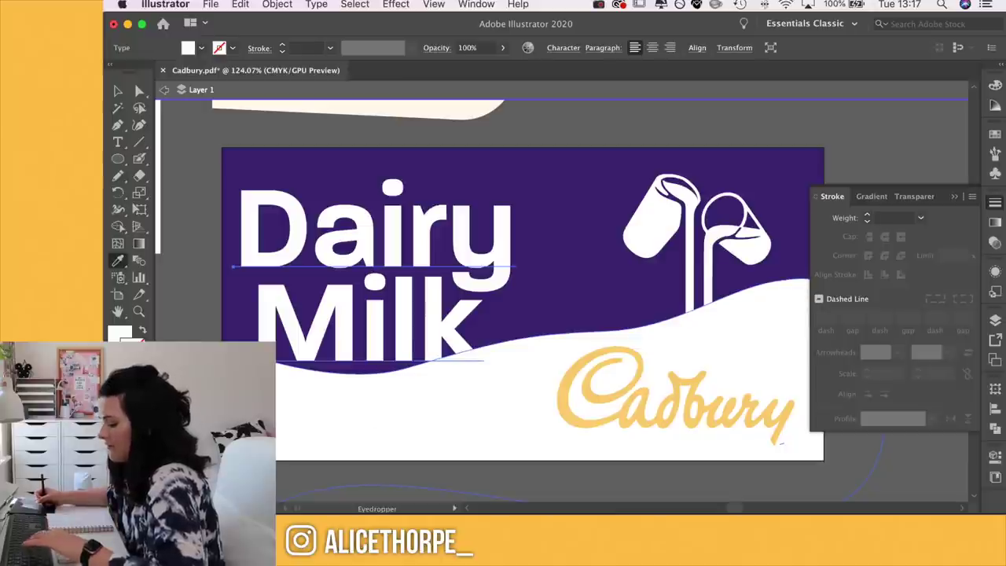
key("v")
left_click(200, 307)
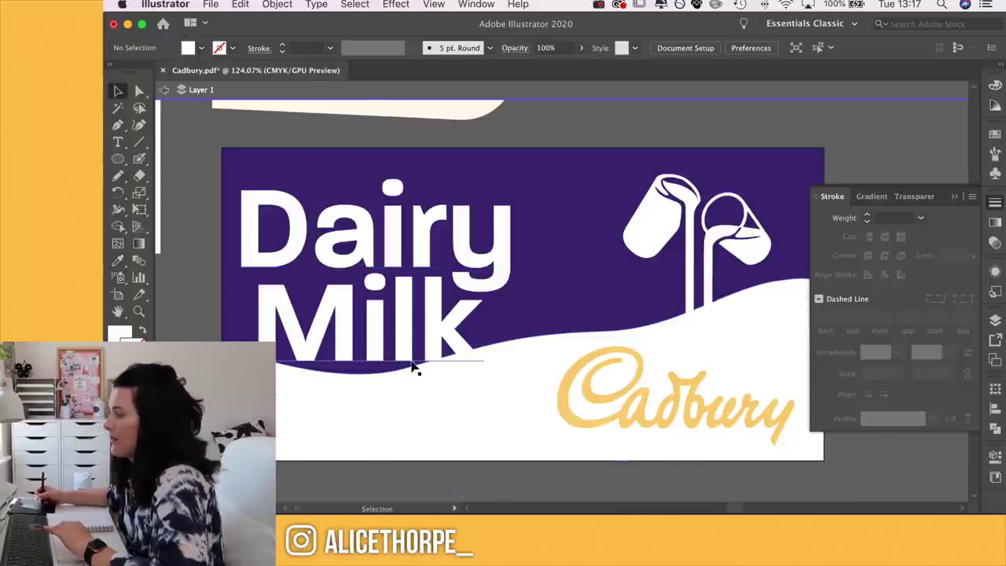
- Nudge the word Dairy slightly left above Milk on the milk wave wrapper and deselect it
scroll(480, 411, "down", 3)
scroll(472, 411, "down", 4)
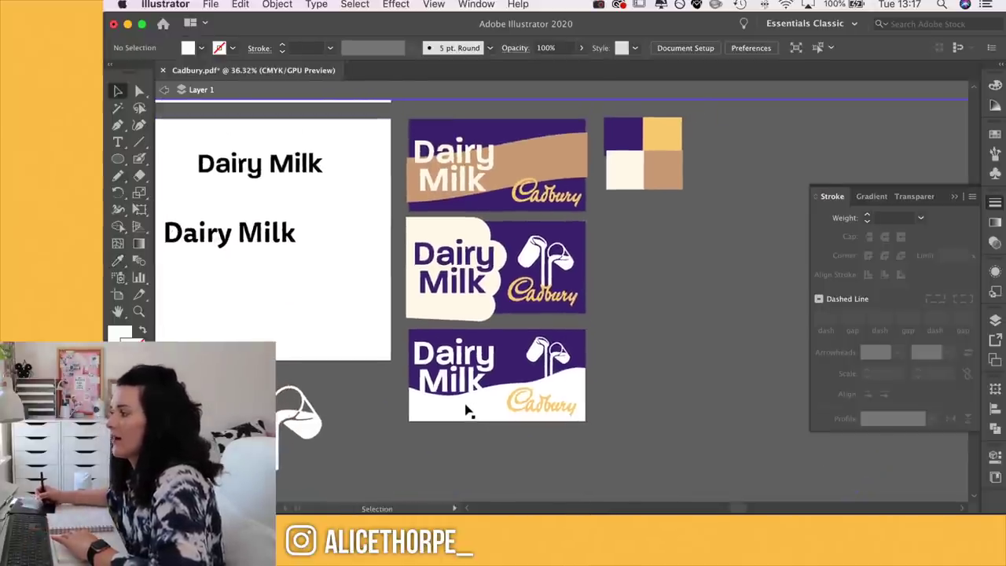
scroll(467, 410, "up", 5)
scroll(488, 413, "up", 3)
left_click(506, 236)
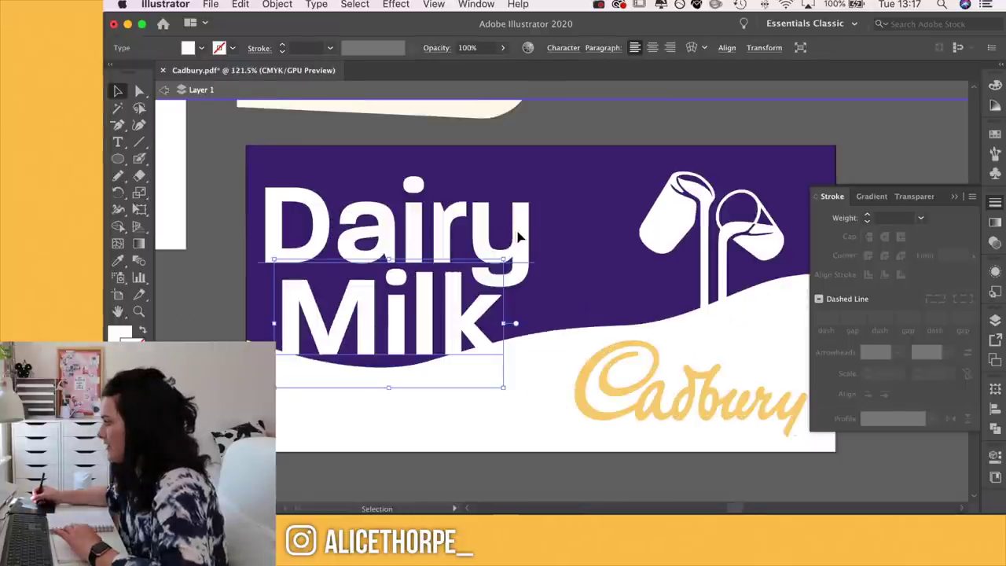
left_click(518, 240)
key("Left")
key("Left")
key("Left")
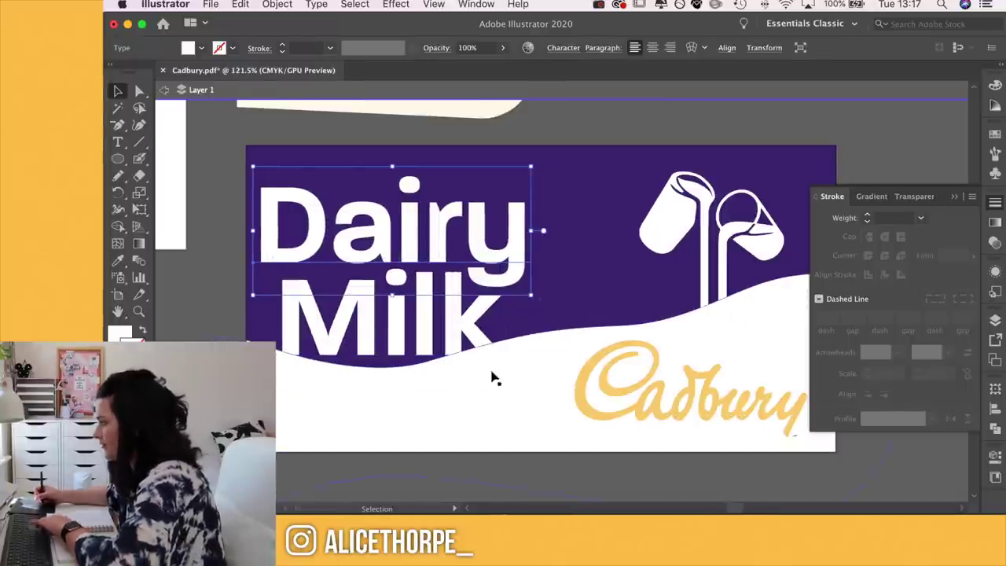
left_click(202, 288)
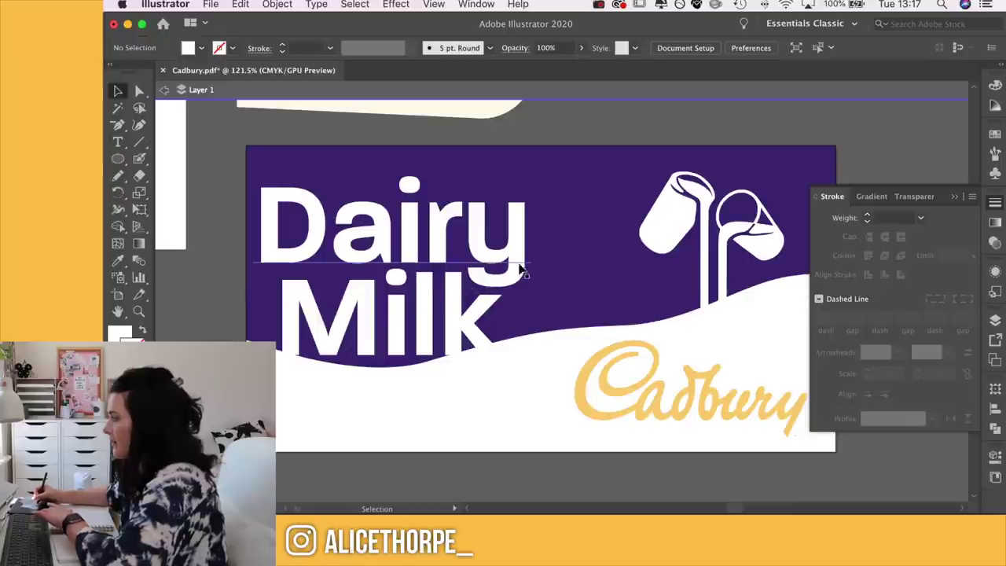
- Place a spare copy of the word Milk beside the detached glasses graphic and convert the wrapper's Milk to outlines
left_click(371, 338)
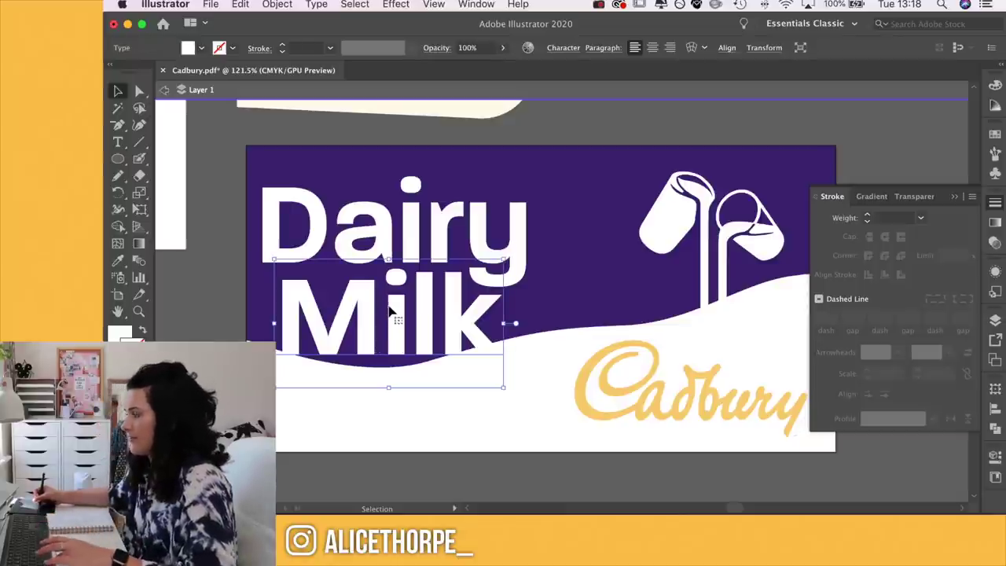
left_click_drag(396, 312, 189, 440)
scroll(437, 335, "up", 3)
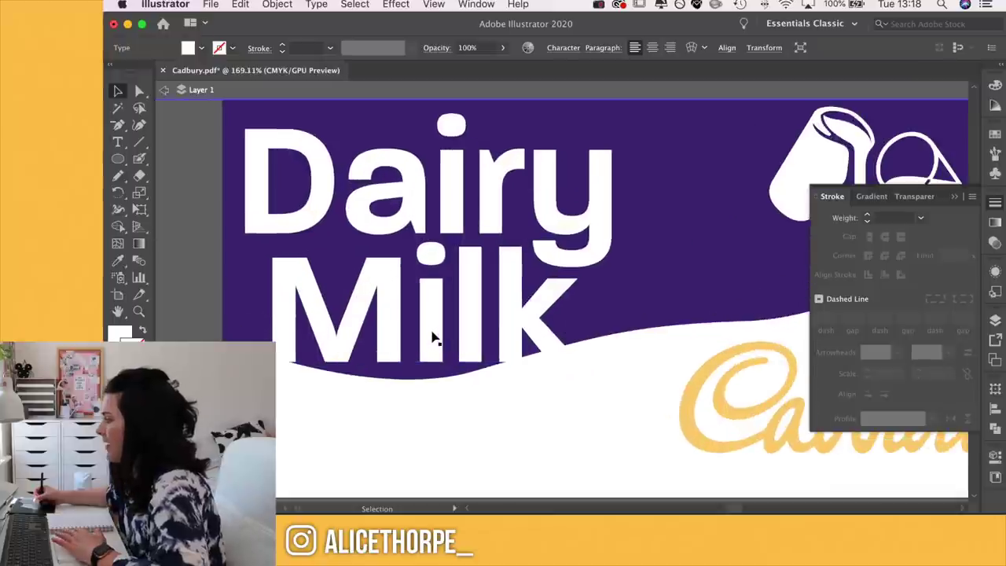
left_click(281, 7)
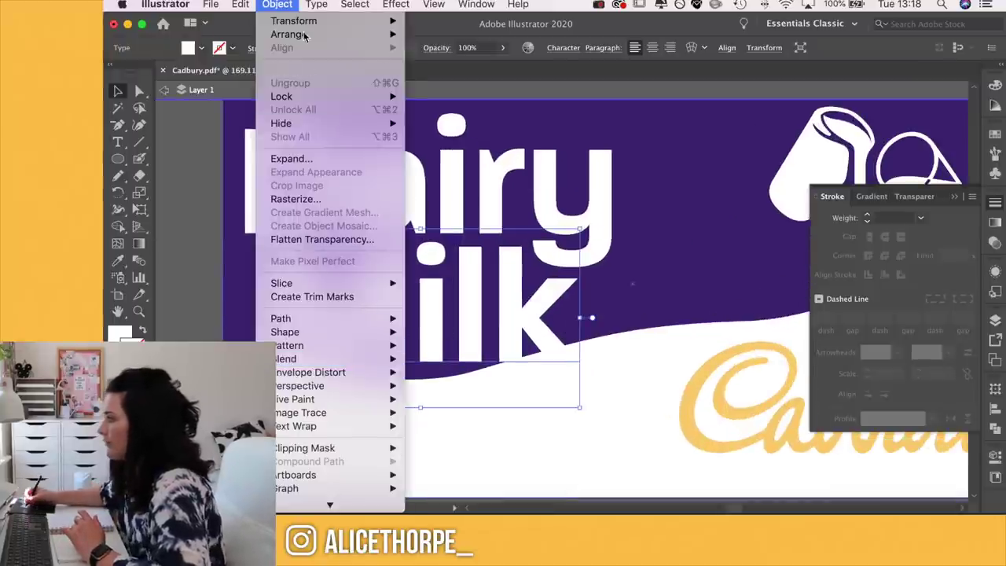
mouse_move(316, 5)
left_click(380, 235)
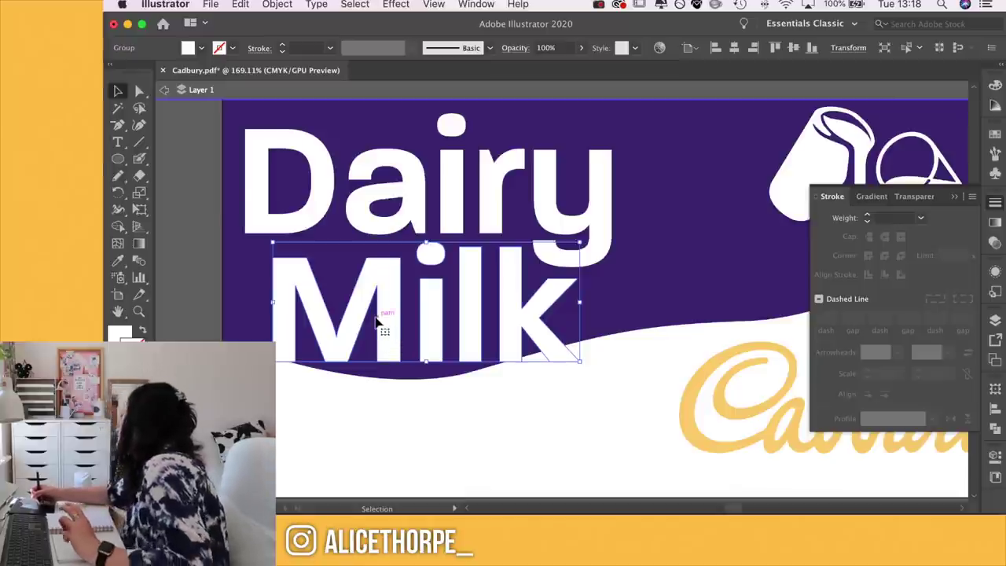
- Try to extend the feet of the outlined Milk letters into the wave by moving their lower anchor points down
key("a")
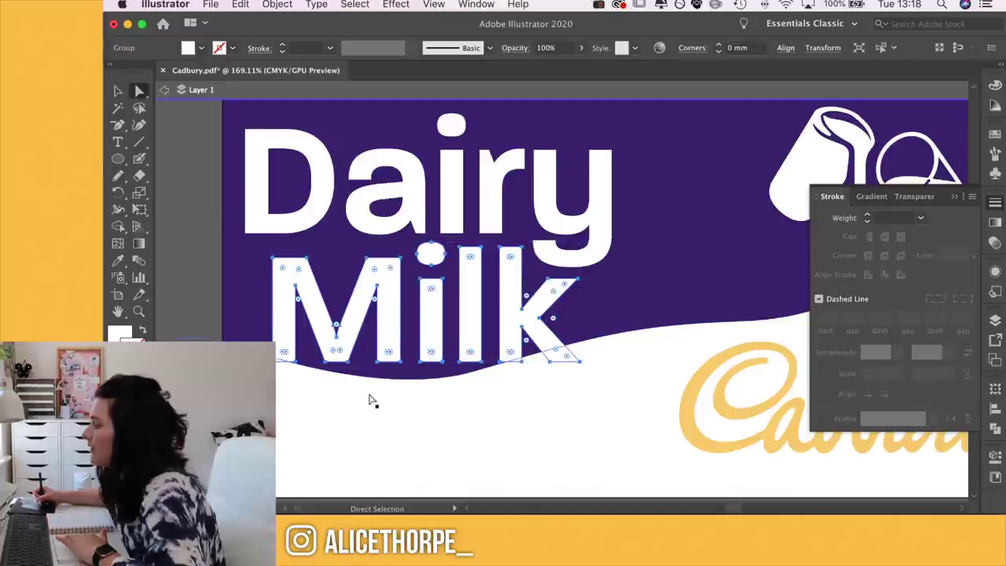
scroll(313, 381, "up", 2)
left_click(291, 357)
left_click_drag(291, 360, 291, 370)
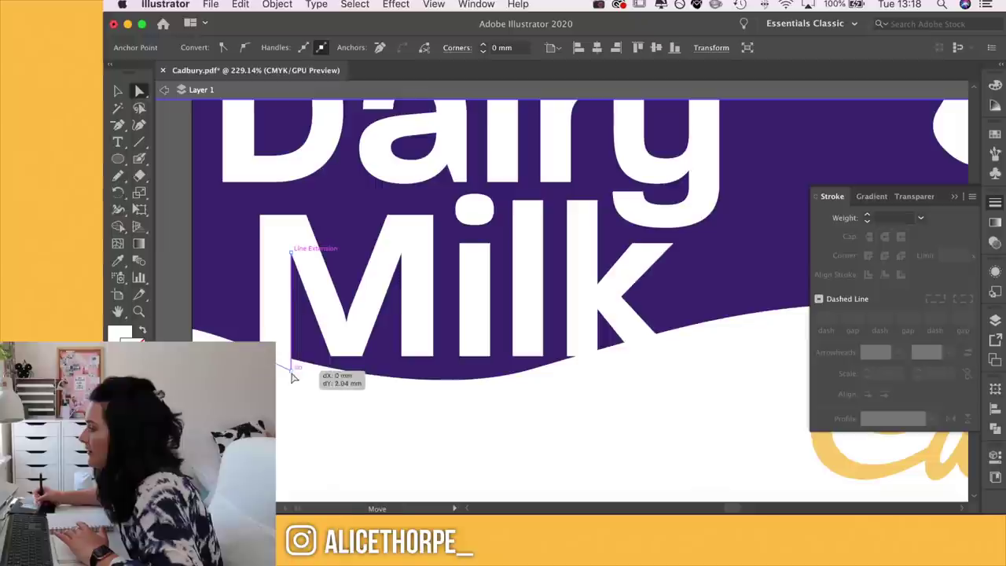
left_click_drag(568, 355, 570, 368)
scroll(561, 418, "down", 8)
key("super+shift+a")
scroll(578, 350, "up", 2)
left_click(571, 364)
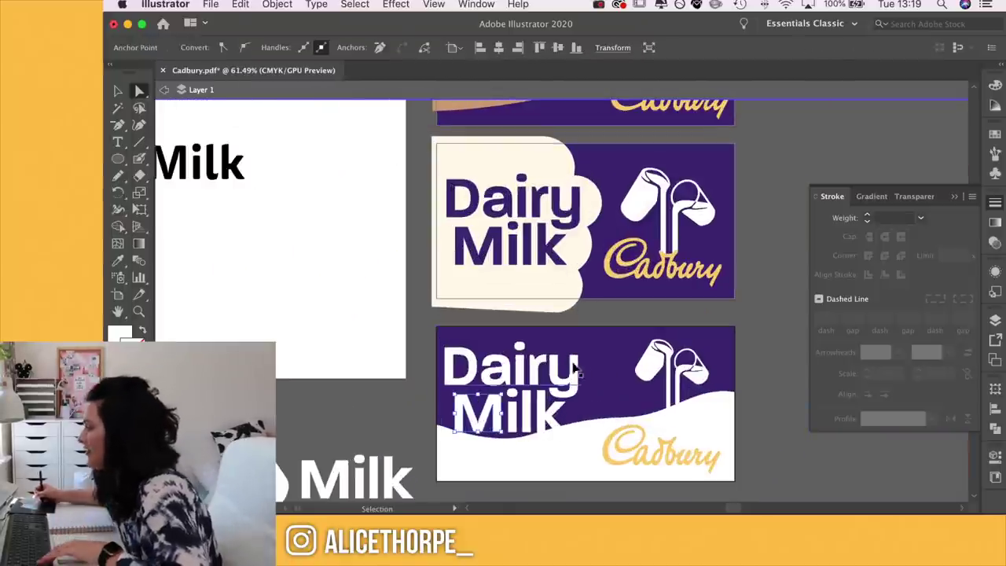
- Raise the white milk wave so its edge meets the base of the word Milk
scroll(510, 449, "up", 3)
left_click(514, 431)
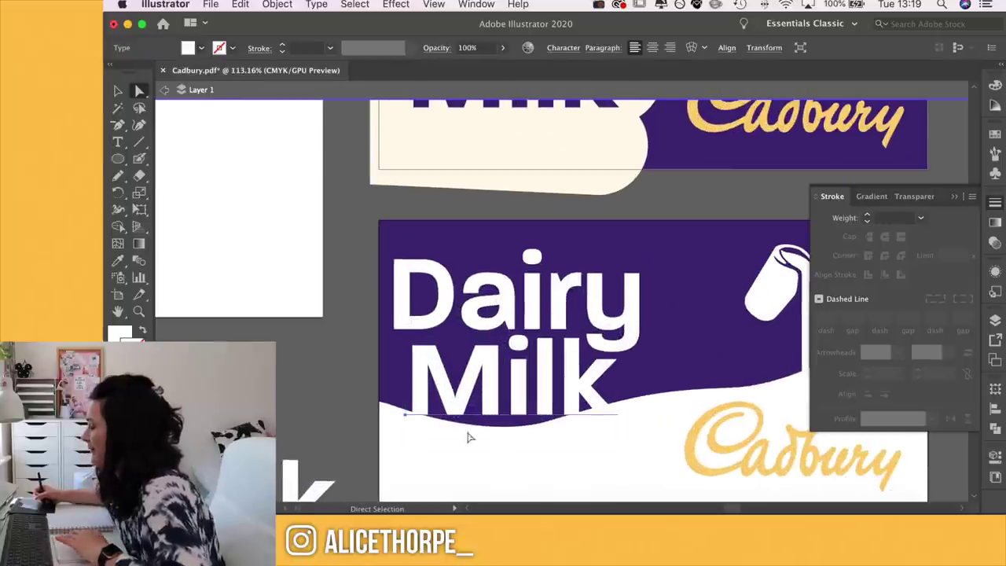
scroll(388, 402, "up", 1)
scroll(388, 403, "up", 1)
scroll(430, 377, "down", 2)
key("super+shift+a")
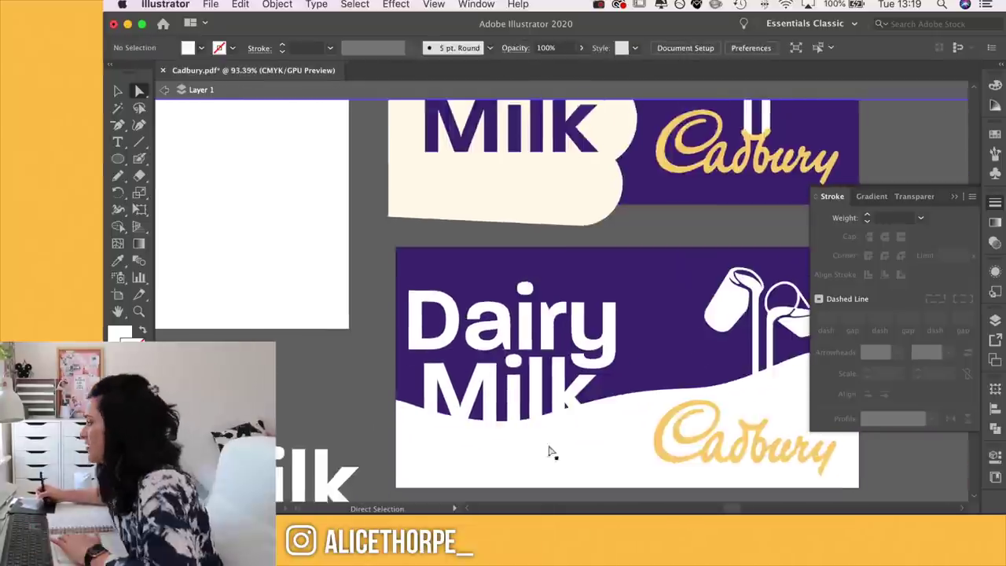
- Raise the wave's anchor beneath Milk and adjust the handles shaping the rise towards the milk streams
scroll(519, 475, "up", 4)
left_click(335, 426)
left_click_drag(443, 364, 443, 351)
scroll(442, 349, "down", 2)
left_click_drag(607, 308, 635, 303)
left_click(534, 315)
scroll(487, 318, "down", 2)
left_click_drag(678, 277, 648, 280)
- Fine-tune the wave's other anchors and handles into one smooth curve that trims the feet of the Milk letters
scroll(601, 322, "up", 2)
left_click_drag(346, 338, 375, 337)
left_click(451, 382)
left_click_drag(540, 319, 541, 309)
mouse_move(374, 288)
left_mouse_down()
mouse_move(357, 297)
mouse_move(377, 296)
left_mouse_up()
left_click_drag(464, 236, 465, 227)
key("super+shift+a")
scroll(527, 334, "down", 4)
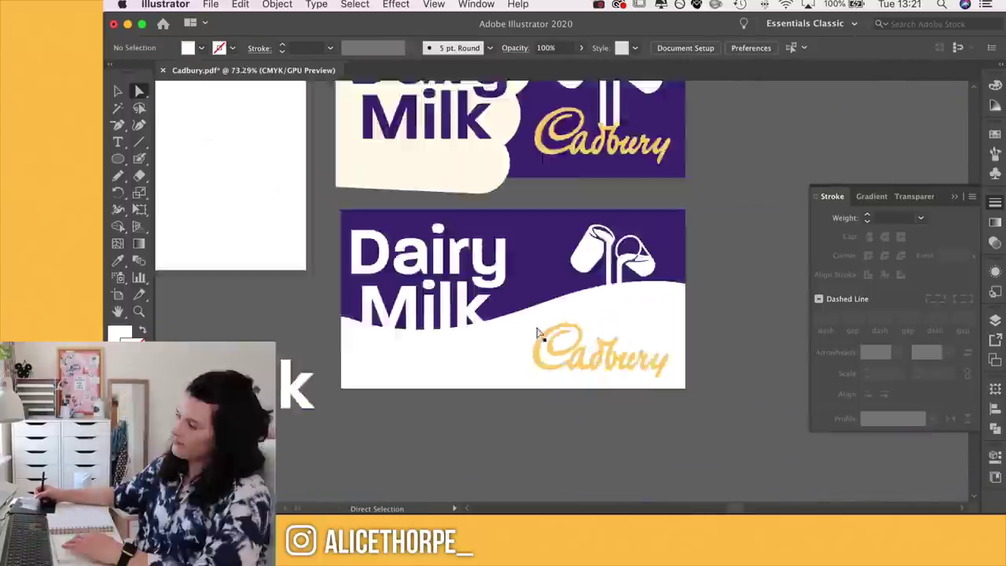
- Set the tracking of the letter D in Dairy to -4
scroll(445, 326, "down", 1)
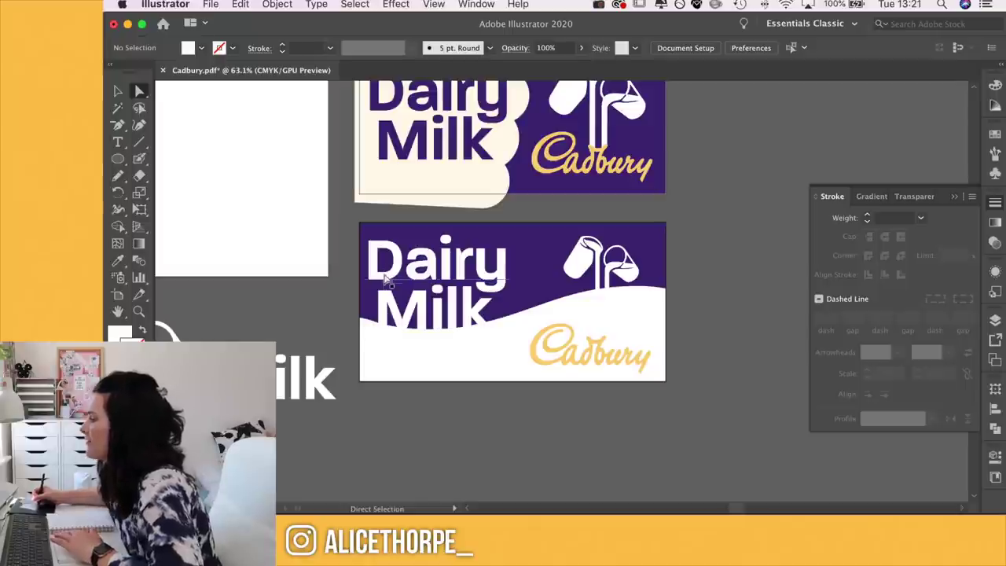
scroll(385, 281, "up", 3)
key("t")
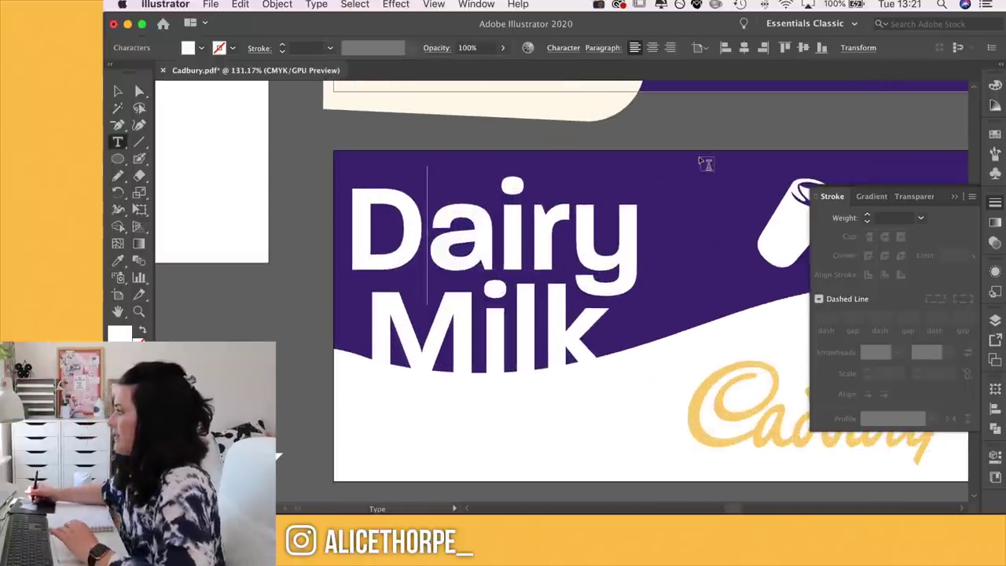
left_click(563, 47)
left_click_drag(347, 232, 424, 232)
left_click(563, 47)
left_click(521, 139)
left_click(522, 139)
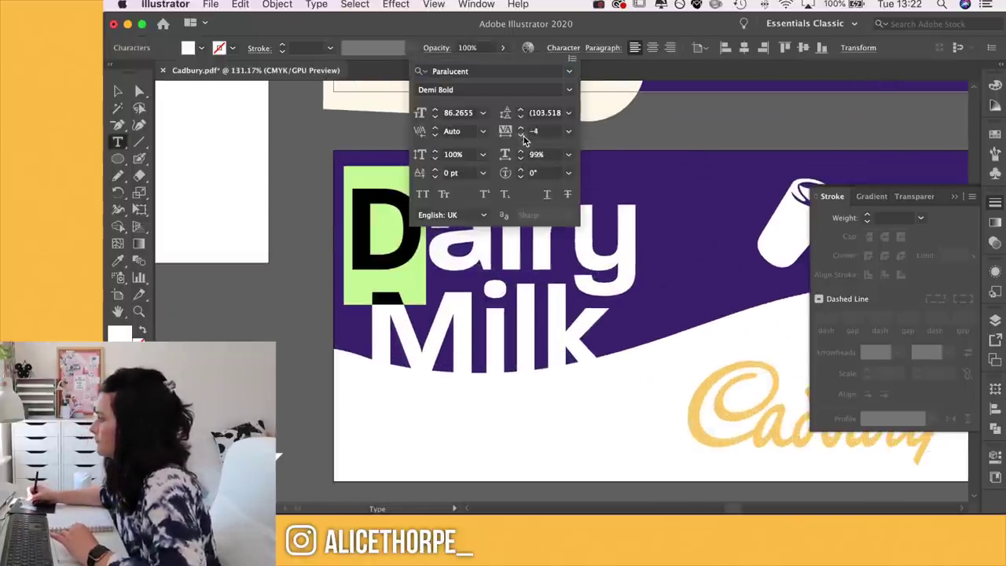
- Adjust the tracking of further letter groups in the word Dairy to even out their spacing
left_click(493, 236)
scroll(551, 315, "right", 1)
left_click(563, 47)
left_click(563, 47)
left_click_drag(364, 240, 500, 240)
scroll(500, 240, "up", 1)
left_click(563, 48)
left_click_drag(400, 287, 467, 287)
left_click(521, 136)
left_click(558, 48)
left_click(521, 128)
- Move the word Dairy slightly right, closer to the left edge of Milk
key("super+shift+a")
key("v")
left_click_drag(539, 306, 552, 306)
left_click(561, 305)
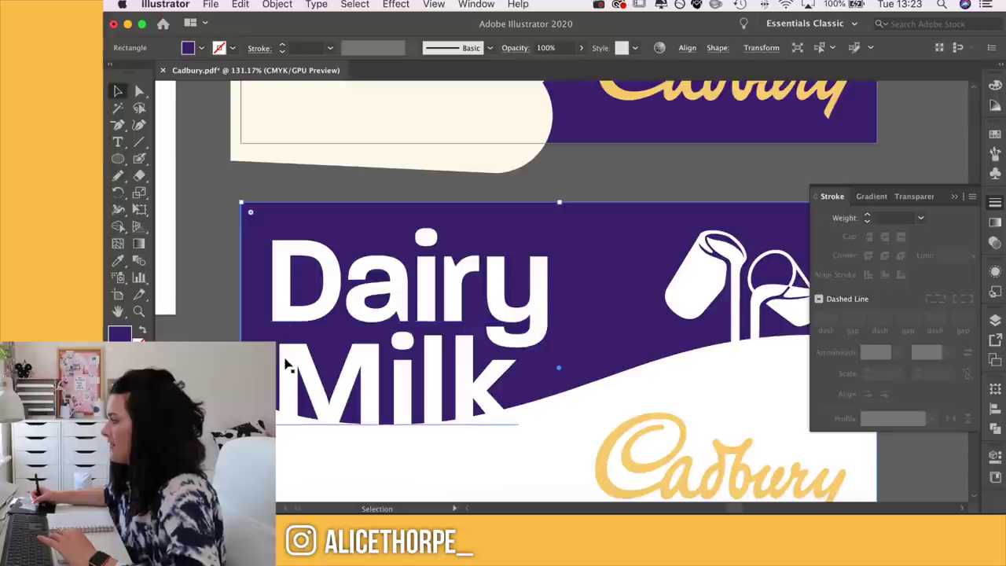
- Narrow the letter a in Dairy by reducing its horizontal scale
scroll(276, 368, "down", 4)
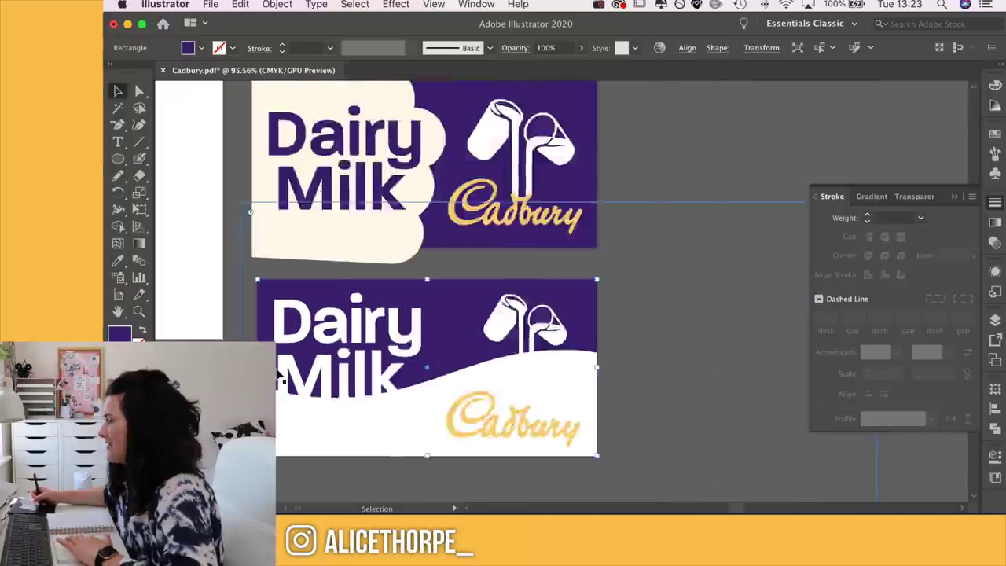
scroll(276, 368, "up", 3)
left_click(379, 295)
scroll(380, 296, "up", 3)
key("t")
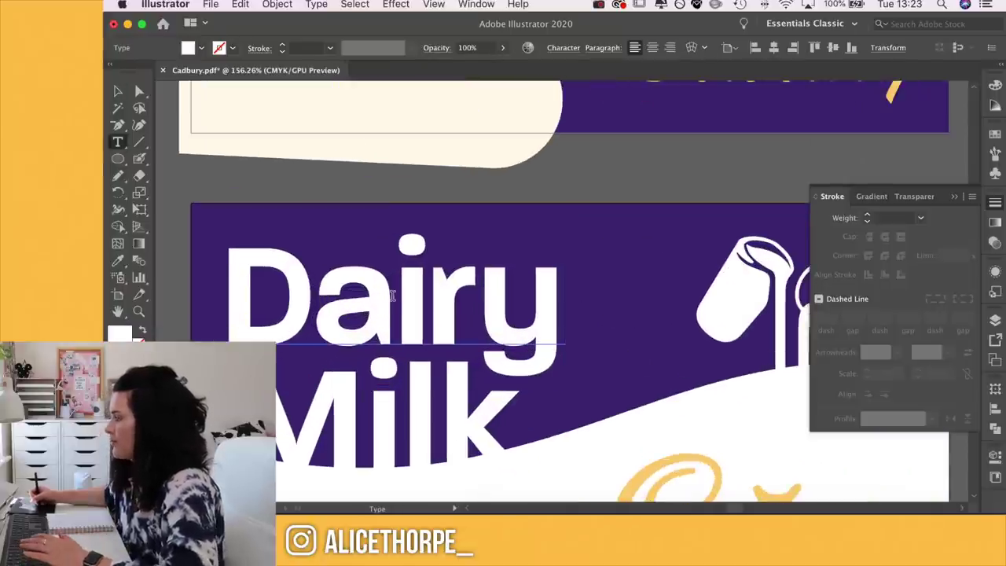
left_click_drag(390, 298, 340, 307)
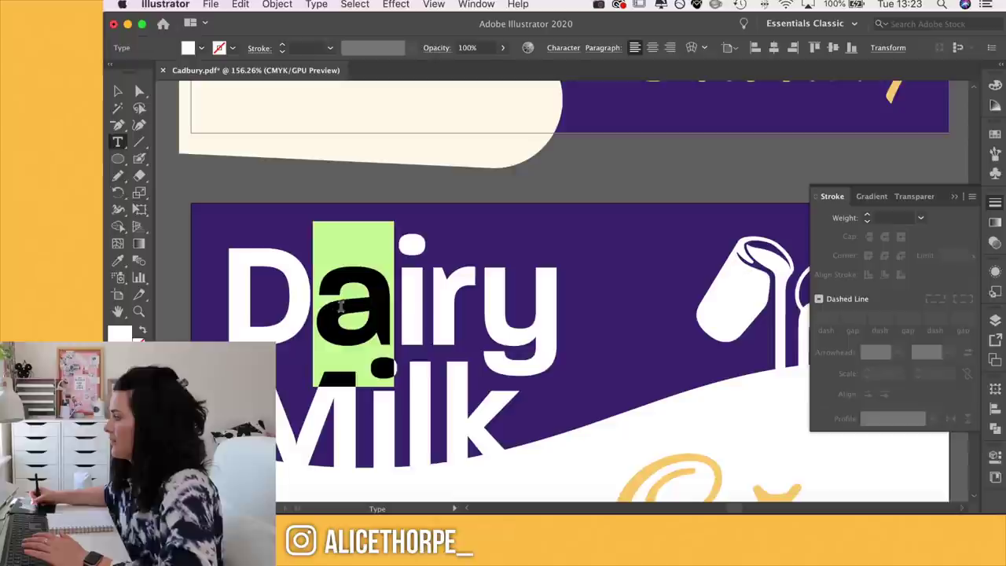
left_click(563, 48)
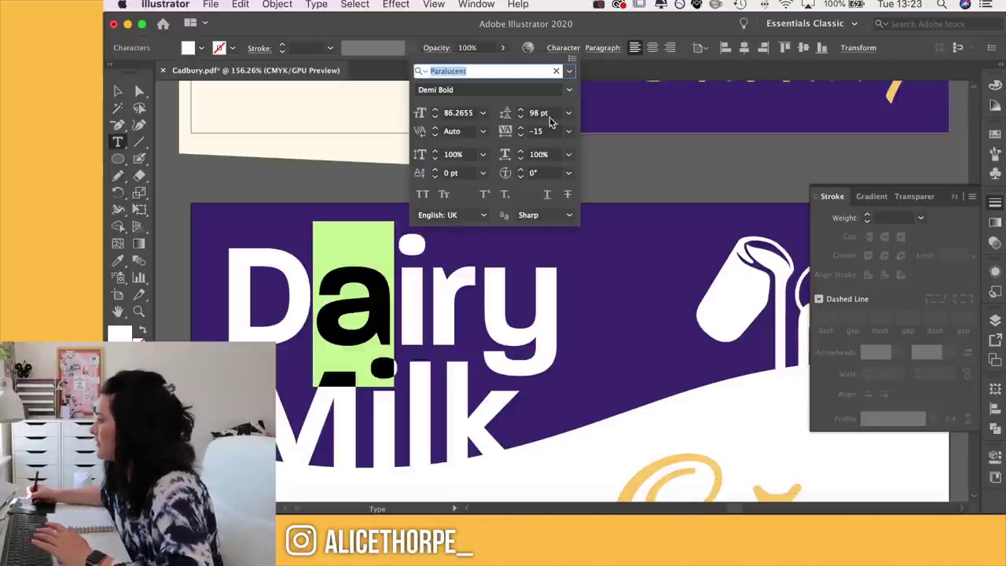
left_click(521, 159)
left_click(521, 158)
left_click(522, 159)
left_click(521, 159)
left_click(192, 173)
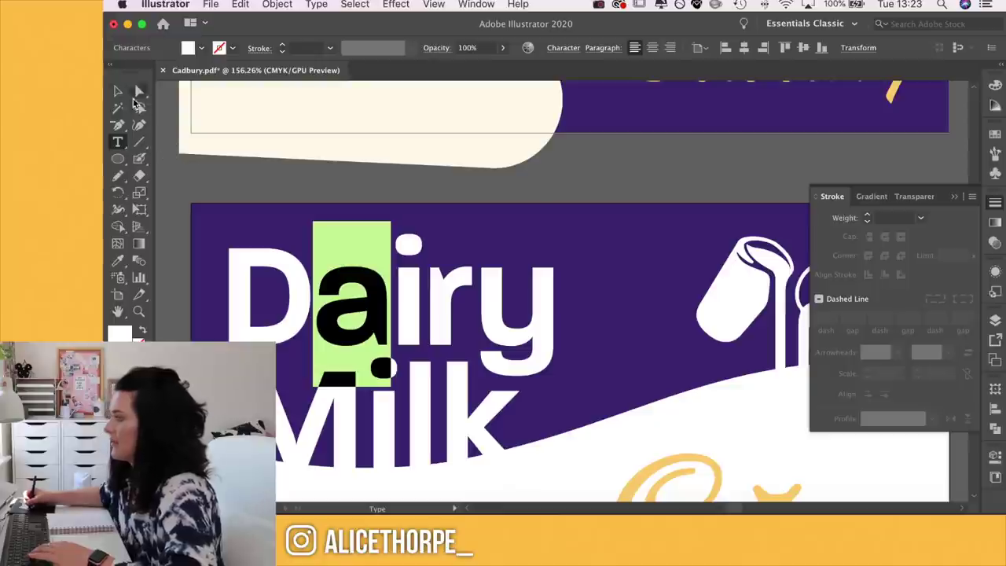
- Shift the word Dairy to line up with the left edge of Milk and deselect it
left_click(117, 91)
left_click_drag(300, 330, 306, 323)
left_click(177, 323)
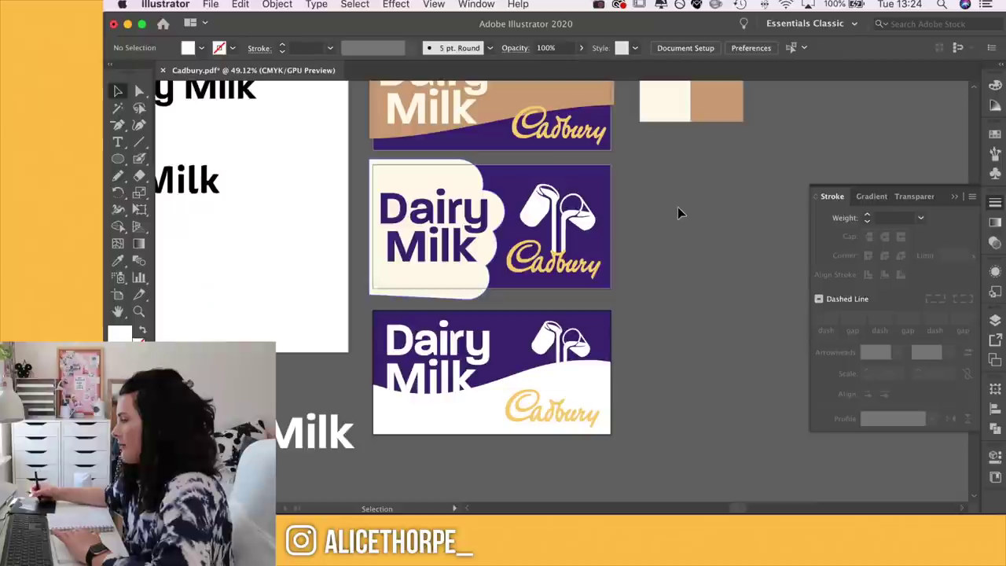
- Examine the milk wave wrapper up close and compare it with the band and cloud layouts and reference boards
scroll(427, 411, "up", 5)
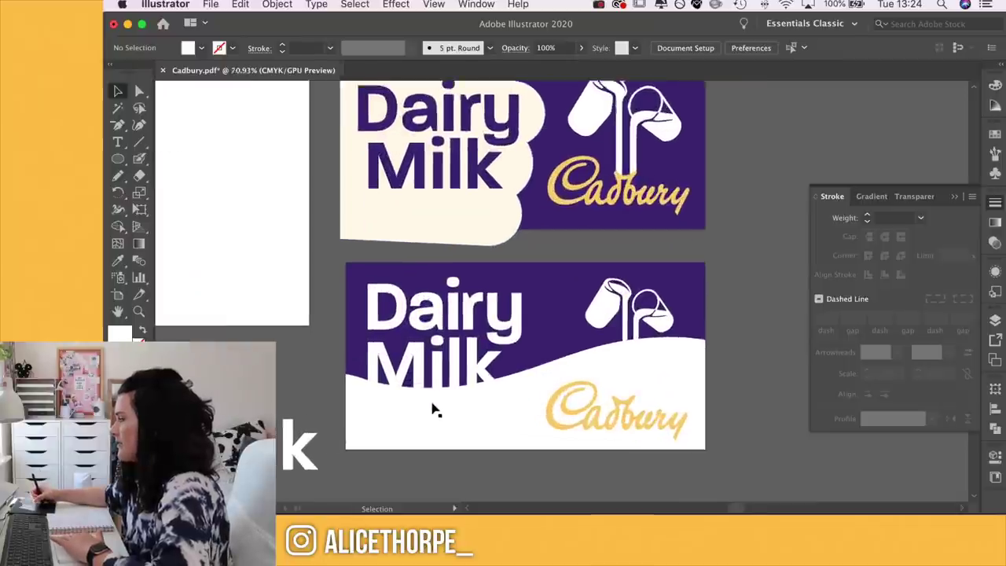
scroll(385, 352, "down", 1)
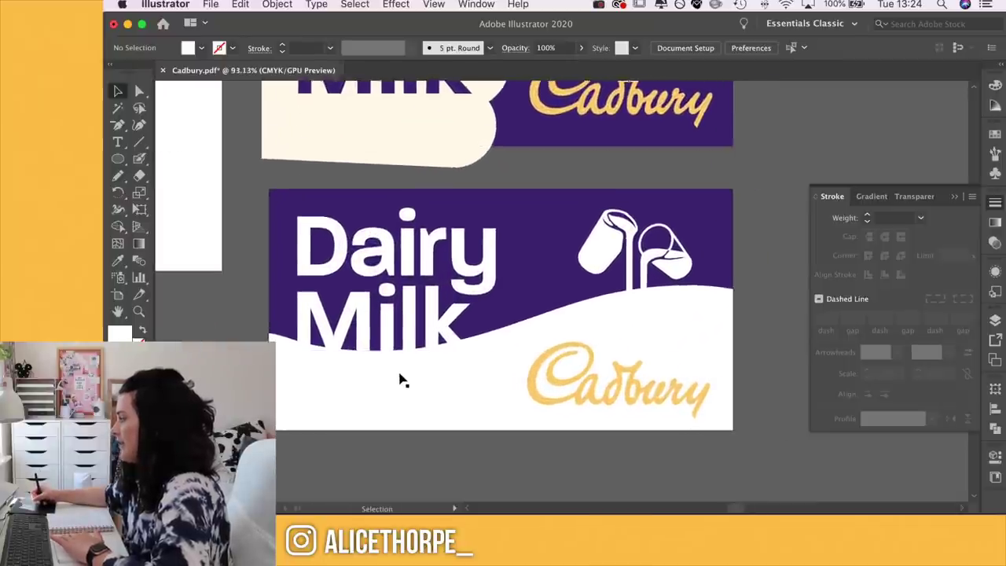
scroll(402, 380, "up", 3)
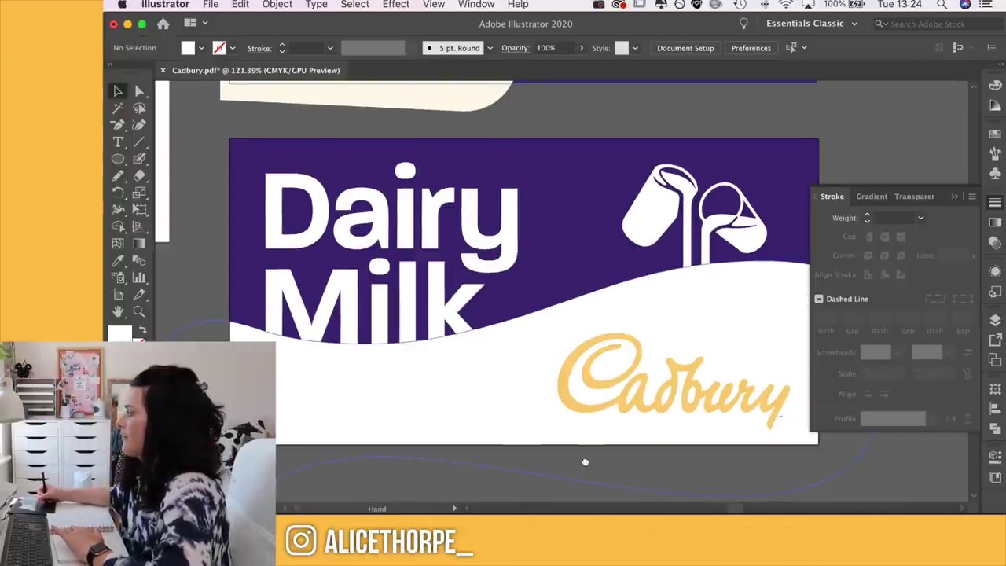
left_click_drag(584, 461, 531, 451)
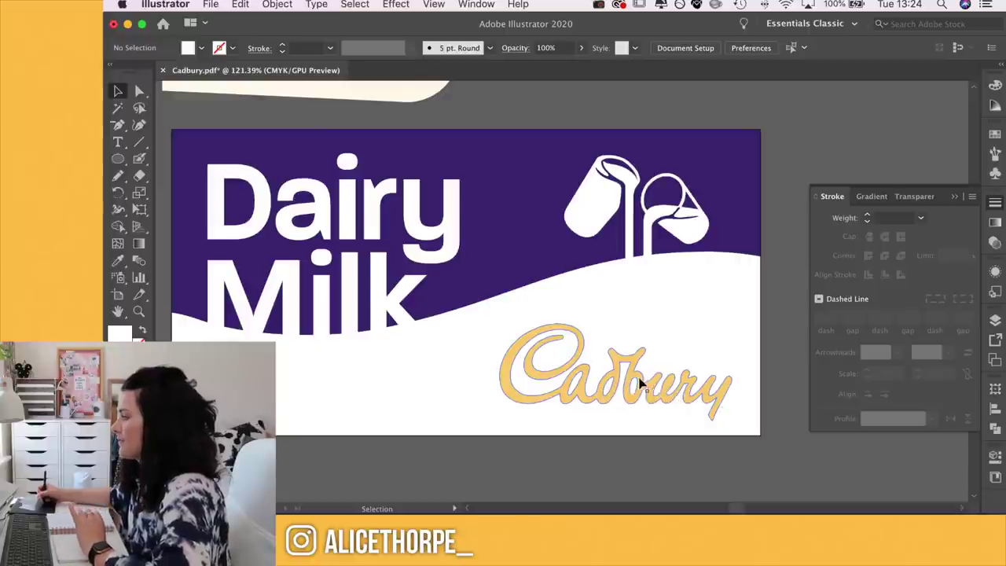
scroll(639, 390, "down", 6)
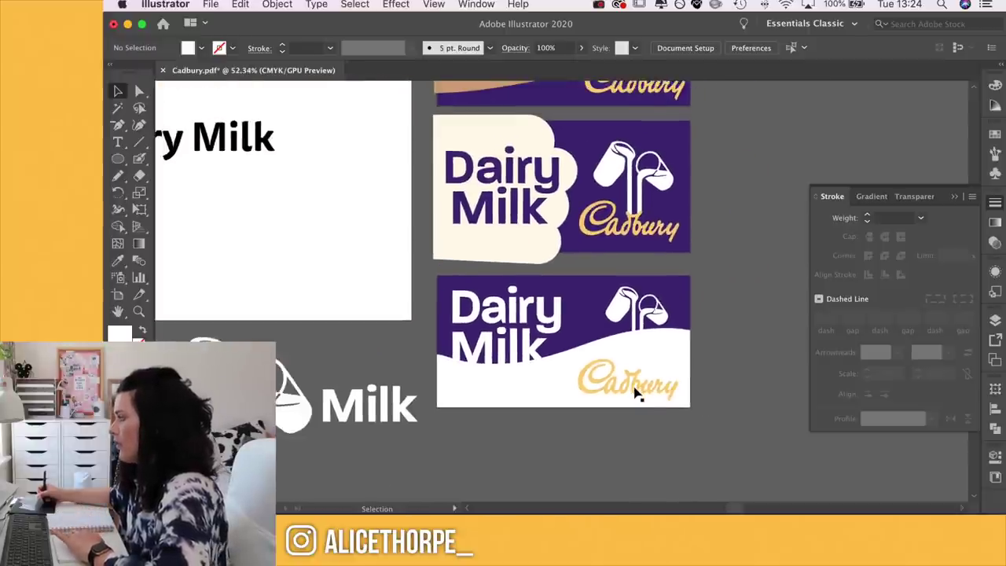
scroll(644, 382, "down", 4)
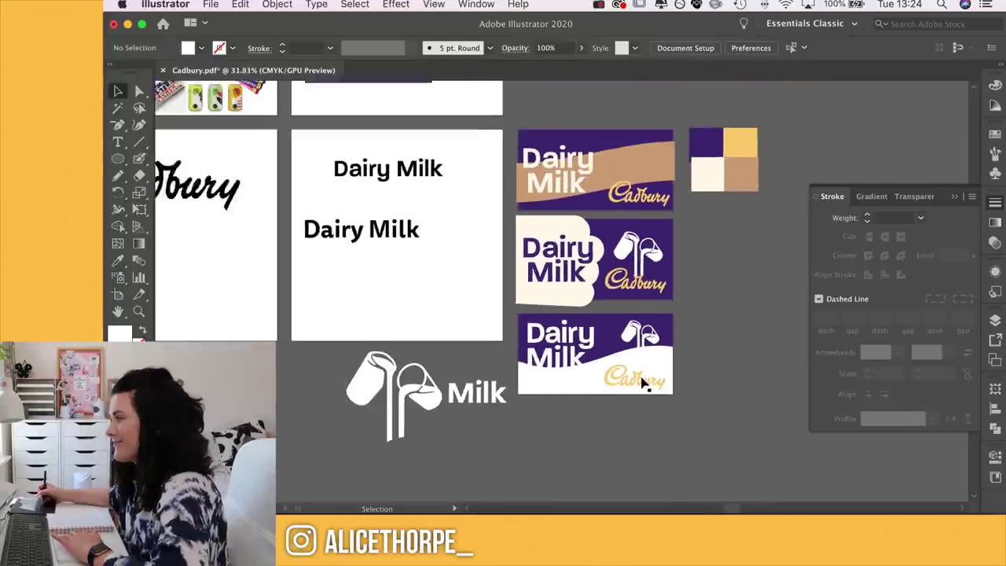
scroll(641, 384, "up", 1)
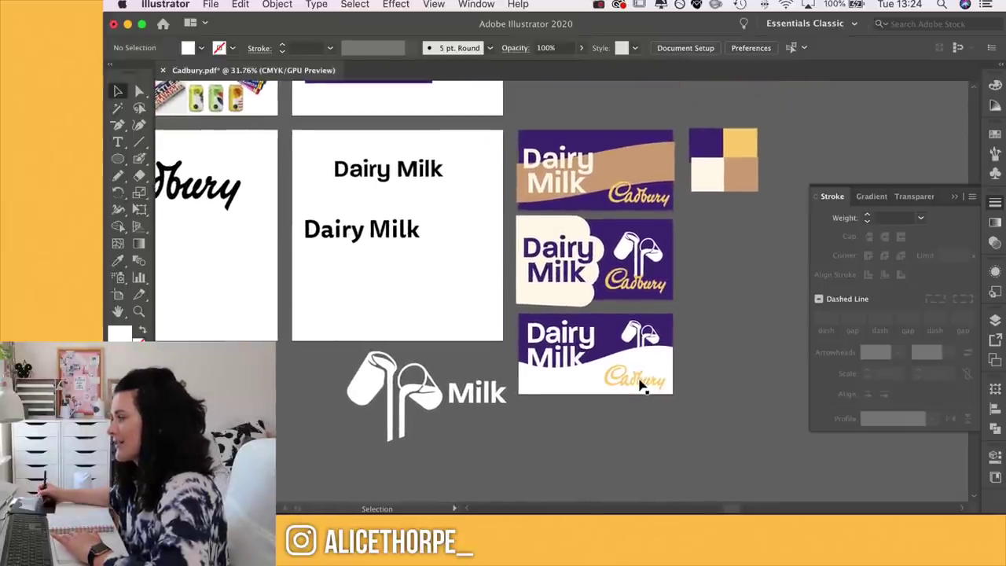
scroll(642, 383, "down", 2)
scroll(648, 384, "up", 3)
scroll(650, 388, "up", 5)
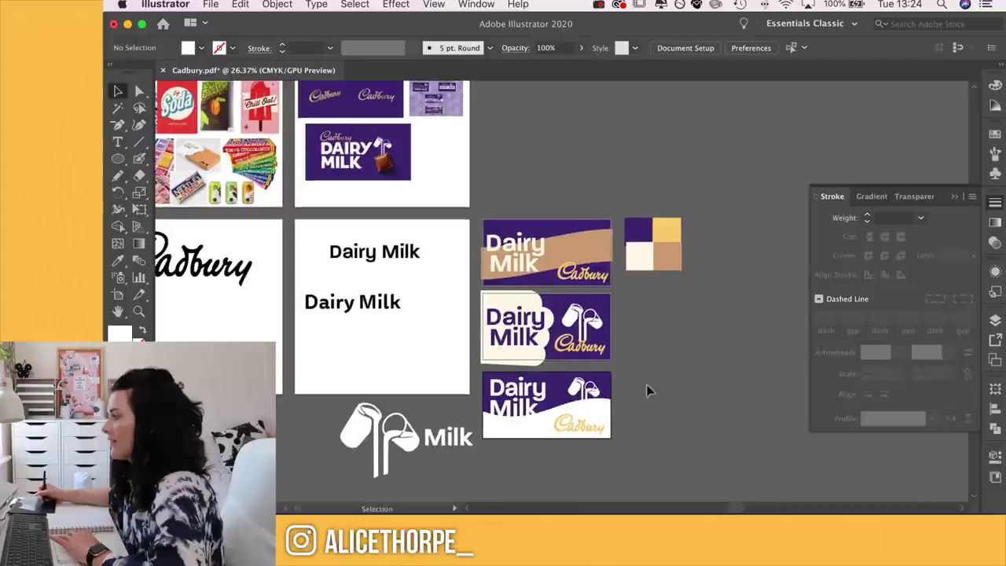
- Scale down the yellow Cadbury logo on the wave wrapper and place it near the white area's lower-right corner
scroll(602, 427, "up", 3)
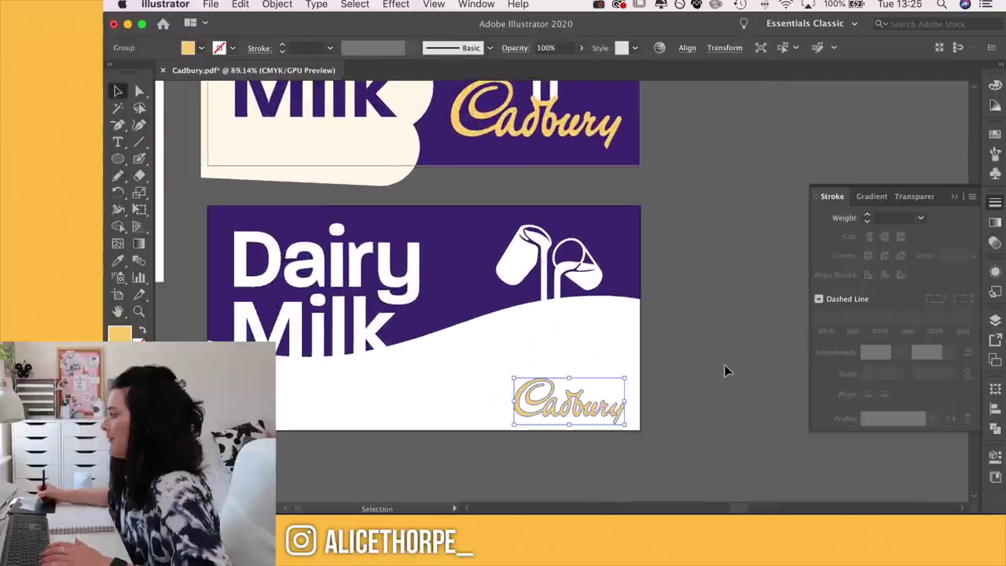
left_click(725, 367)
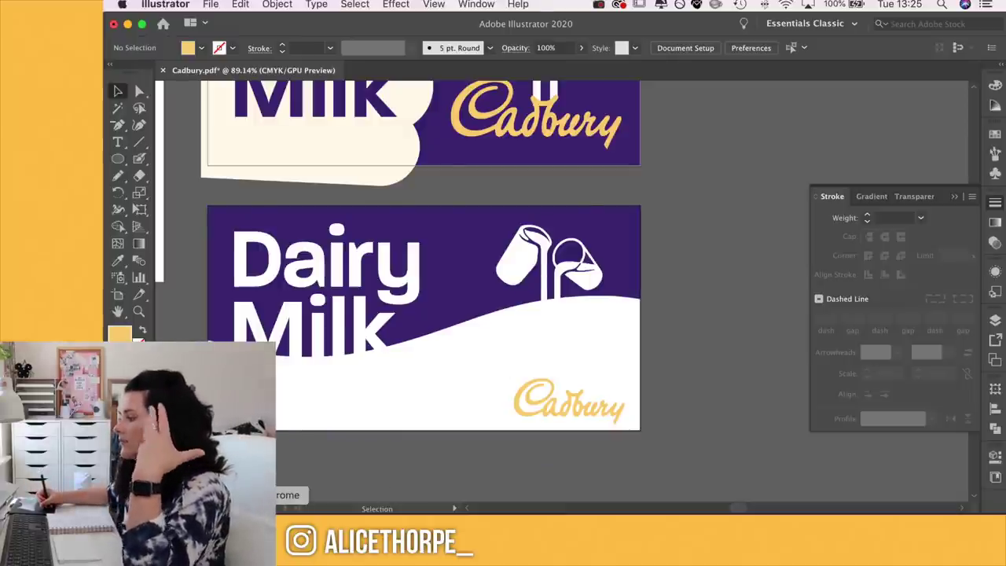
- Switch to Chrome to view image results for a fair trade cocoa logo
left_click(278, 529)
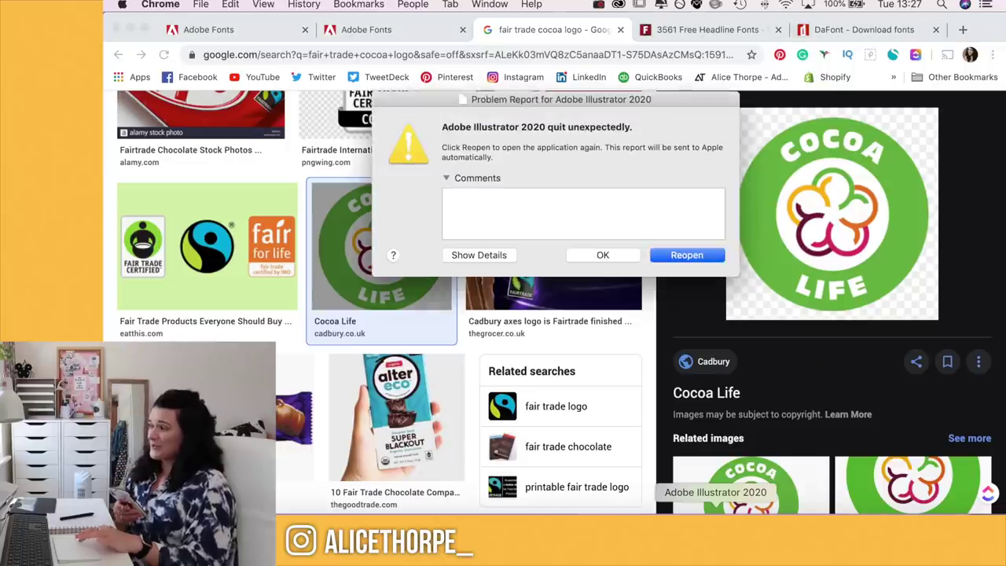
- Reopen Illustrator after its unexpected quit and accept recovery of the open documents
left_click(688, 255)
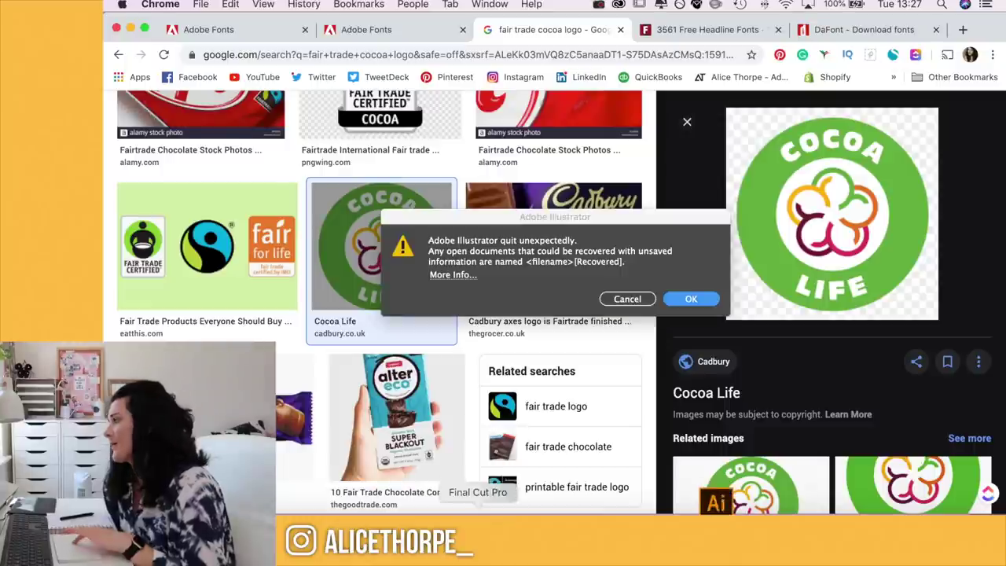
left_click(710, 306)
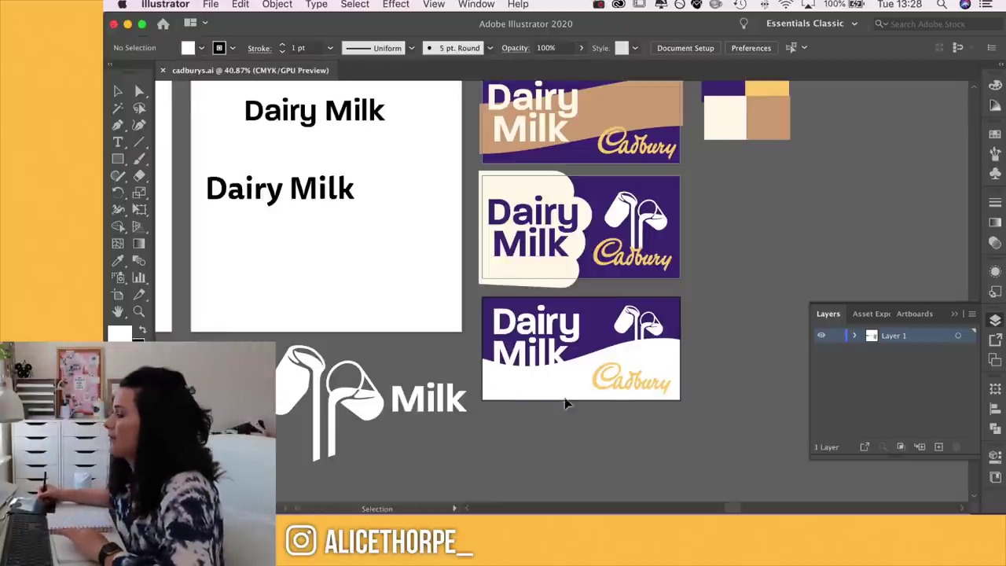
- Lower the white milk wave inside the wave wrapper's clip group until it clears the word Milk, and leave isolation mode
scroll(570, 432, "up", 5)
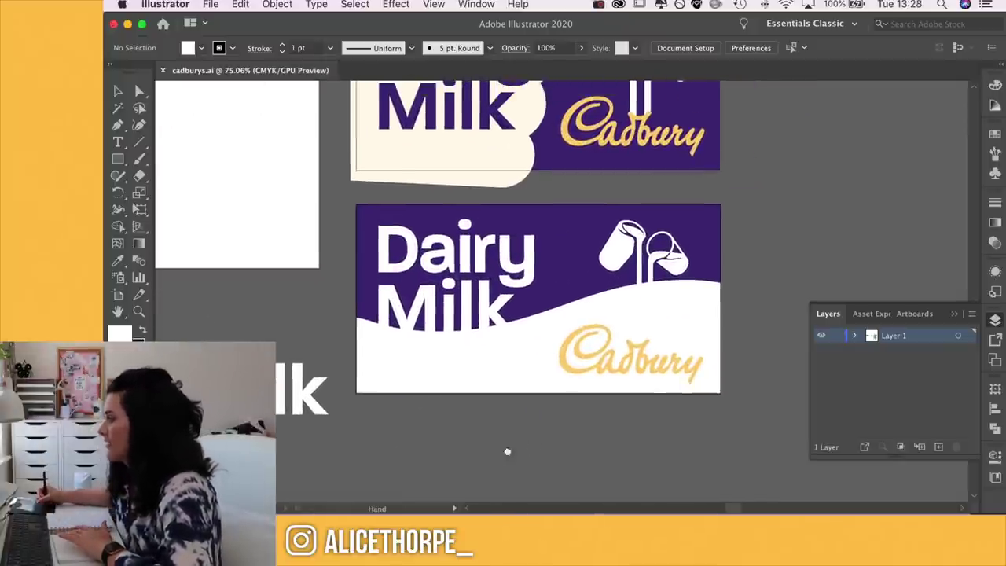
scroll(590, 360, "up", 2)
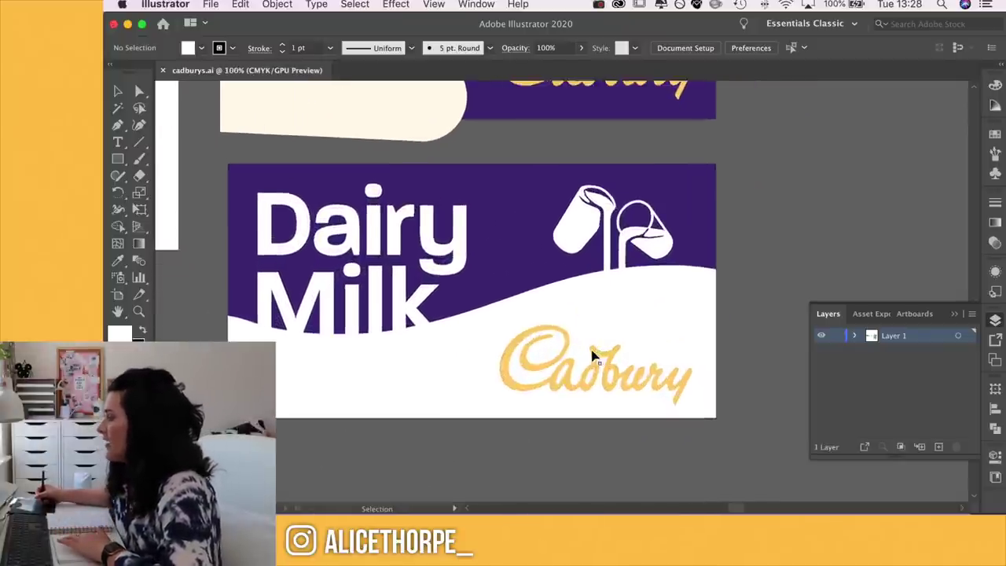
double_click(578, 291)
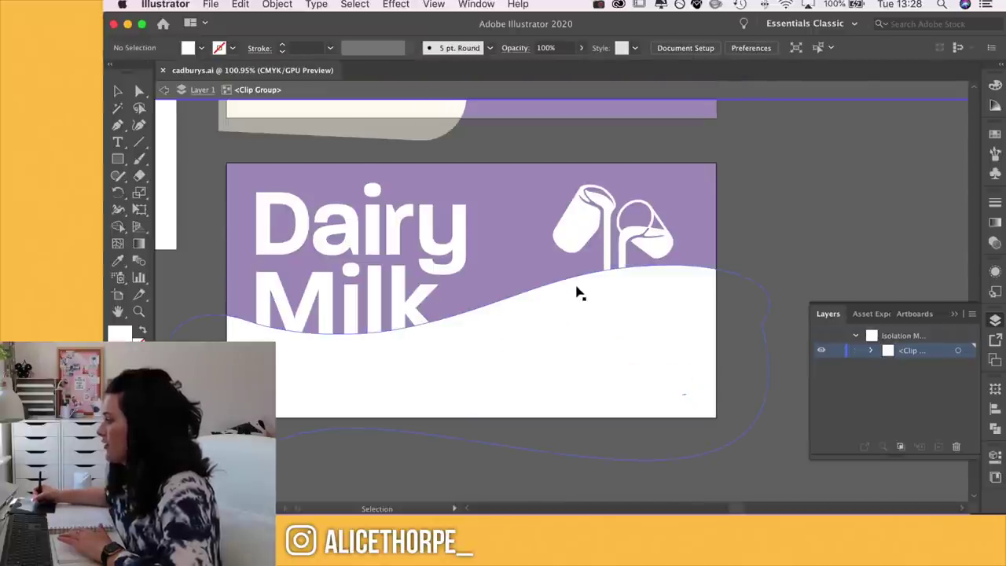
left_click_drag(579, 294, 589, 317)
left_click(757, 214)
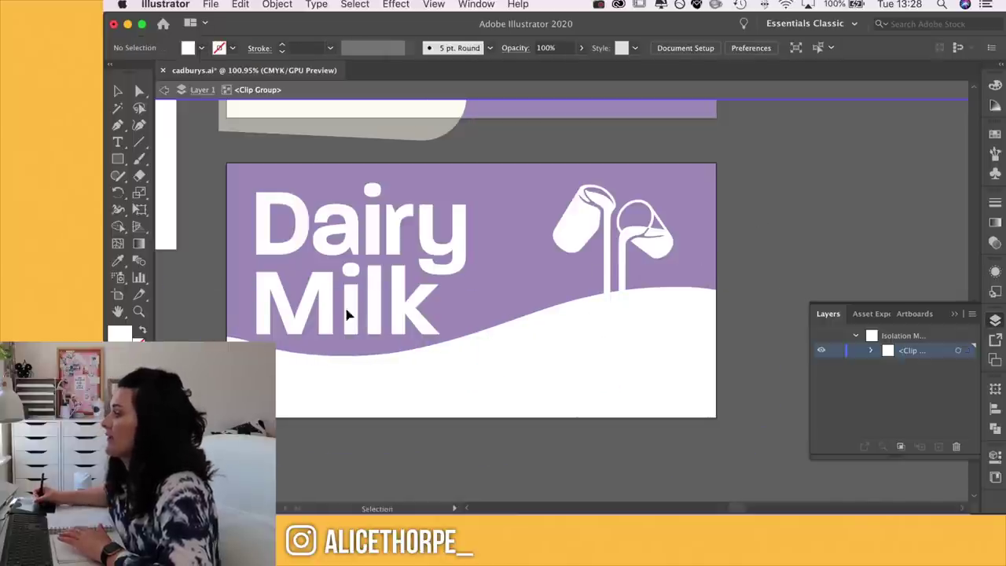
double_click(712, 295)
left_click(608, 337)
left_click_drag(607, 337, 626, 342)
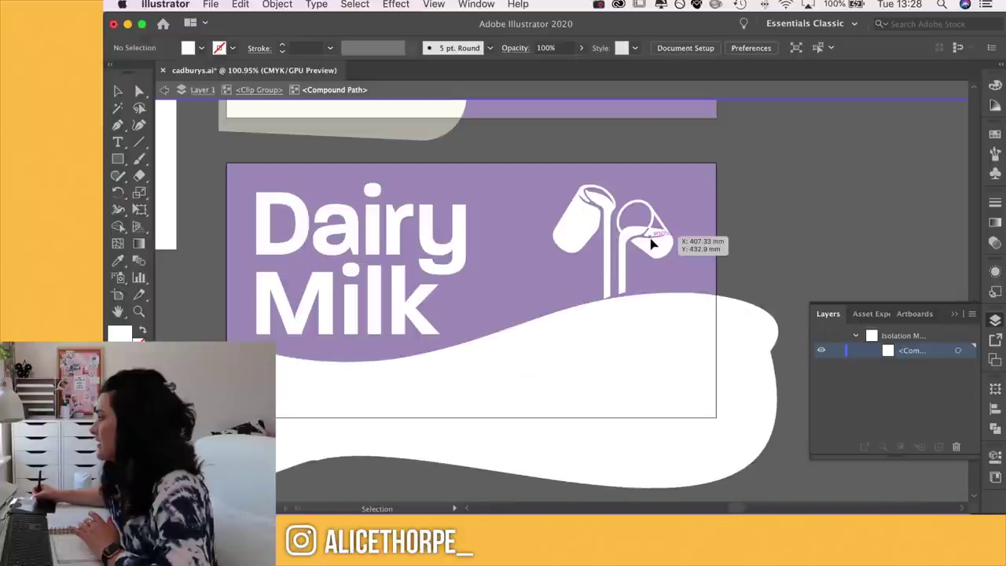
left_click(169, 92)
left_click(168, 92)
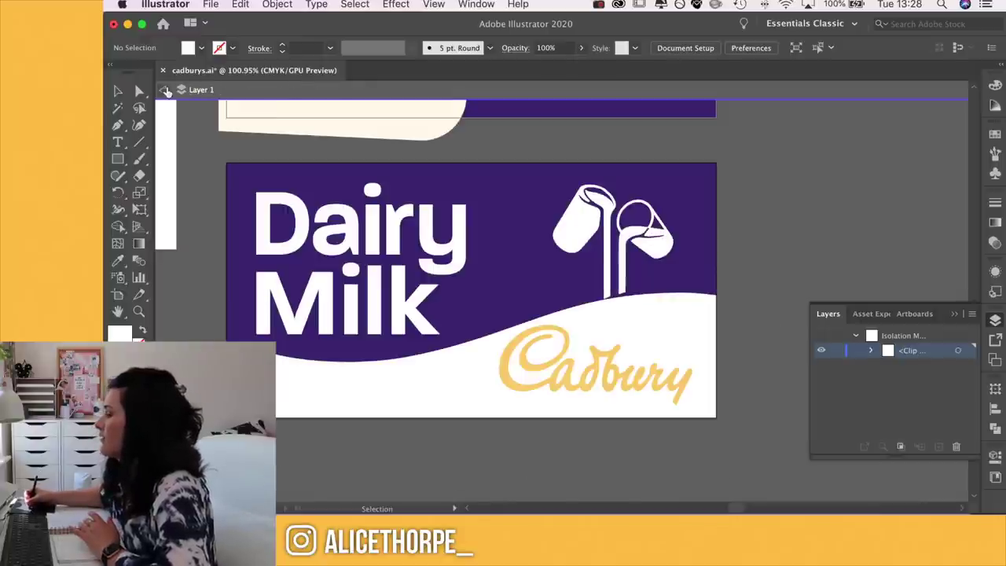
- Shift the milk pails closer to the wrapper's right edge and shrink the yellow Cadbury logo beneath them
left_click(656, 267)
left_click_drag(664, 256, 690, 243)
left_click_drag(611, 374, 565, 289)
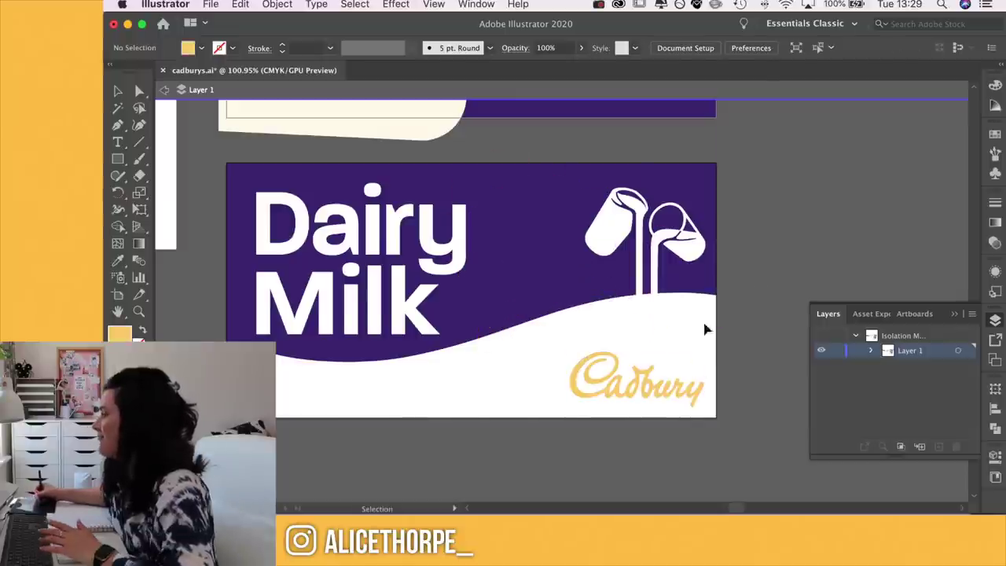
- Move the Cadbury logo up into the purple area between the word Dairy and the milk pails and deselect it
left_click_drag(638, 383, 315, 214)
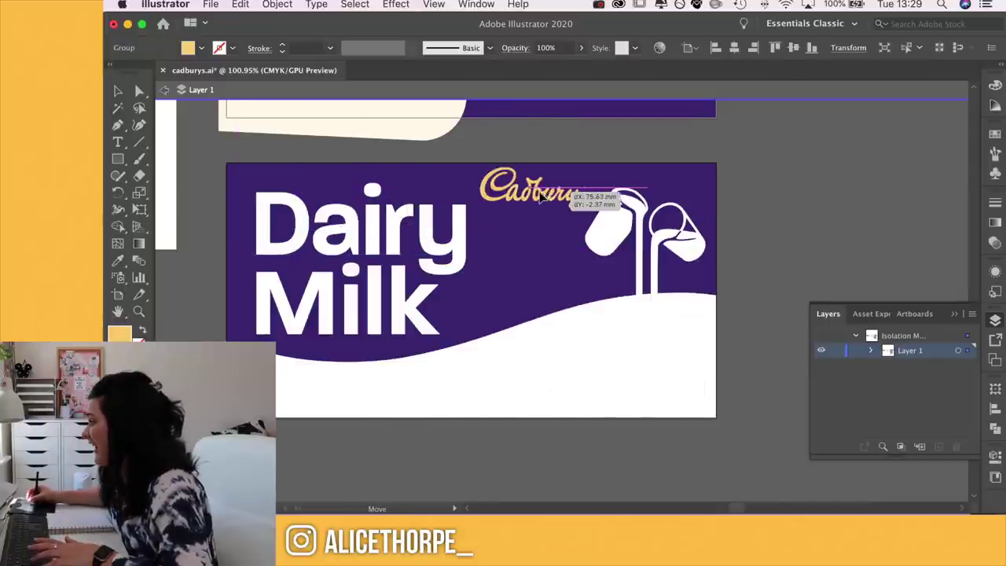
left_click_drag(568, 195, 560, 193)
left_click(754, 210)
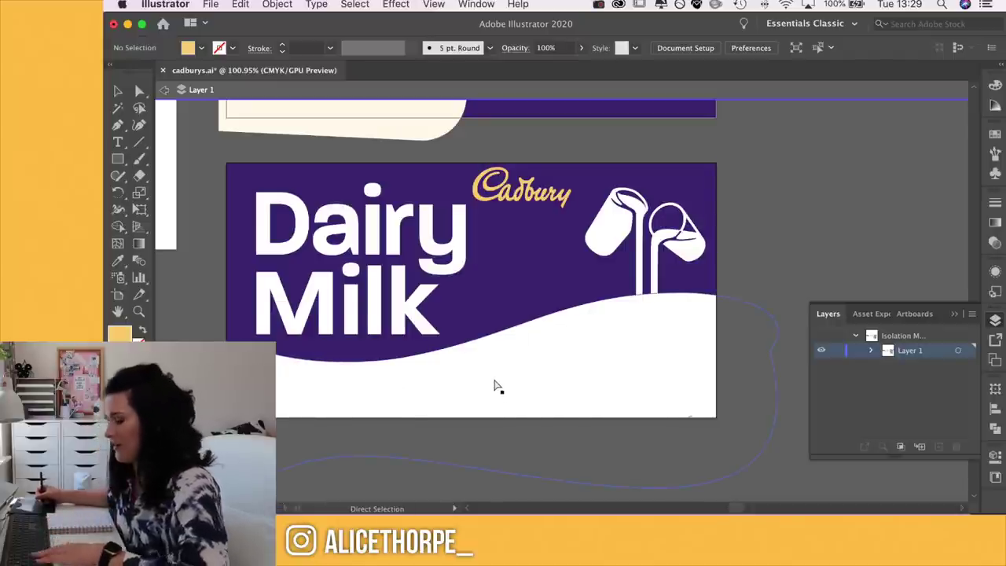
- Exit isolation mode, paste the Cocoa Life logo onto the wave wrapper and scale it down
key("Escape")
key("super+v")
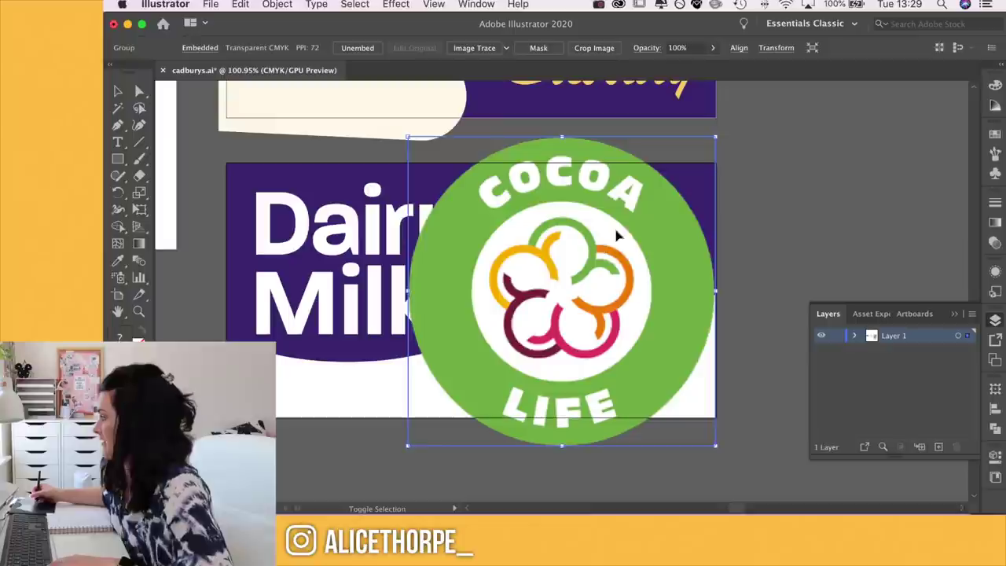
left_click_drag(716, 137, 607, 244)
key("Delete")
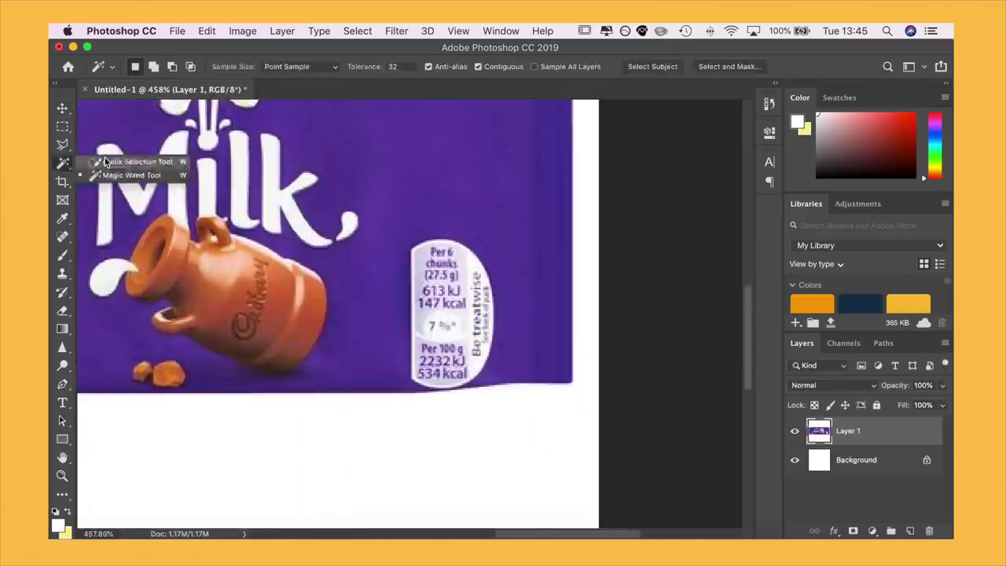
- Choose the Quick Selection tool in Photoshop, with the existing Dairy Milk wrapper image open
left_click(104, 162)
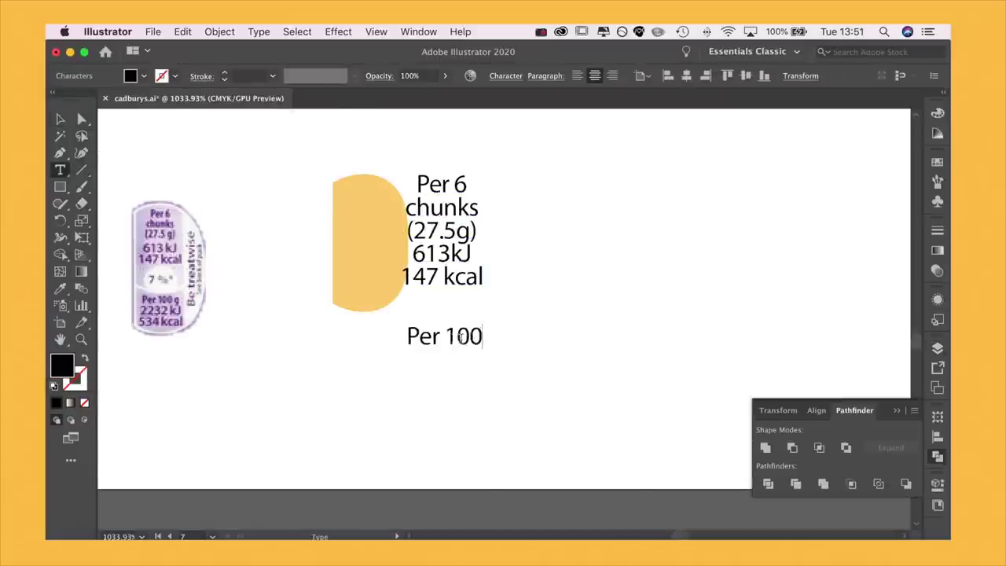
- In Illustrator, complete the nutrition label's "Per 100g" line and add "2232kJ" on the line below
type("g")
key("Return")
type("2232kJ")
key("Return")
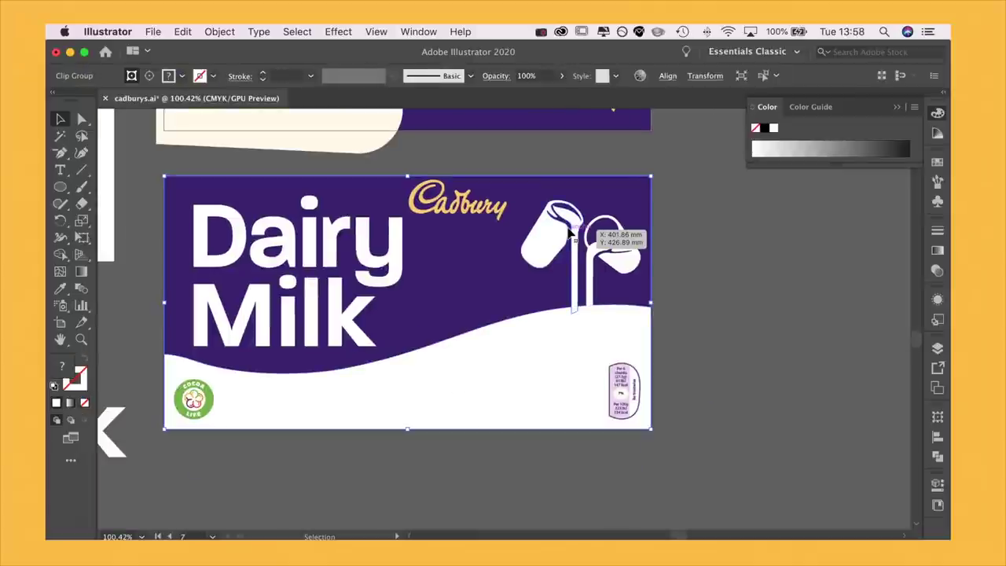
- Set the Cadbury logo vertically beside the Dairy Milk text and extend the k's leg into the white wave
left_click_drag(586, 229, 188, 228)
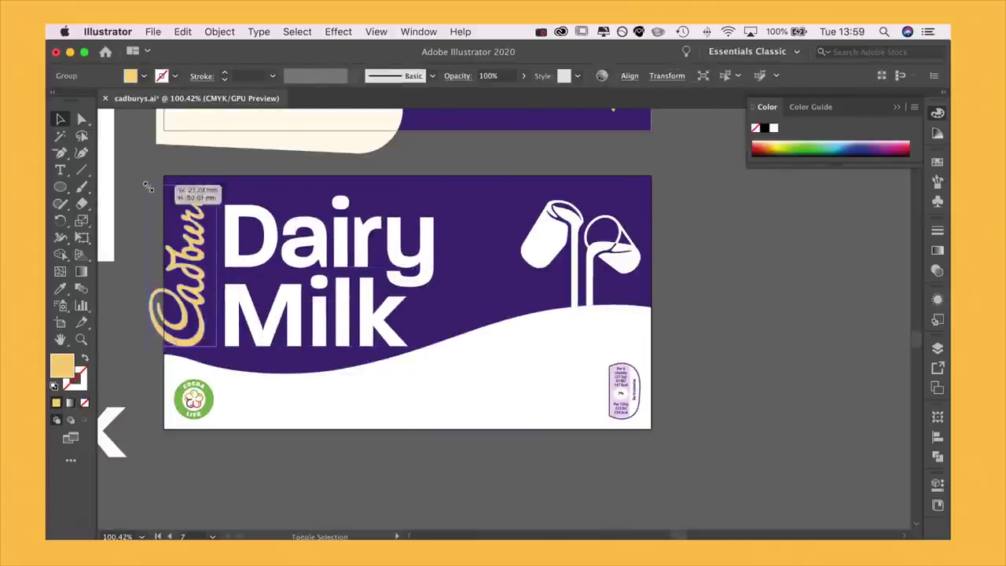
left_click_drag(330, 260, 340, 261)
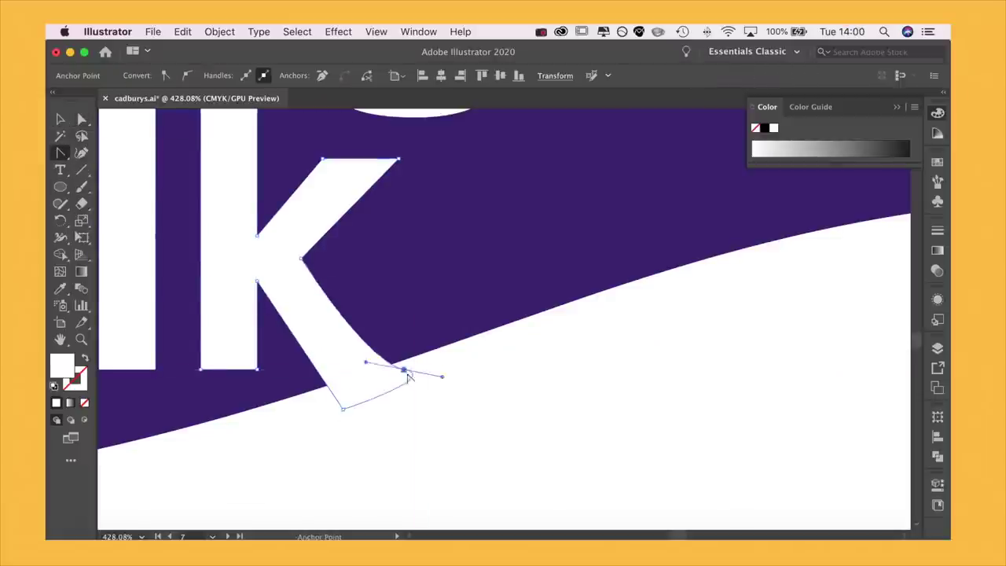
left_click_drag(335, 405, 346, 417)
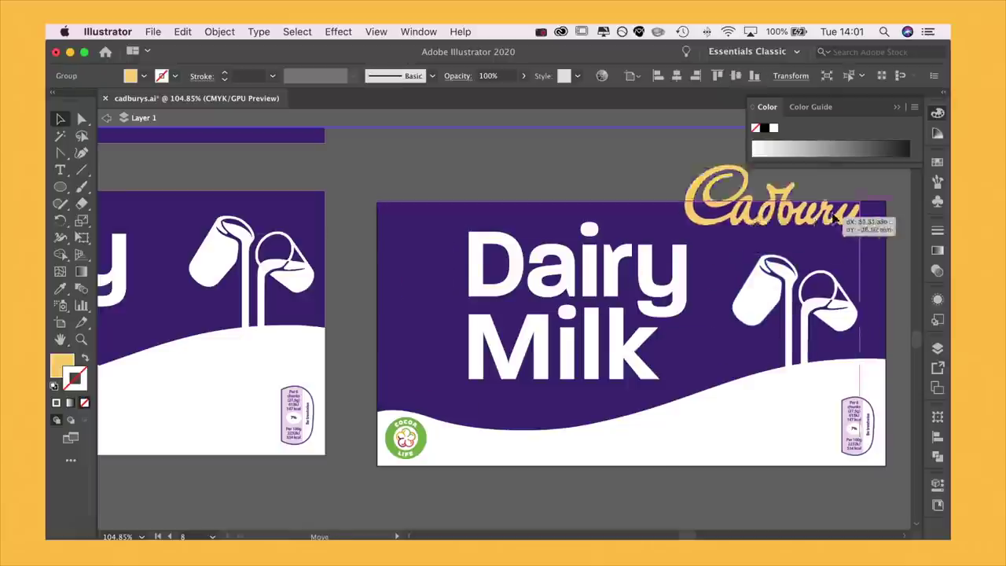
- On the wrapper copy, place the Cadbury logo over the milk streams, tilted to follow the wave's slope
left_click(547, 358)
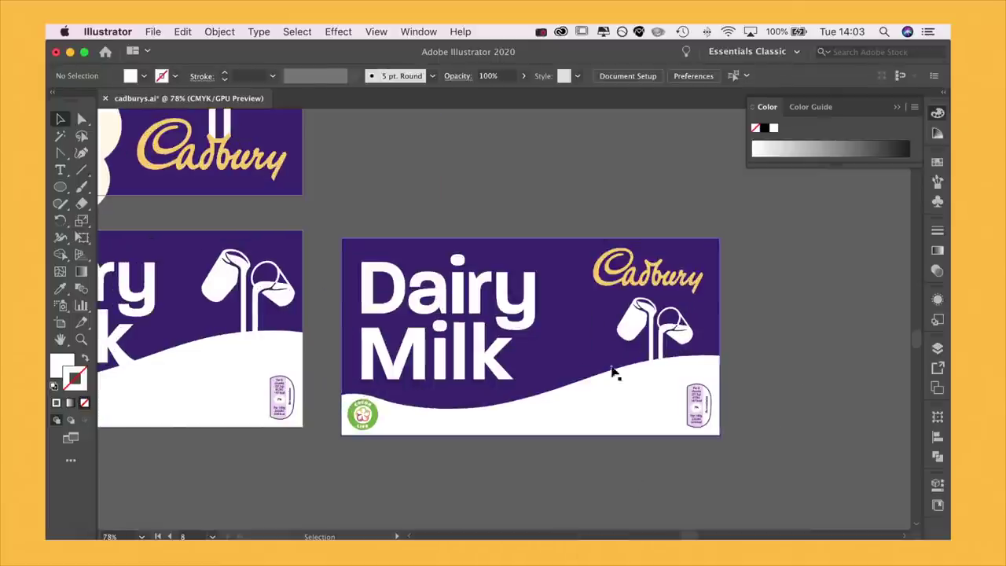
left_click_drag(681, 280, 618, 359)
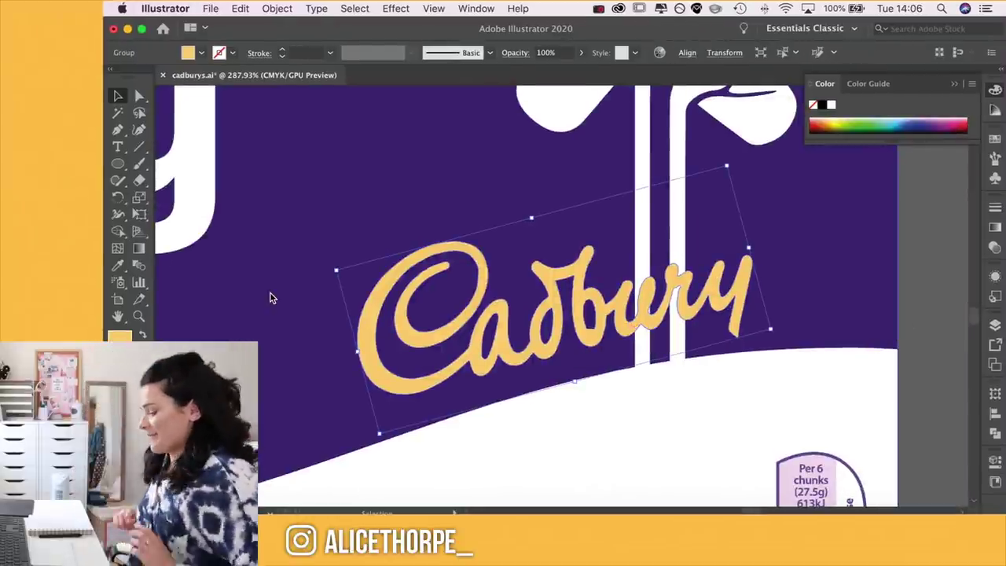
- Examine the tilted-logo wrapper as a whole, against the neighbouring vertical-logo version, and close up around the milk streams
scroll(266, 355, "down", 5)
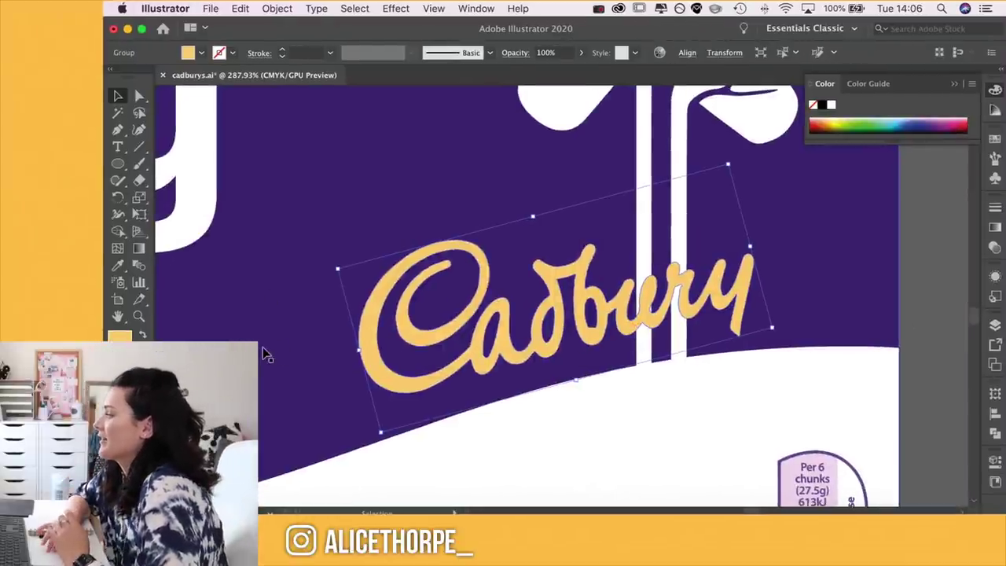
scroll(266, 355, "down", 3)
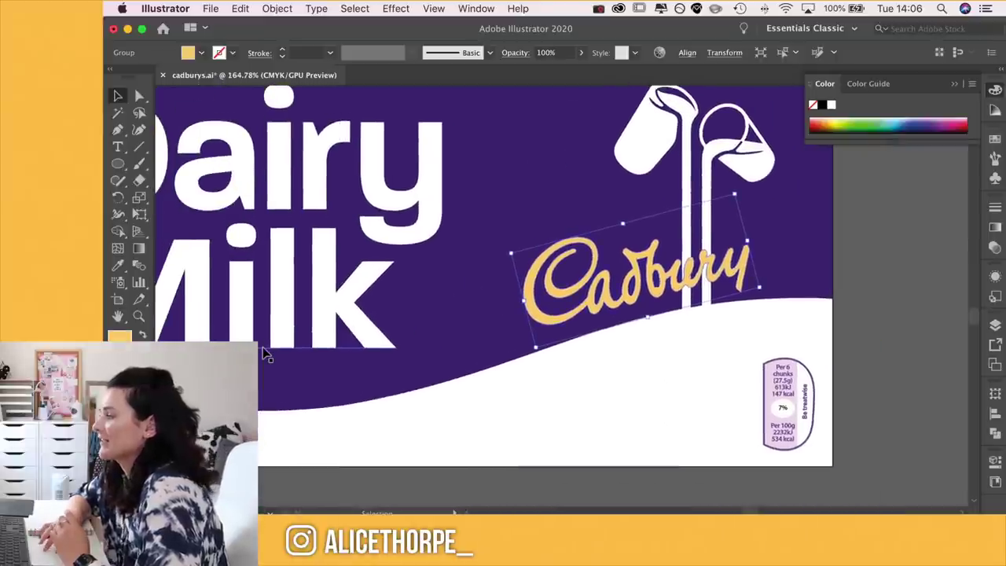
scroll(266, 355, "left", 3)
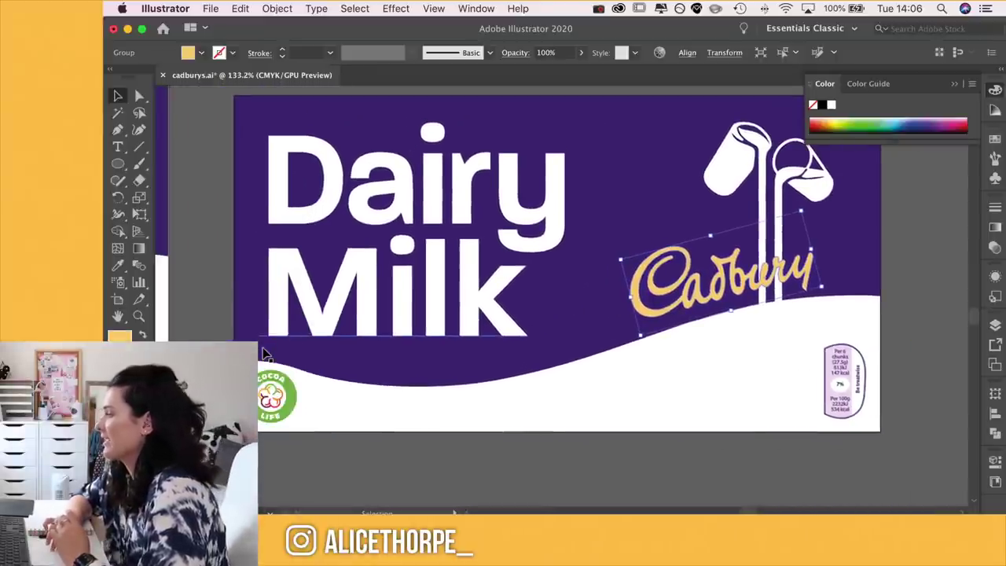
scroll(348, 311, "down", 5)
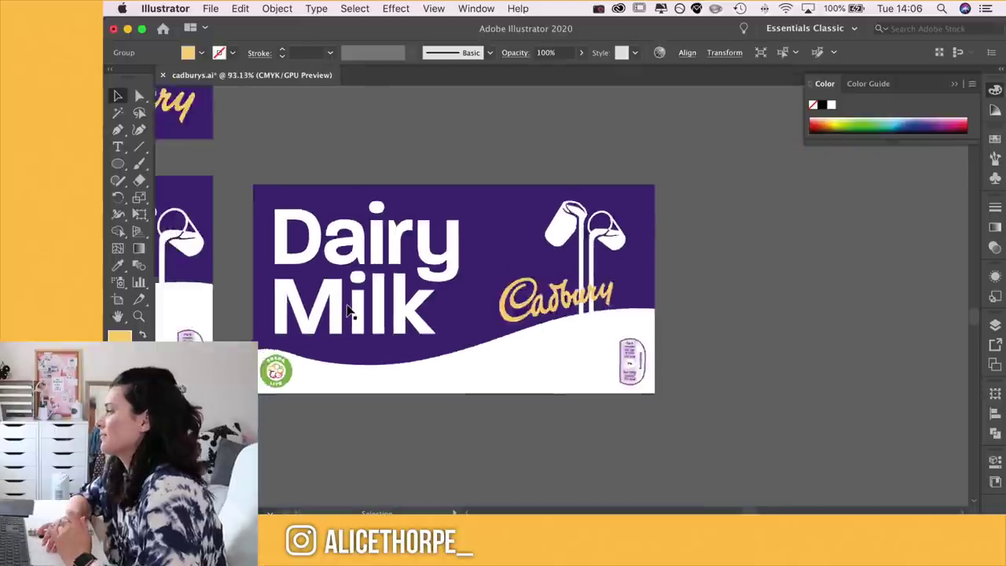
scroll(348, 311, "left", 5)
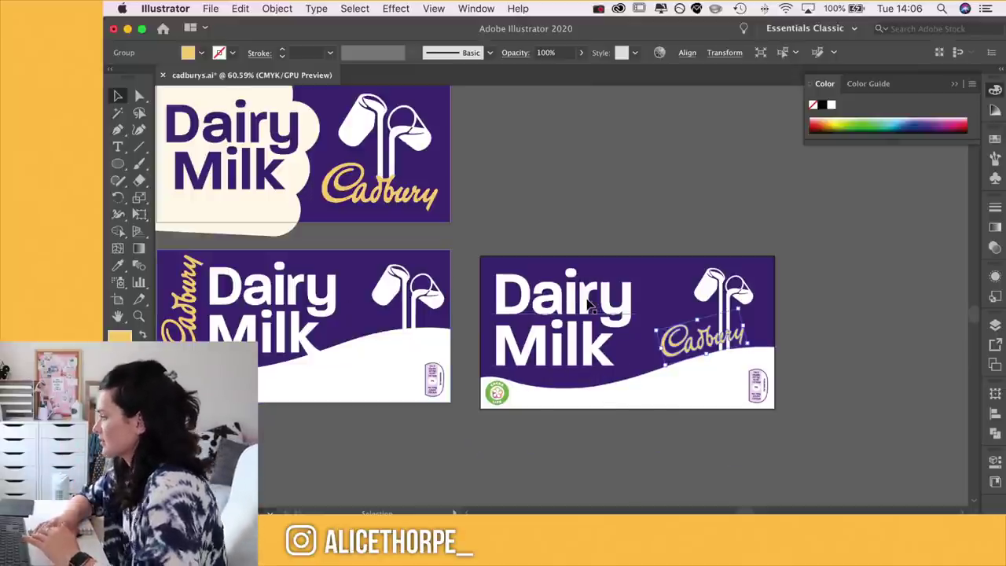
scroll(692, 369, "up", 4)
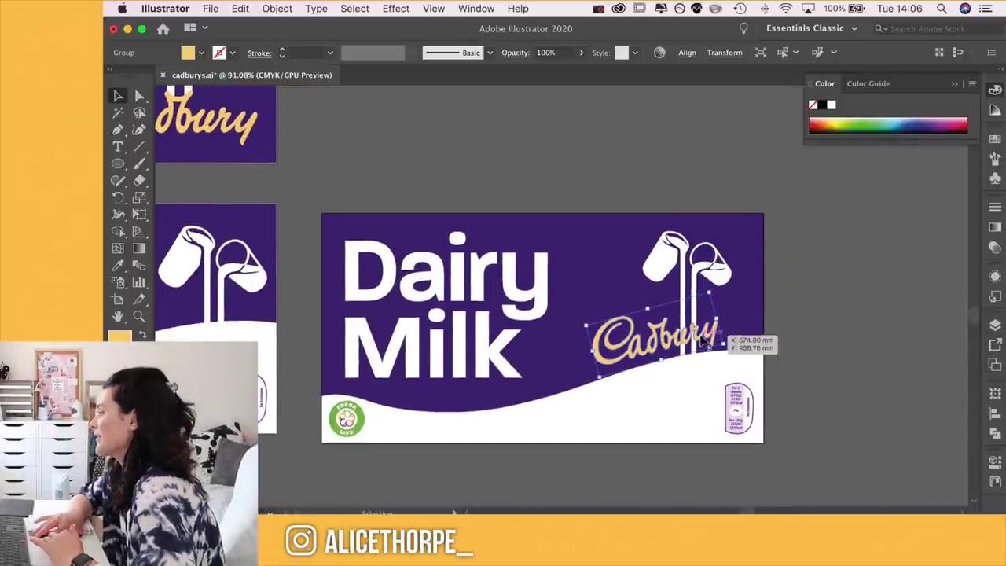
scroll(702, 339, "up", 8)
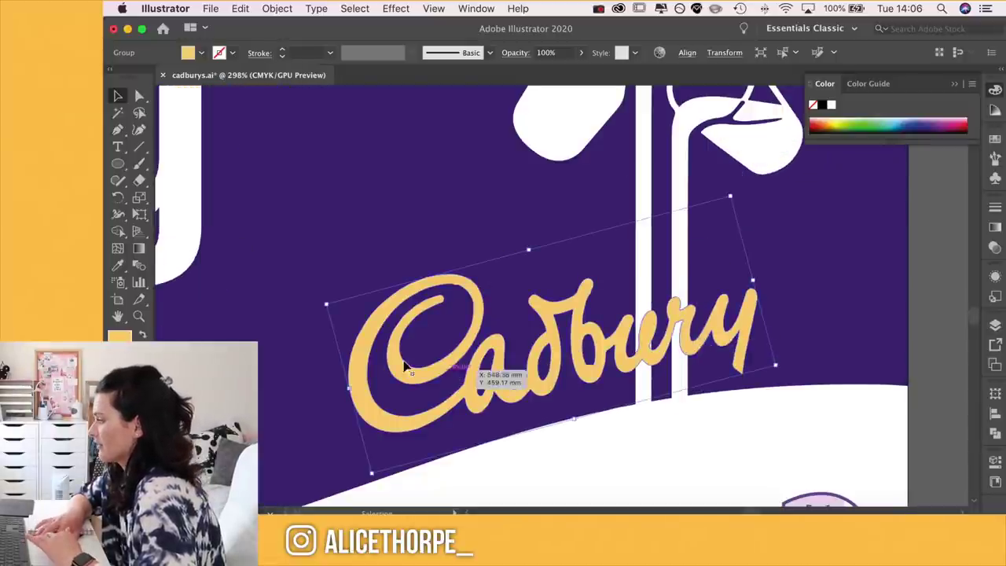
- Try outlining the tilted Cadbury logo with a 1 pt stroke in the wrapper's background purple
left_click(285, 246)
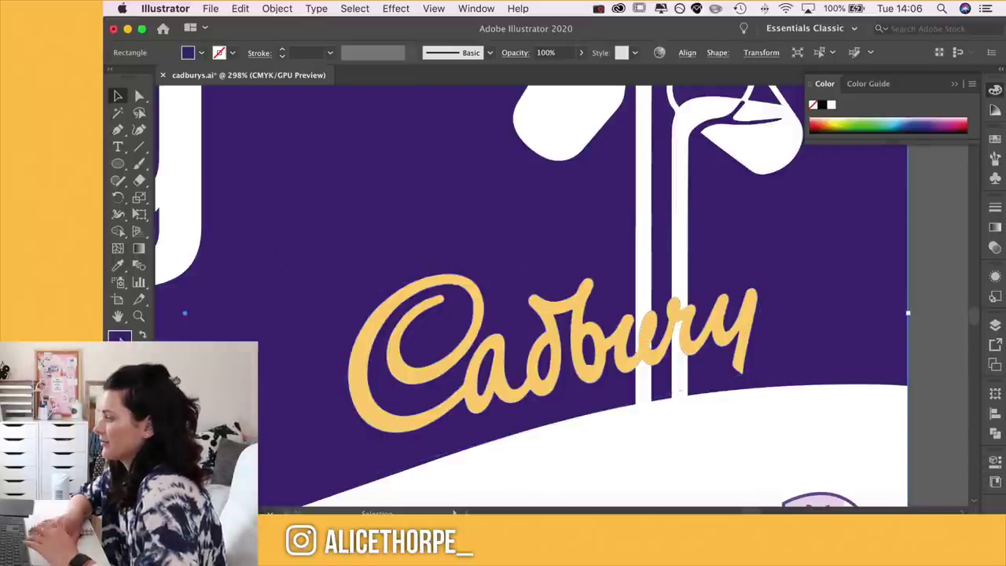
double_click(120, 340)
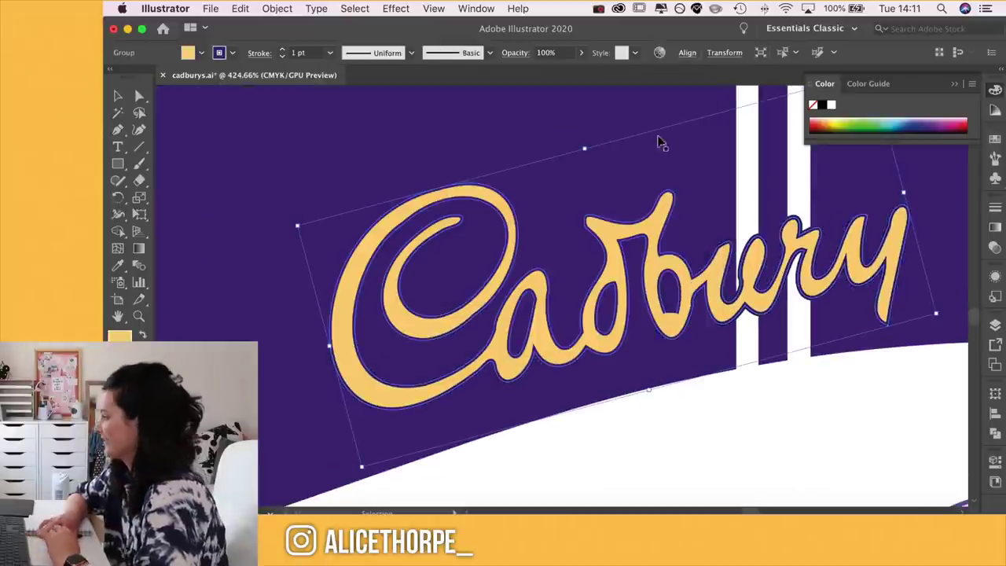
left_click(995, 207)
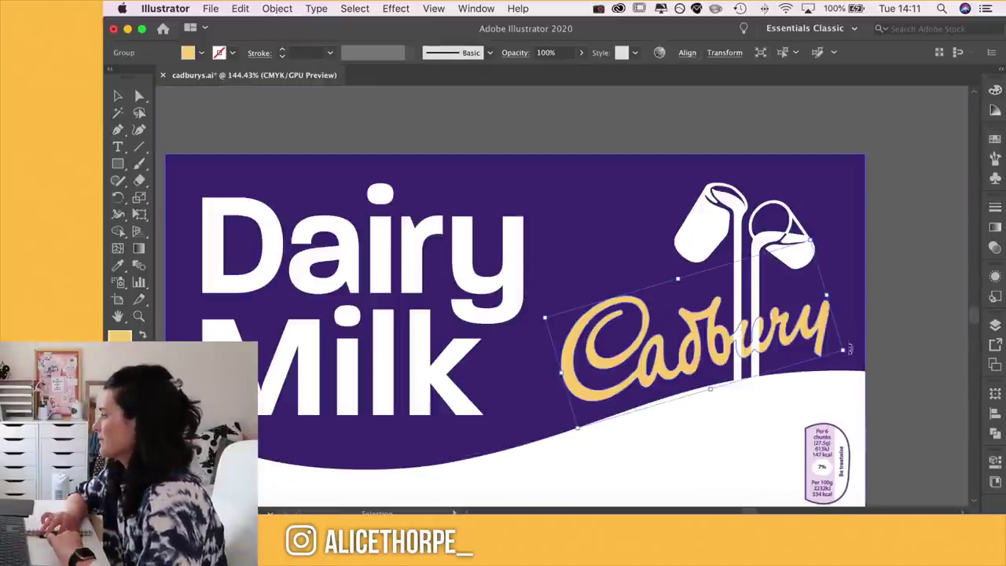
- Rotate the Cadbury logo slightly clockwise above the crest of the wave and deselect it
mouse_move(849, 349)
left_mouse_down()
mouse_move(847, 367)
mouse_move(865, 355)
mouse_move(851, 367)
left_mouse_up()
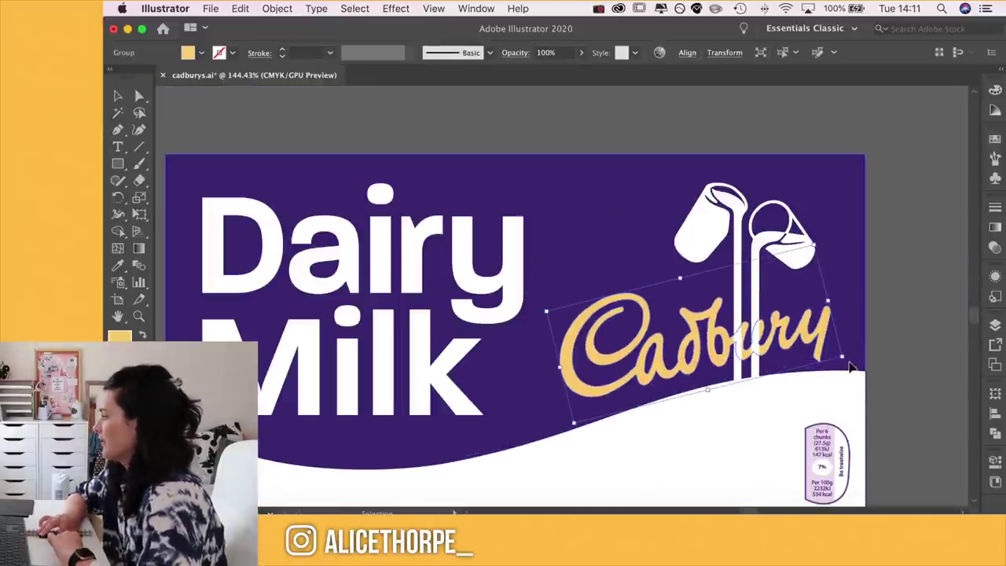
left_click(917, 335)
scroll(643, 400, "down", 2)
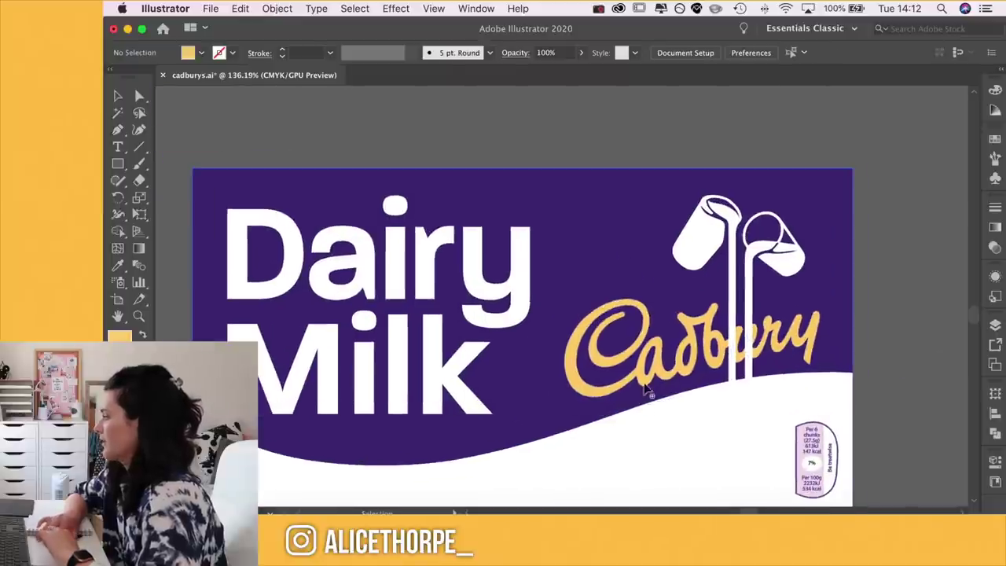
- Scale down the tilted Cadbury logo and nudge it left across the milk streams
left_click(650, 374)
left_click_drag(551, 309, 626, 323)
left_click_drag(672, 384, 656, 386)
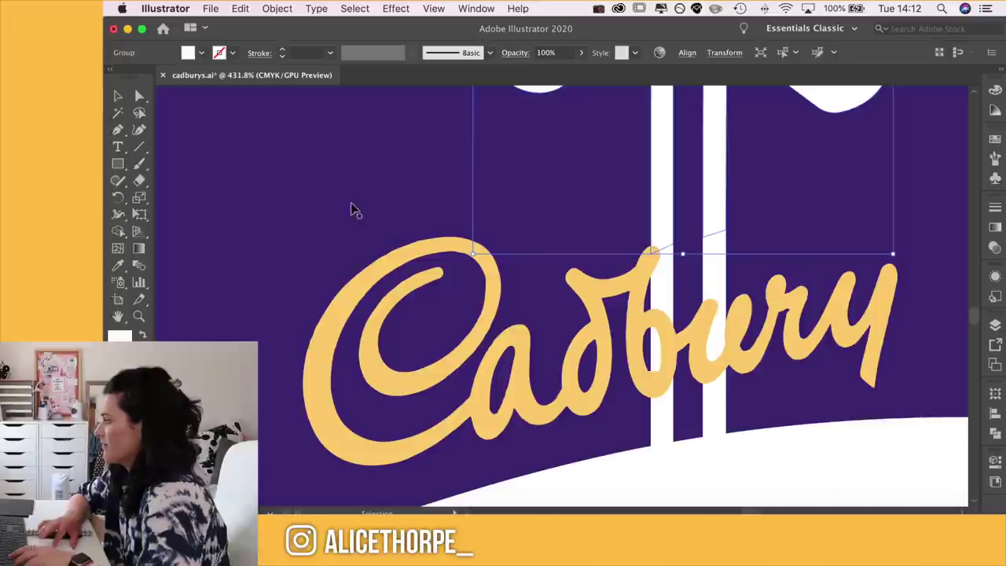
left_click(318, 191)
key("a")
left_click(550, 287)
key("v")
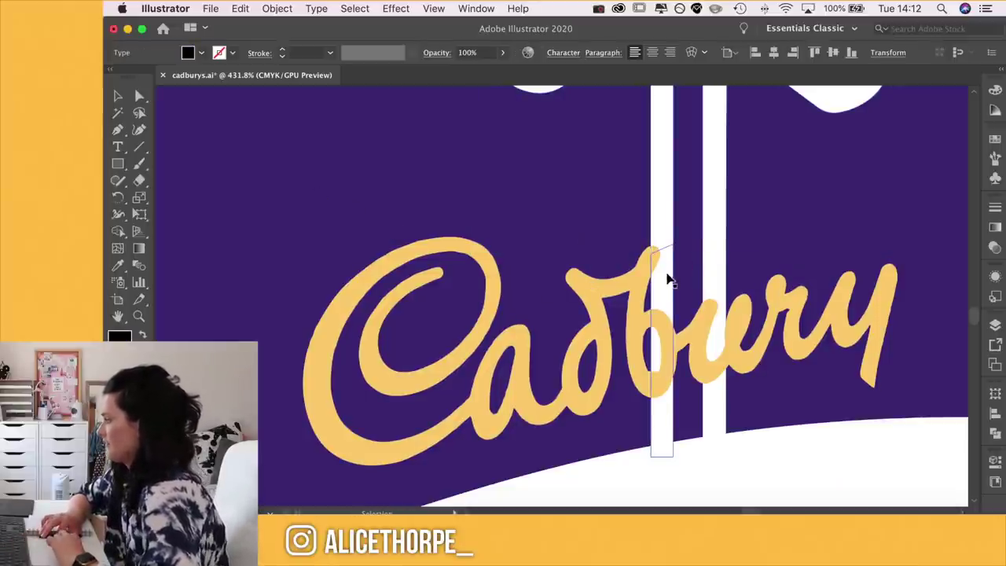
- Paint background-purple gaps with the Blob Brush where the milk streams pass behind the tilted Cadbury logo
left_click(487, 213)
key("shift+b")
key("v")
left_click_drag(639, 347, 709, 355)
scroll(751, 315, "down", 3)
left_click_drag(843, 219, 853, 221)
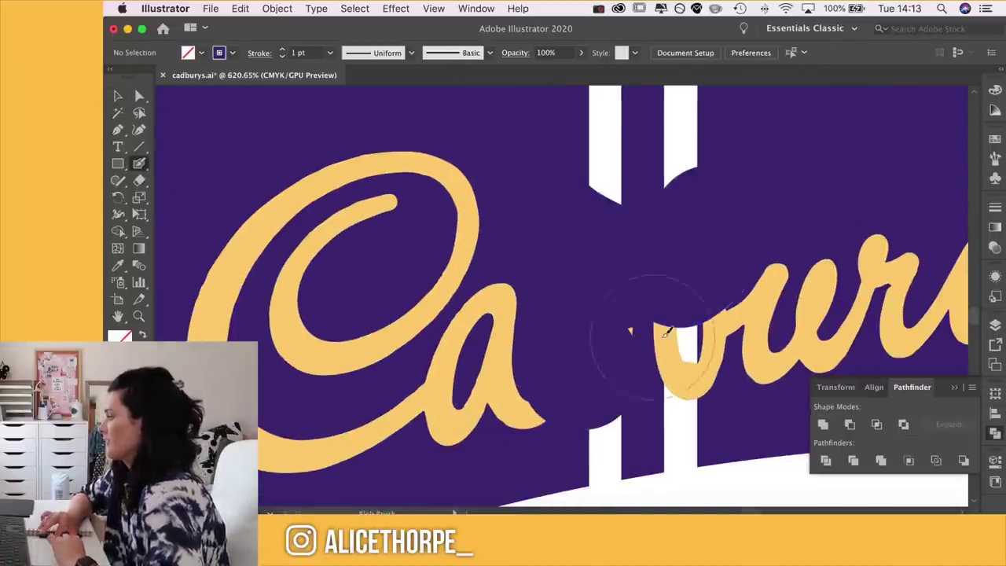
key("super+[")
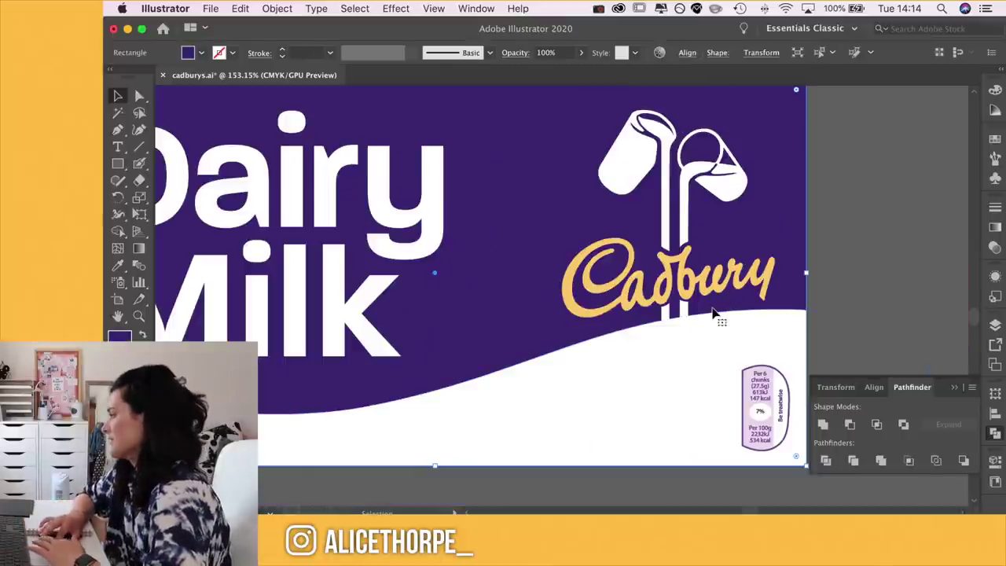
scroll(713, 313, "up", 4)
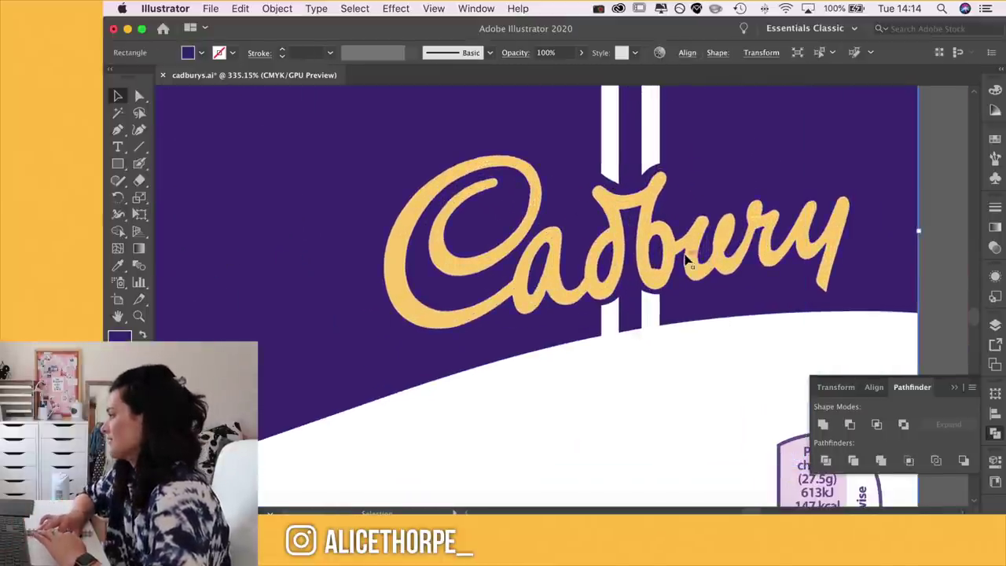
left_click(690, 258)
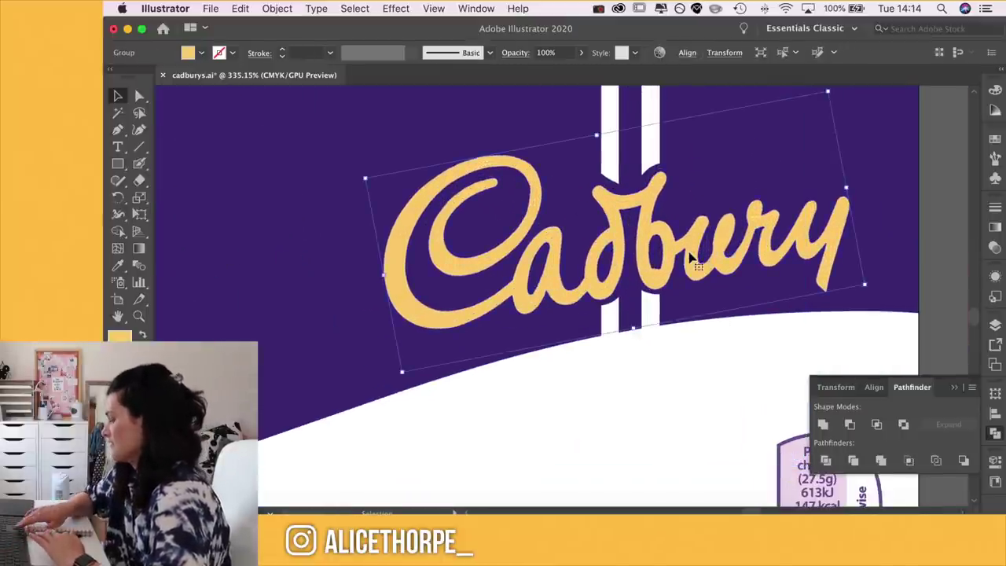
left_click(969, 207)
scroll(955, 207, "down", 6)
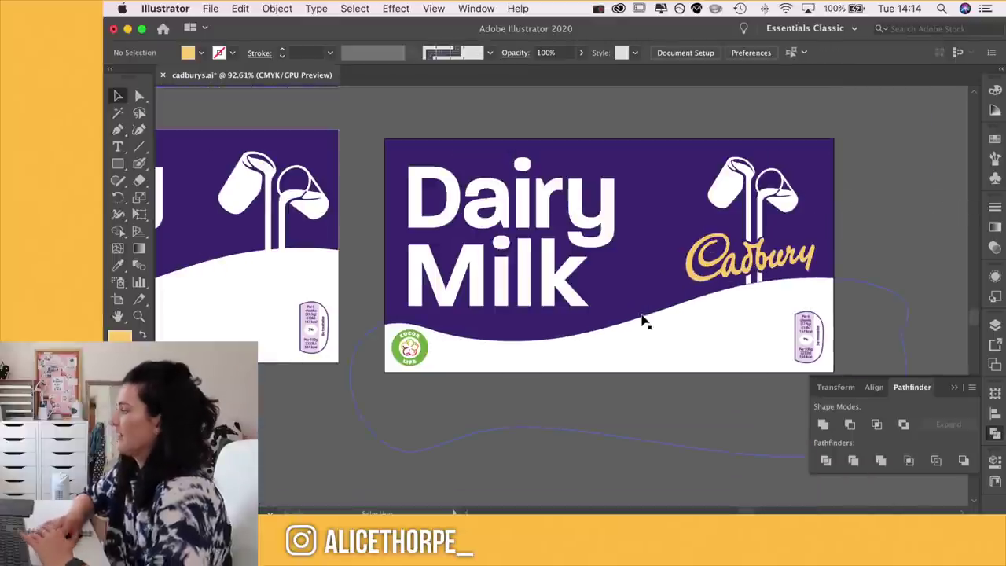
left_click(635, 221)
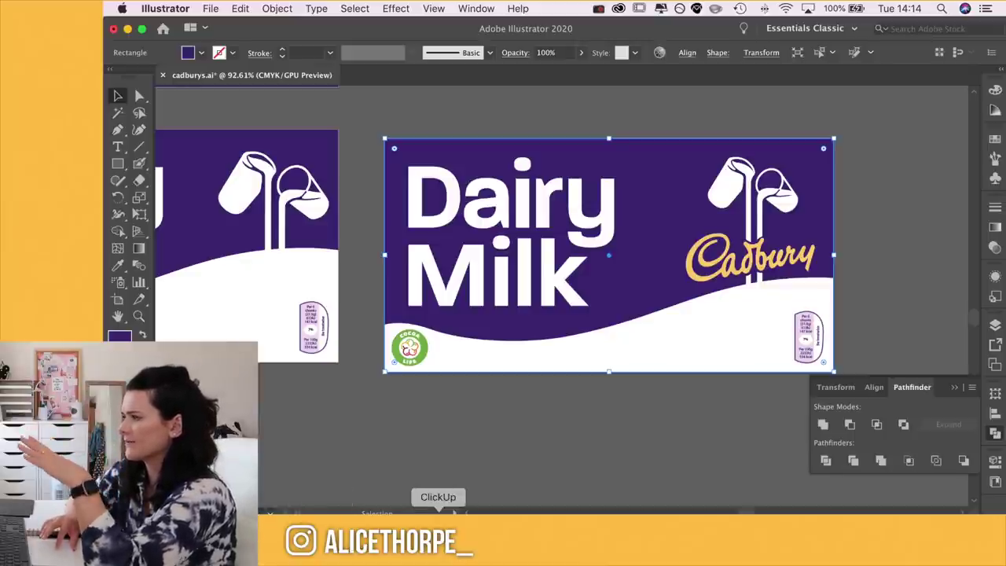
- Switch to Chrome, capture a screenshot of the chocolate-square motif on wearebulletproof.com, and open the Desktop folder in Finder
left_click(454, 512)
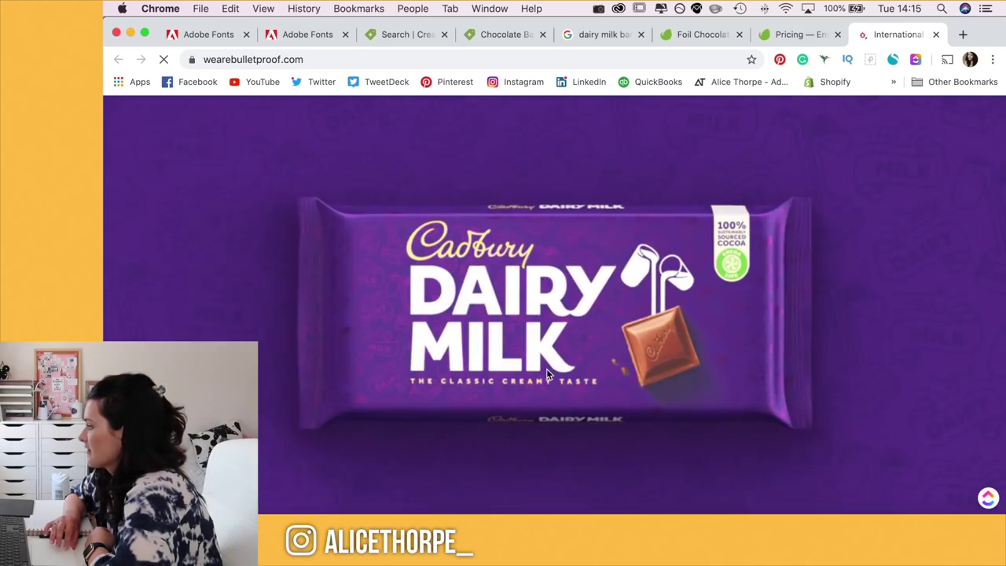
scroll(547, 372, "down", 5)
scroll(548, 375, "down", 4)
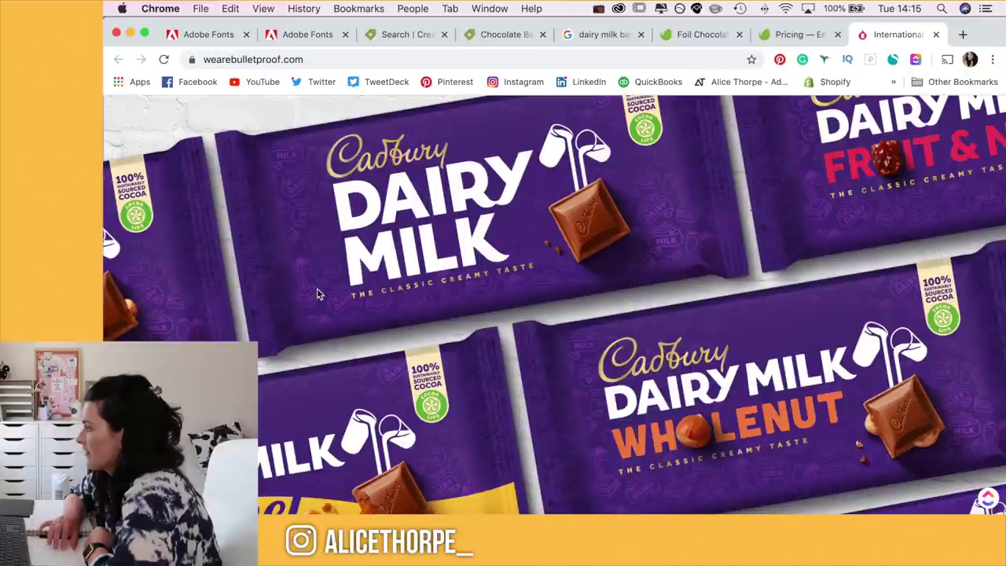
scroll(319, 294, "down", 5)
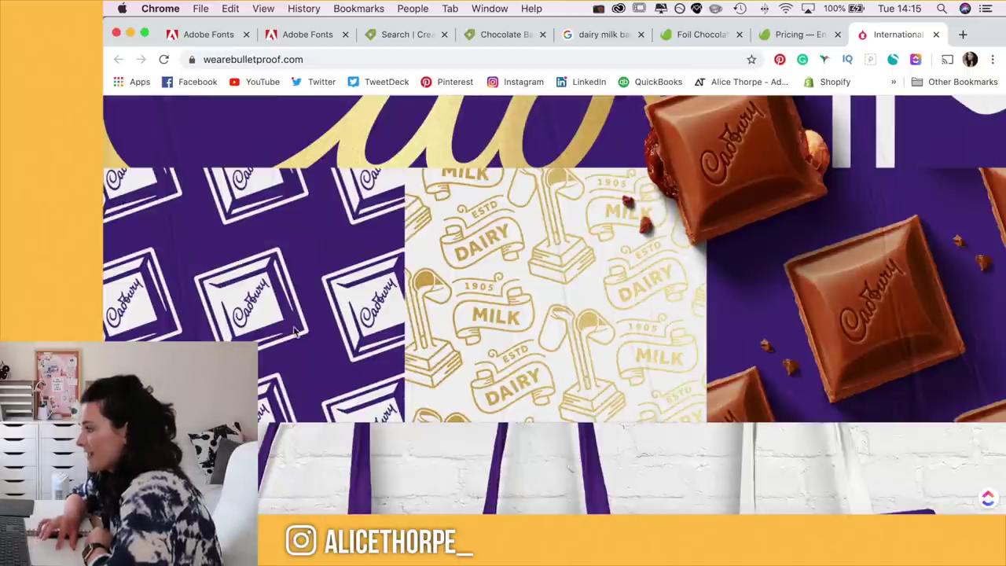
left_click_drag(179, 259, 309, 341)
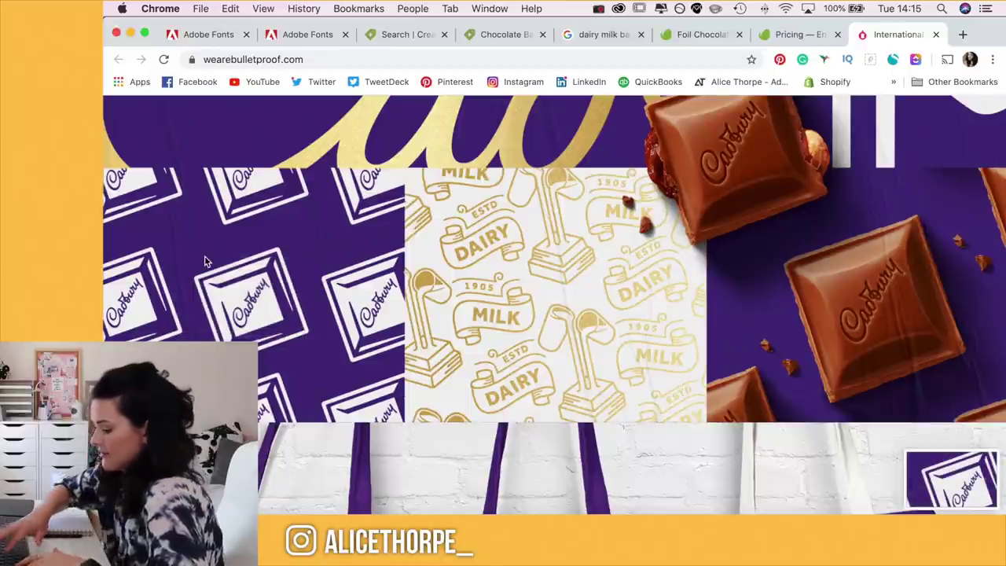
left_click_drag(168, 226, 325, 372)
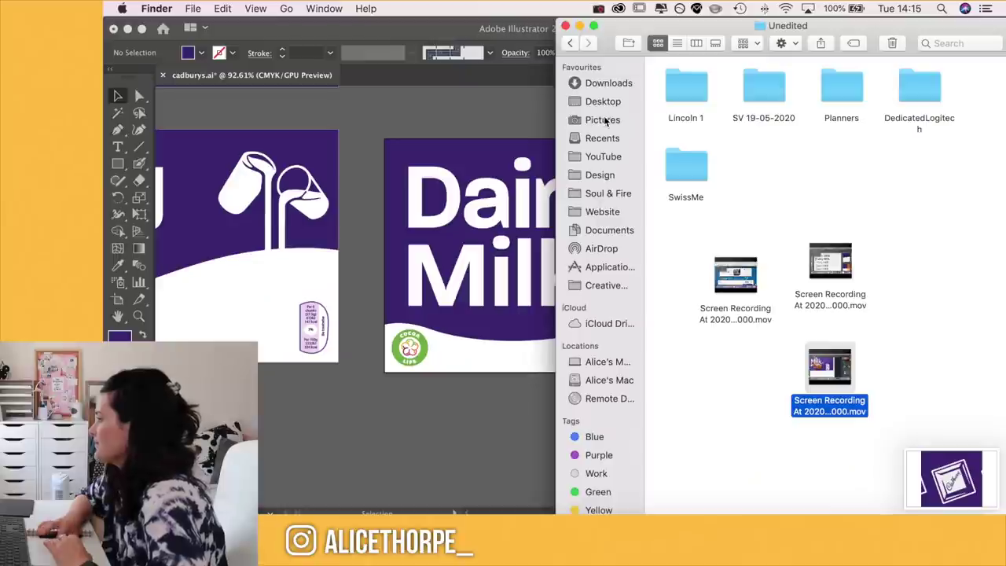
left_click(606, 119)
left_click(603, 102)
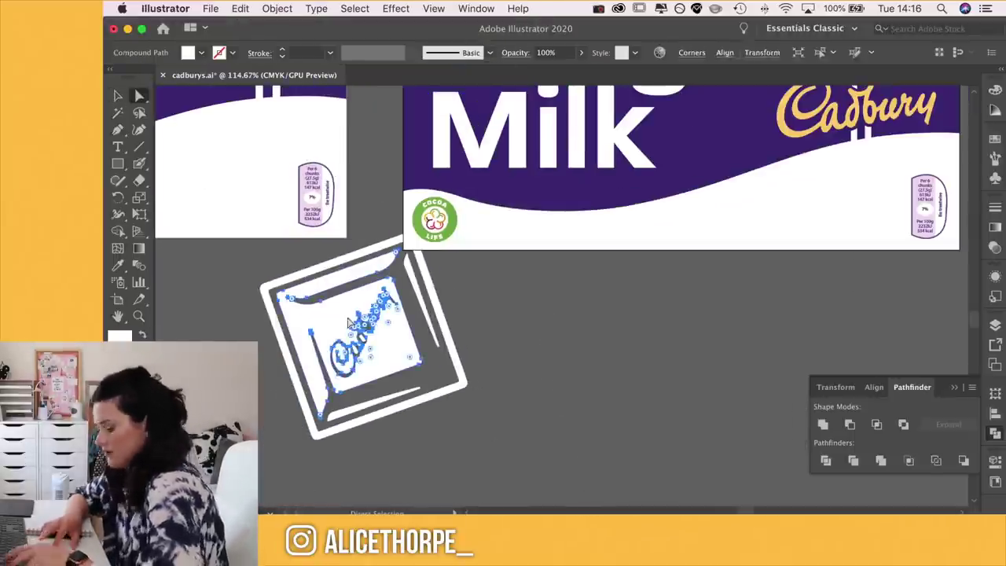
- Replace the lettering inside the traced chocolate square with the Cadbury logo and place a second, differently tilted copy beside it
left_click_drag(346, 346, 389, 305)
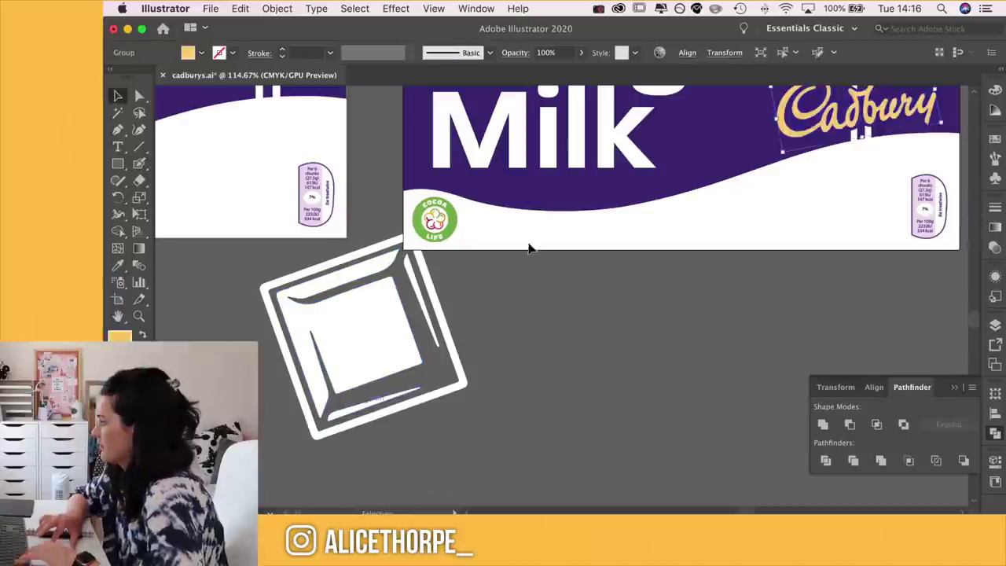
left_click_drag(530, 244, 342, 366)
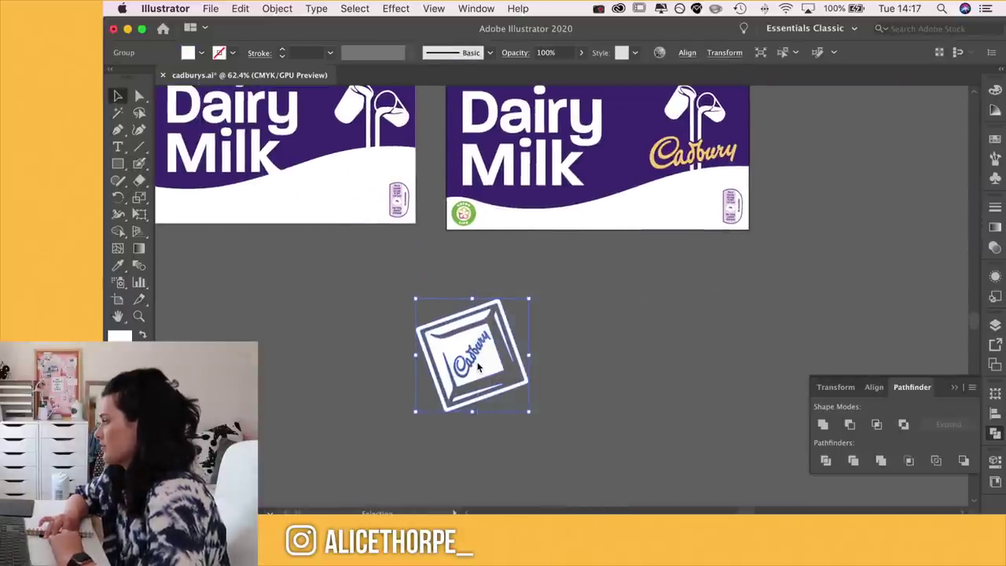
scroll(494, 360, "down", 5)
scroll(477, 348, "up", 3)
left_click_drag(460, 316, 621, 327)
- Make a pattern from the two chocolate squares and try the Brick by Column and Hex by Column tile types
left_click(277, 9)
mouse_move(323, 352)
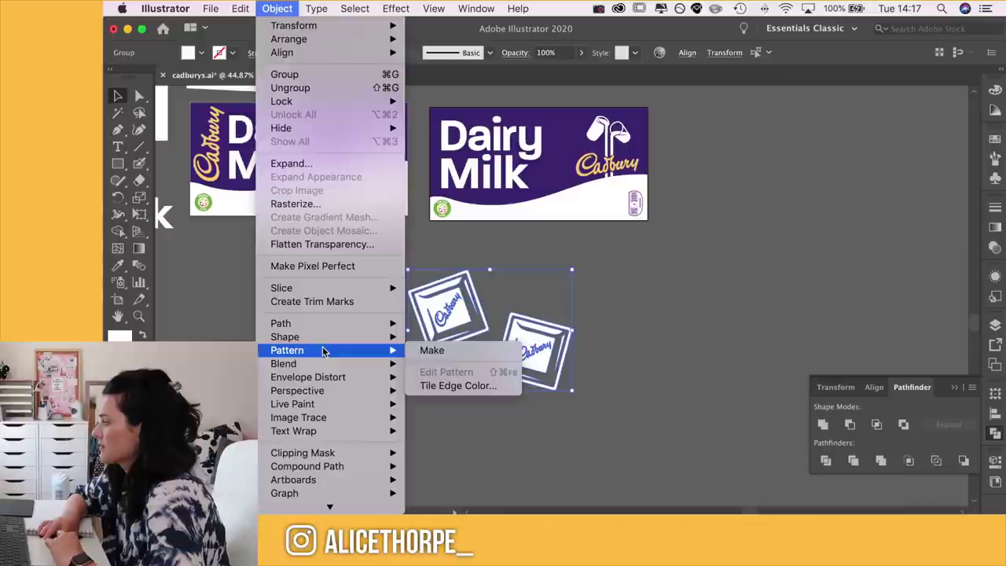
left_click(432, 351)
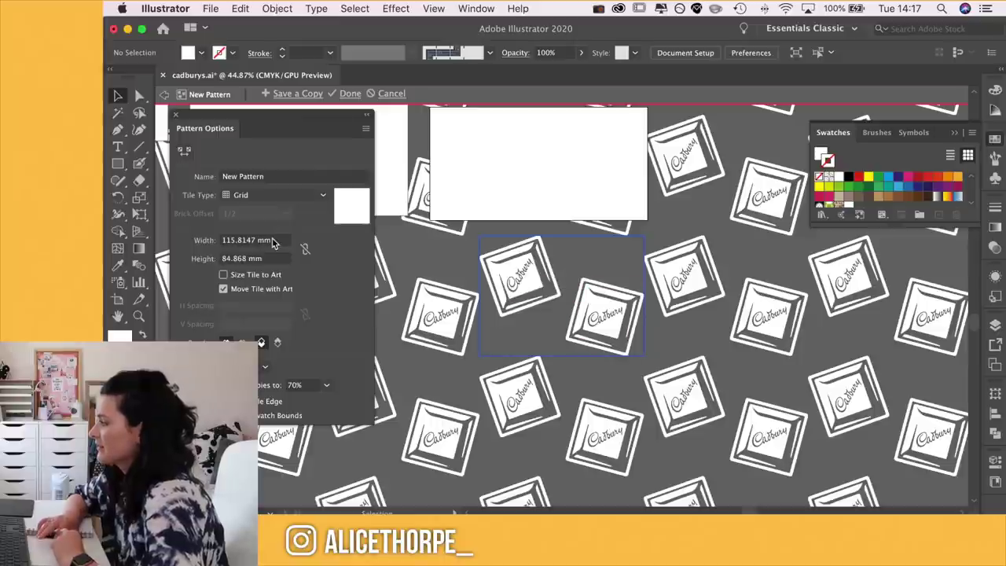
key("Down")
key("Down")
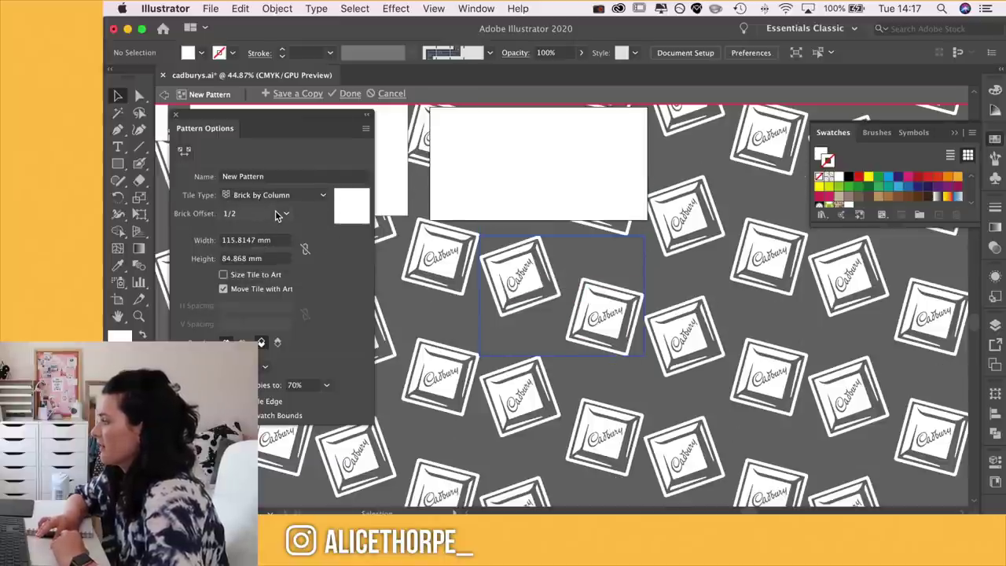
key("Down")
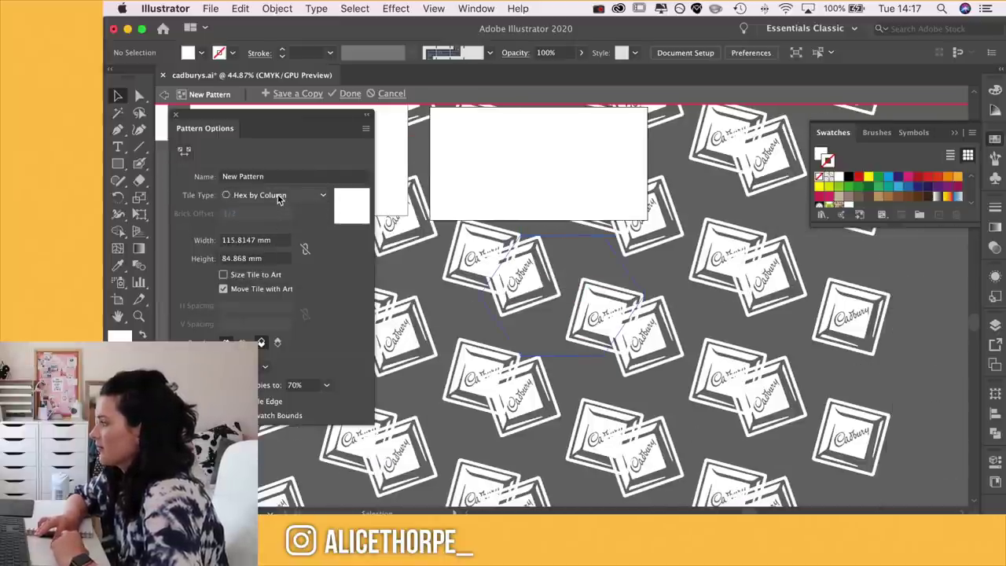
left_click(279, 199)
left_click(260, 209)
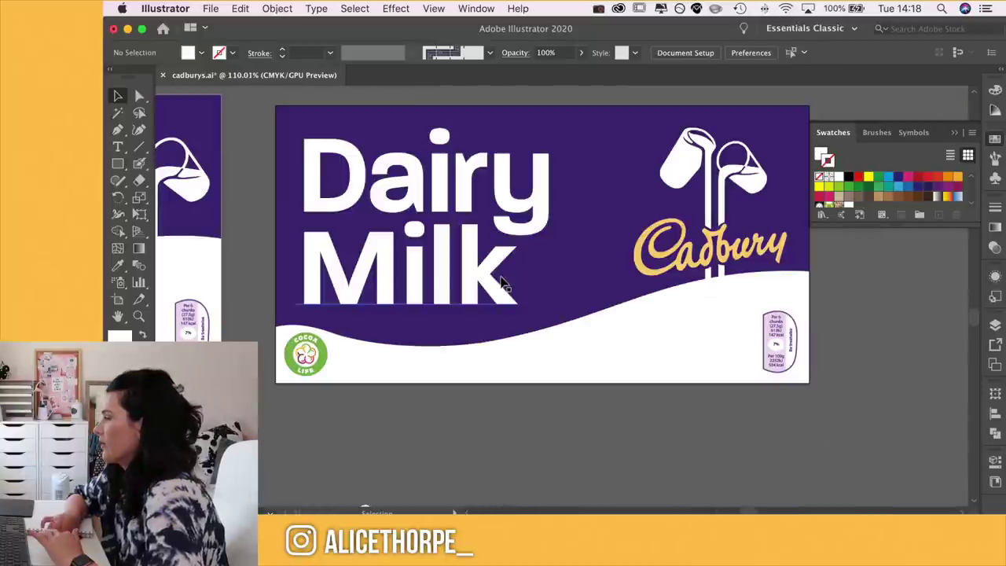
- Cover the wrapper's purple background with the chocolate-square pattern and scale the pattern to 30%
left_click(279, 107)
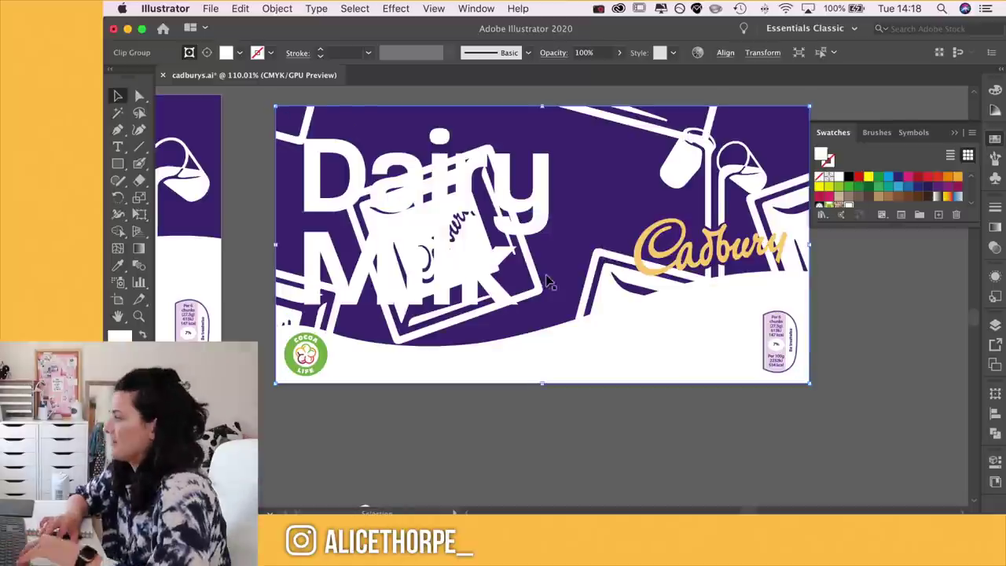
right_click(609, 374)
mouse_move(674, 295)
left_click(809, 352)
left_click(672, 380)
double_click(733, 201)
type("30")
key("Tab")
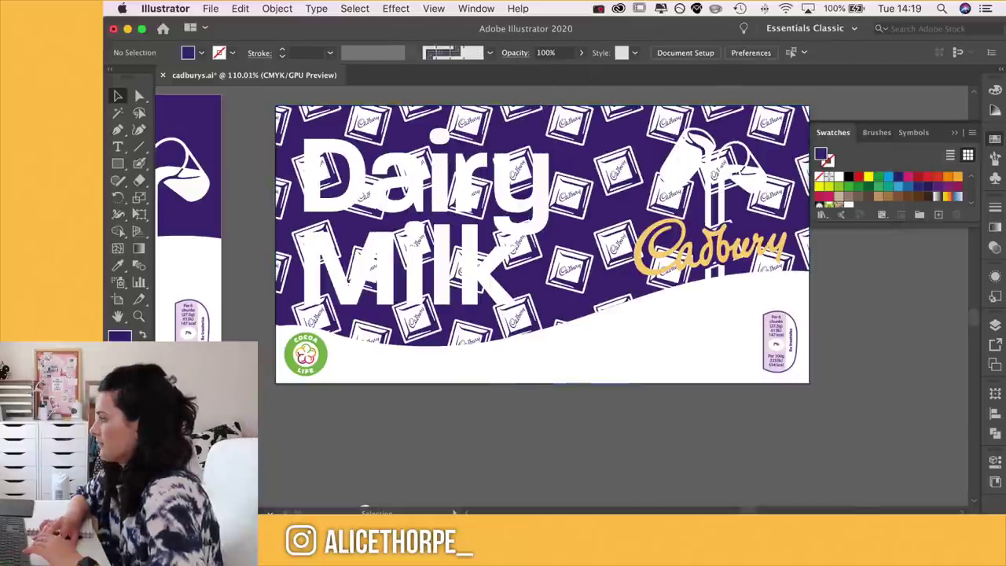
left_click(288, 198)
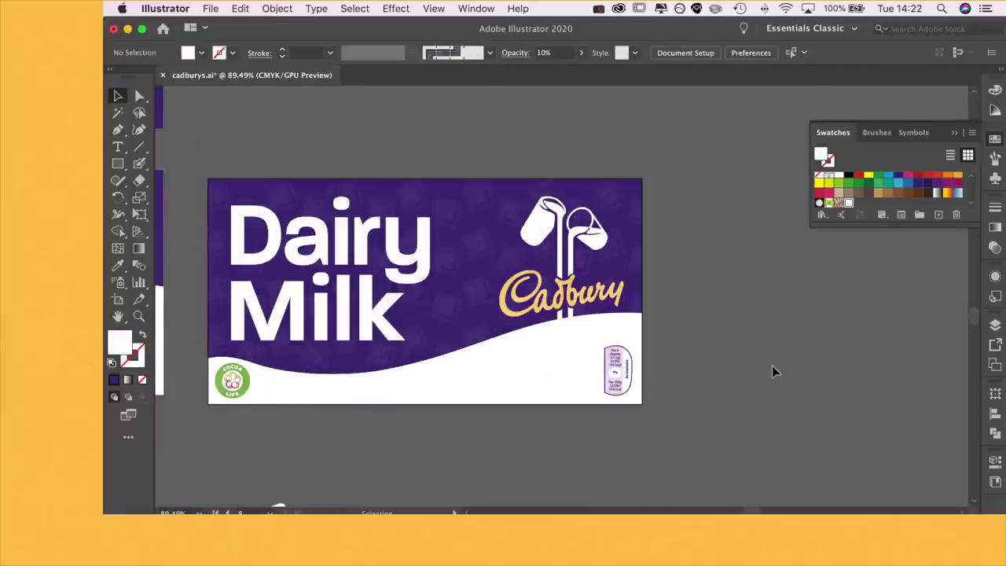
- Place a copy of the pouring milk glasses below the wrapper beside the two chocolate squares
scroll(464, 238, "down", 5)
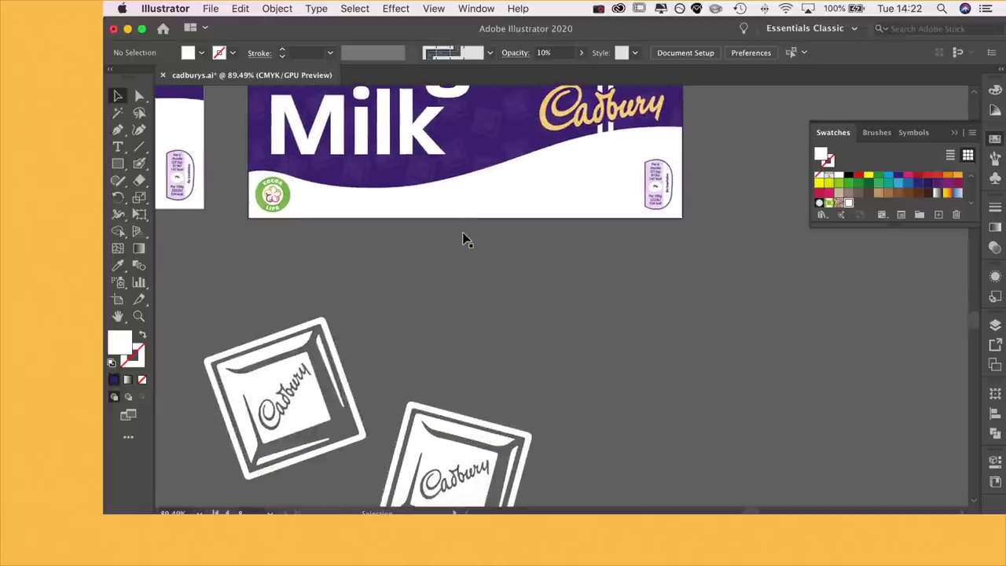
scroll(465, 239, "down", 3)
left_click_drag(586, 102, 503, 312)
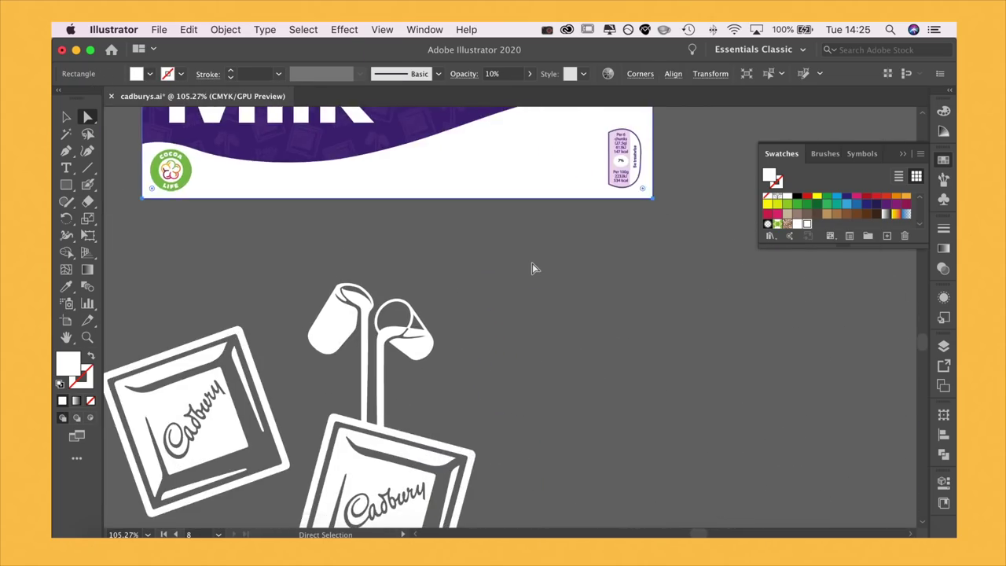
- Set the opacity of the pattern over the wrapper's purple background to 12% and deselect it
scroll(532, 268, "up", 5)
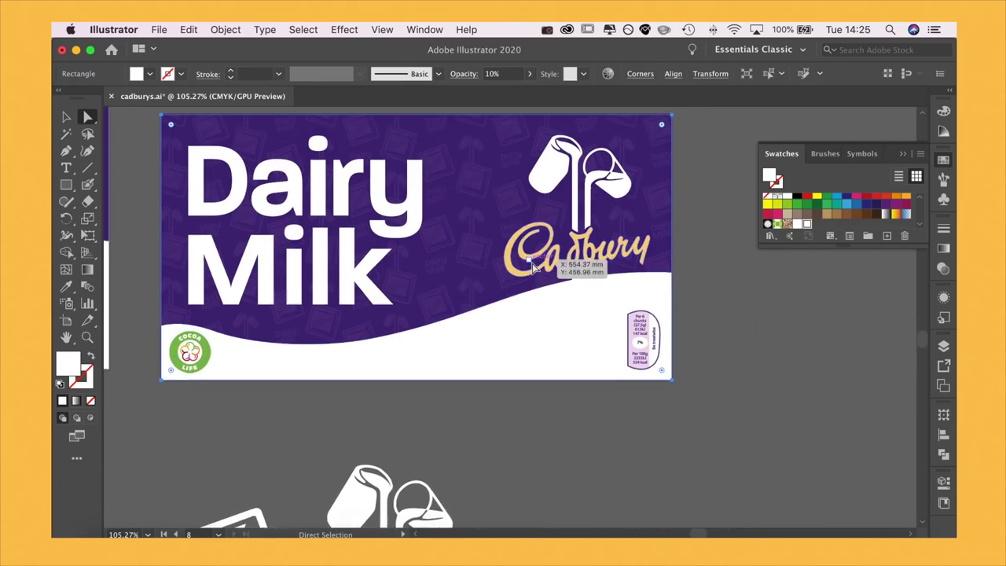
scroll(424, 295, "up", 5)
scroll(422, 294, "up", 2)
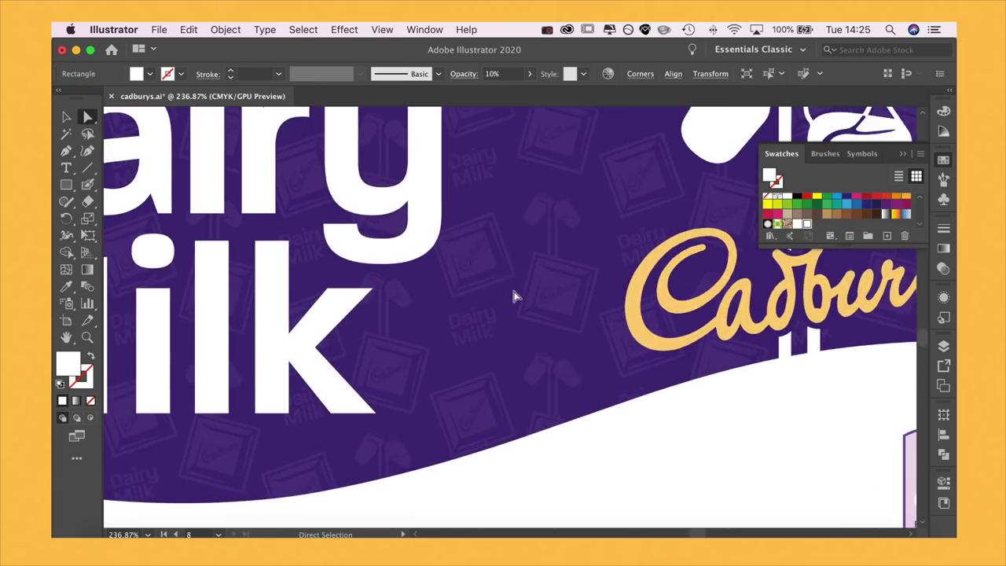
scroll(497, 288, "down", 3)
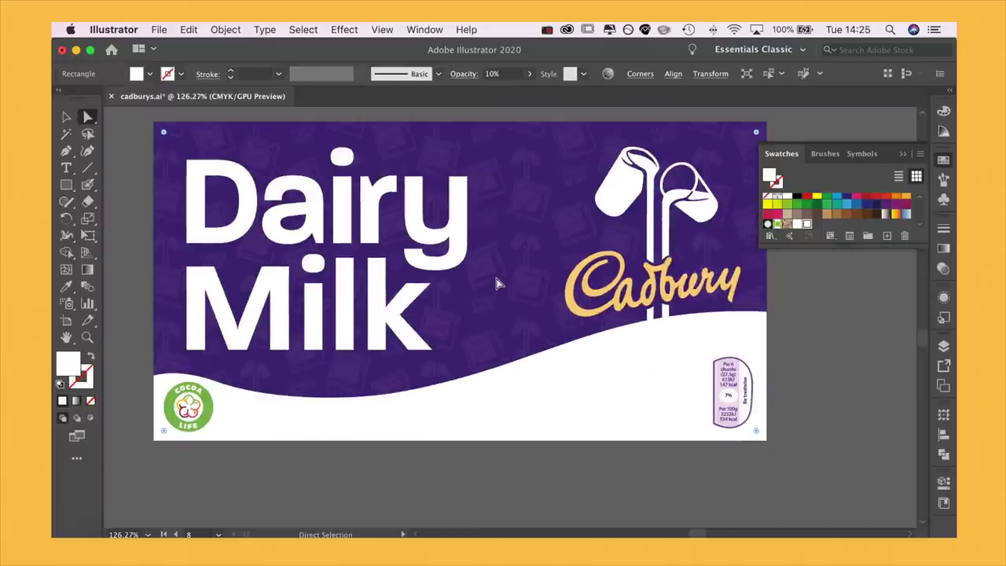
scroll(497, 285, "up", 1)
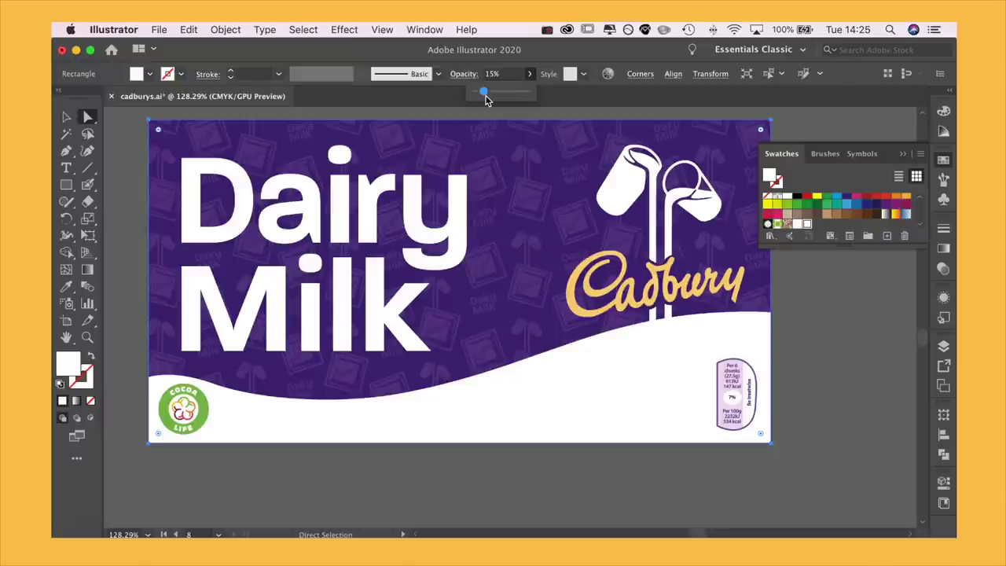
left_click(843, 117)
left_click(843, 117)
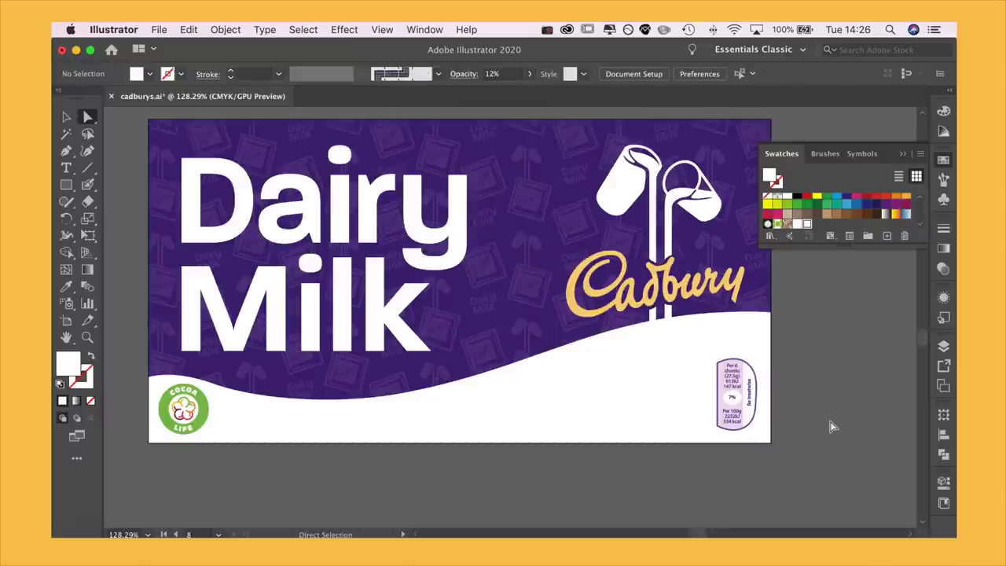
scroll(830, 422, "down", 5)
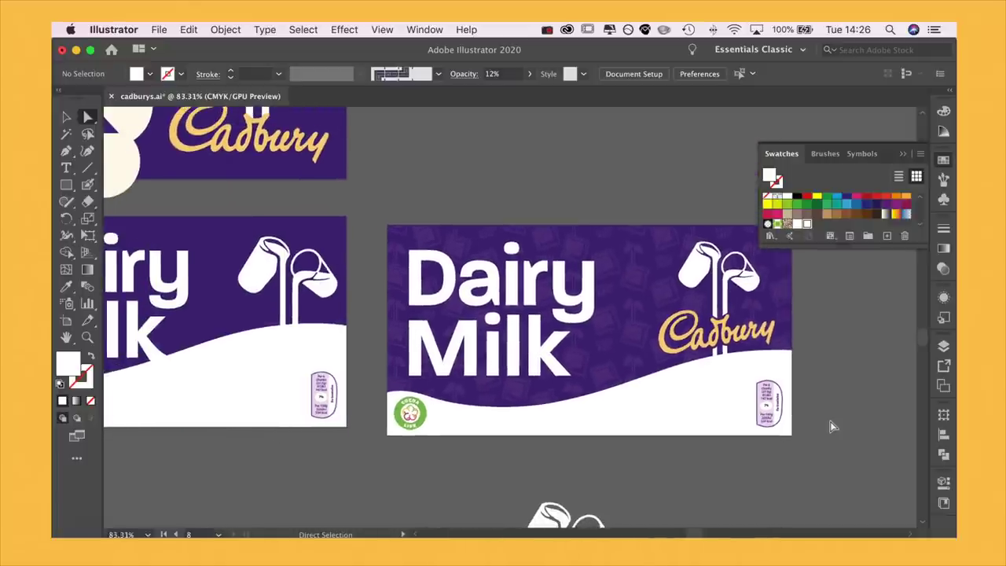